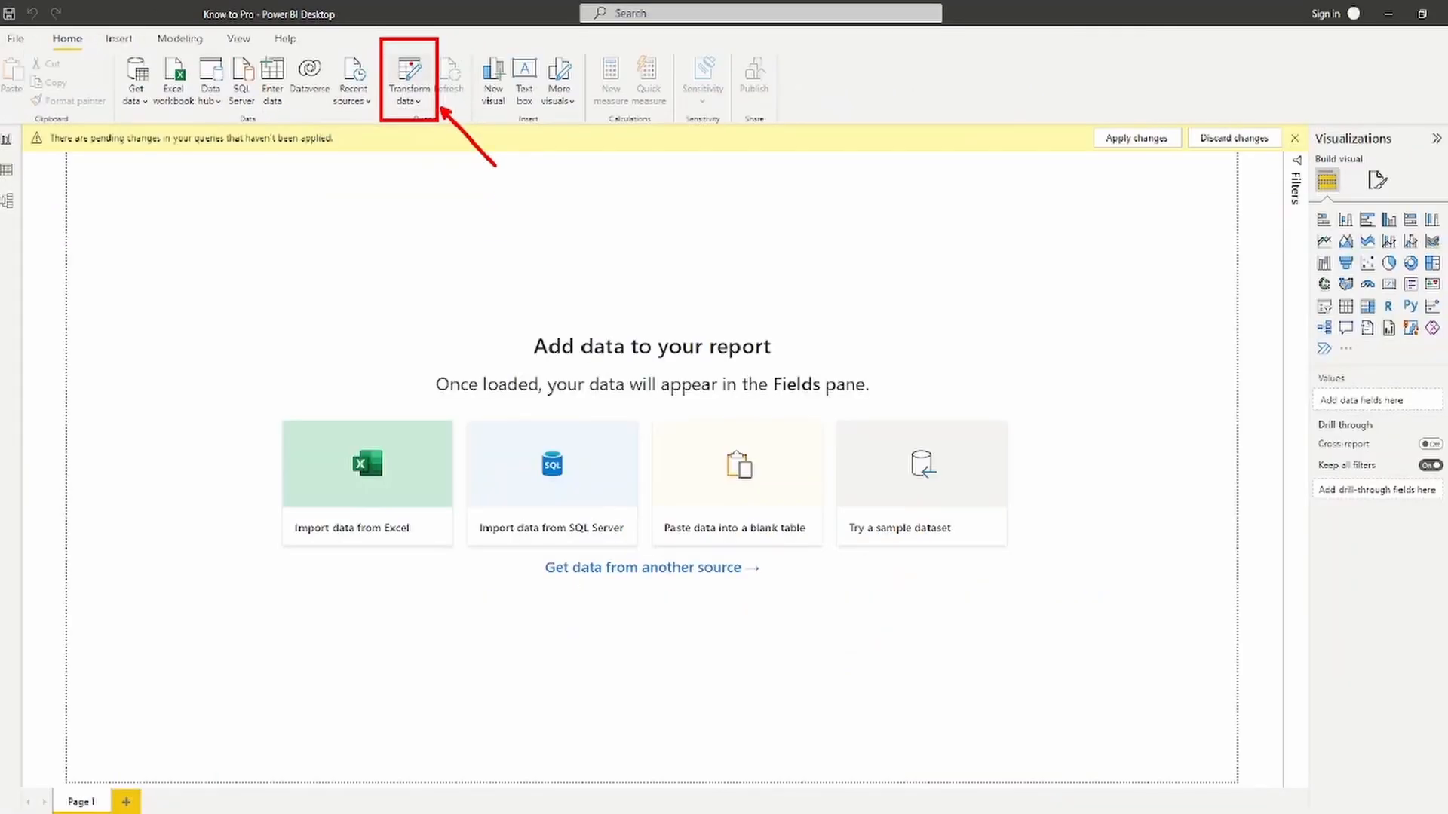
- Open the Power Query Editor and display the City query, including its State Province column and the remaining columns
left_click(420, 125)
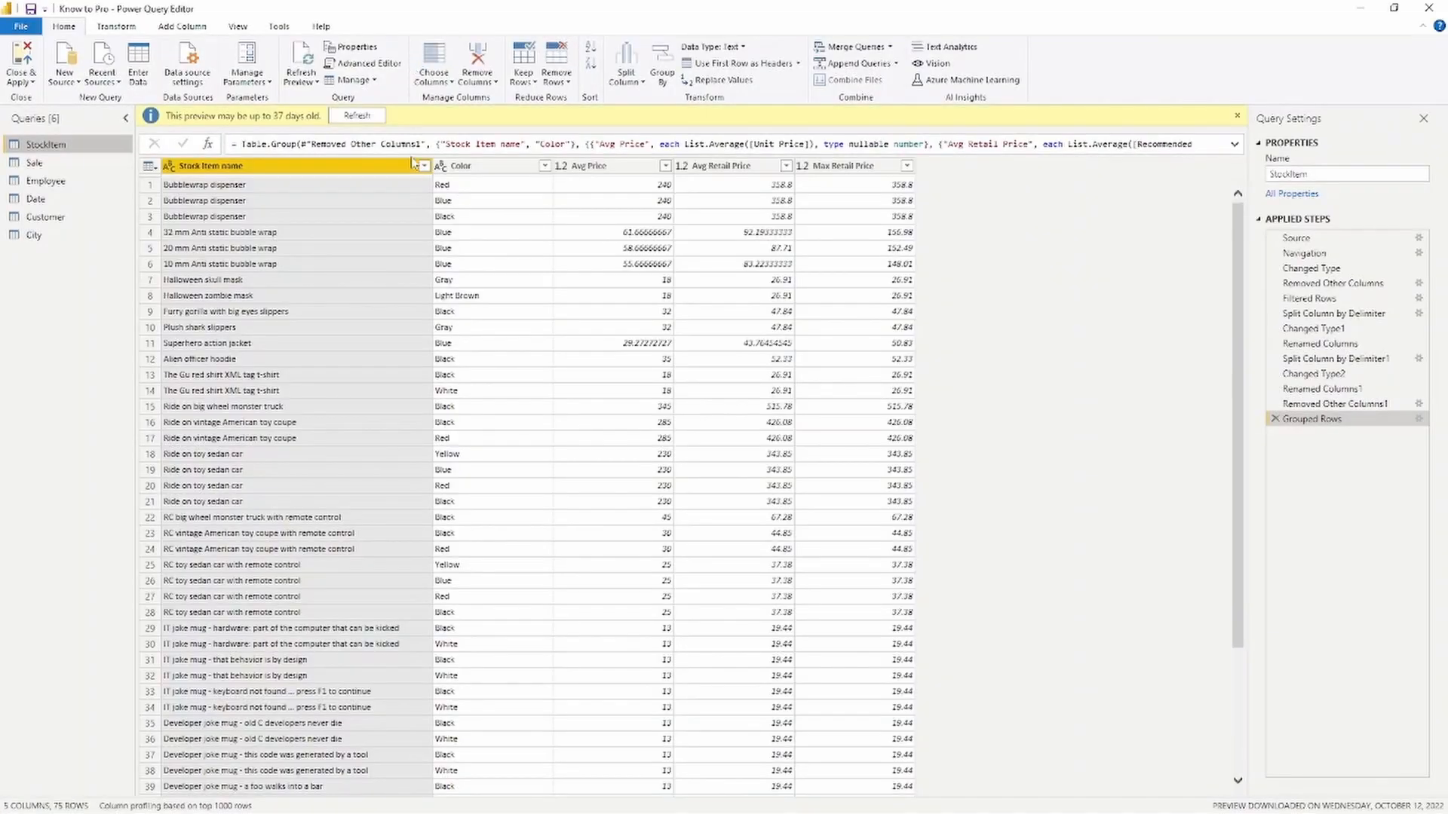
left_click(50, 237)
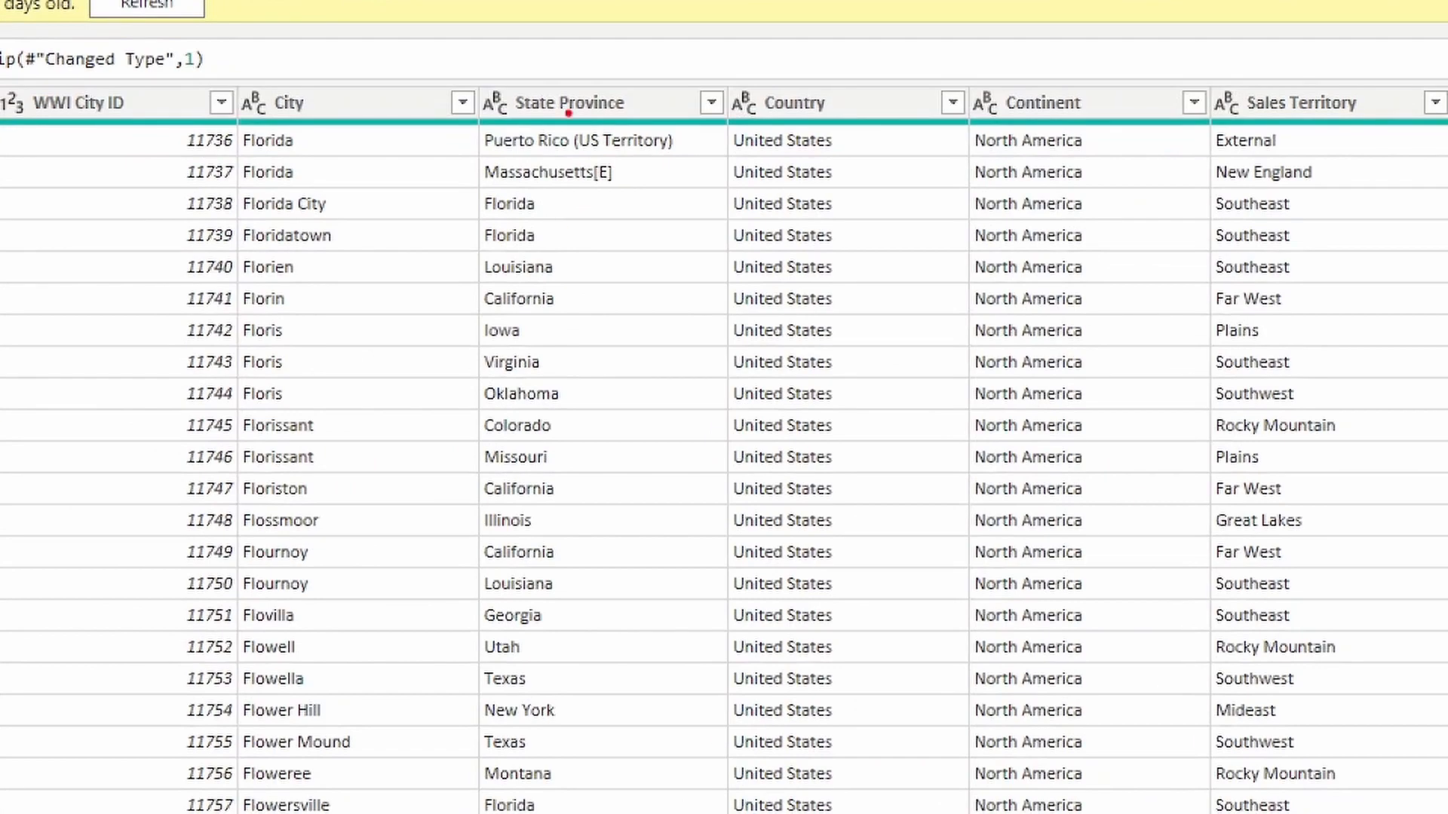
mouse_move(475, 84)
left_mouse_down()
mouse_move(512, 238)
mouse_move(681, 464)
mouse_move(721, 486)
left_mouse_up()
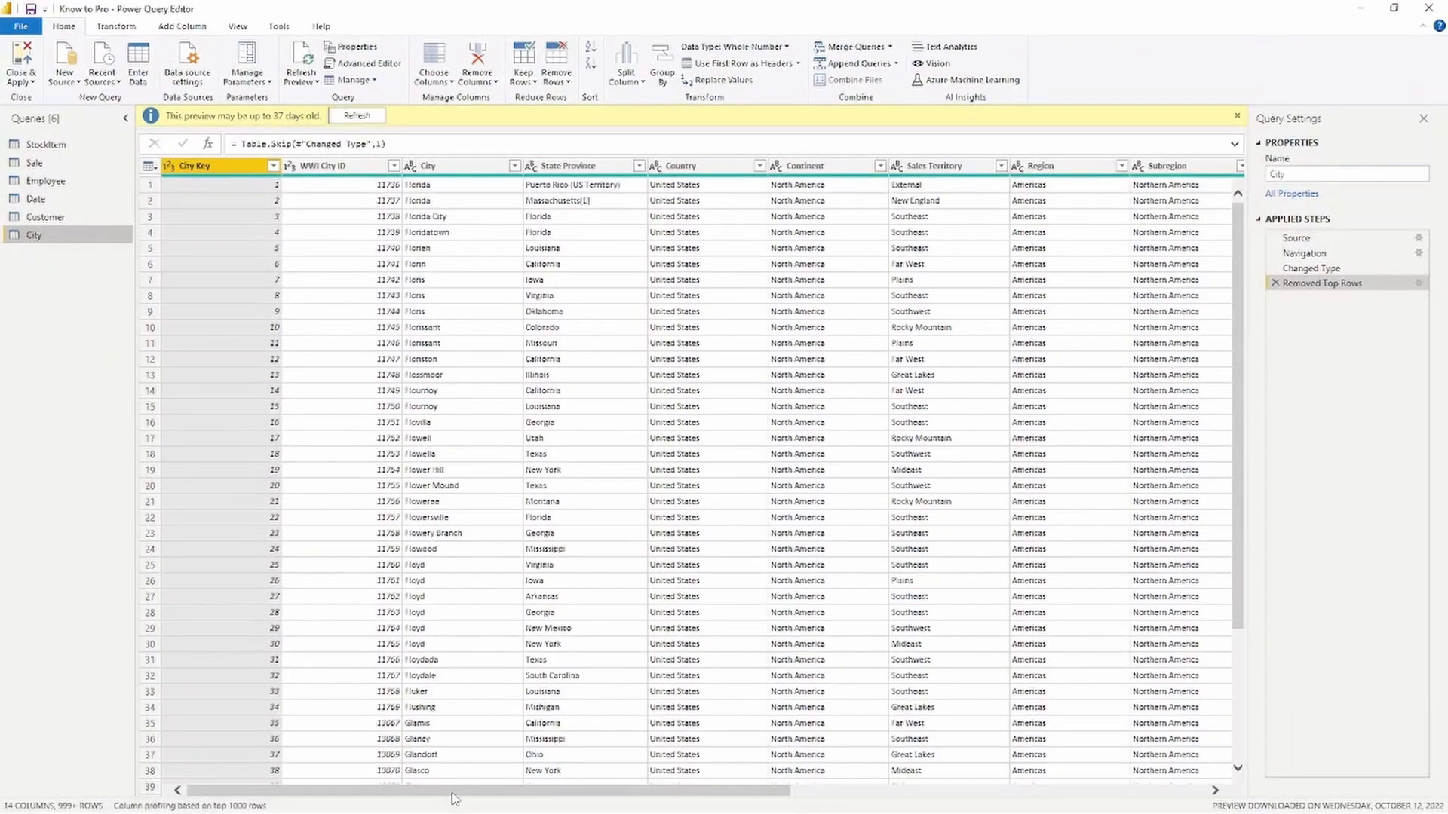
left_click_drag(561, 799, 520, 770)
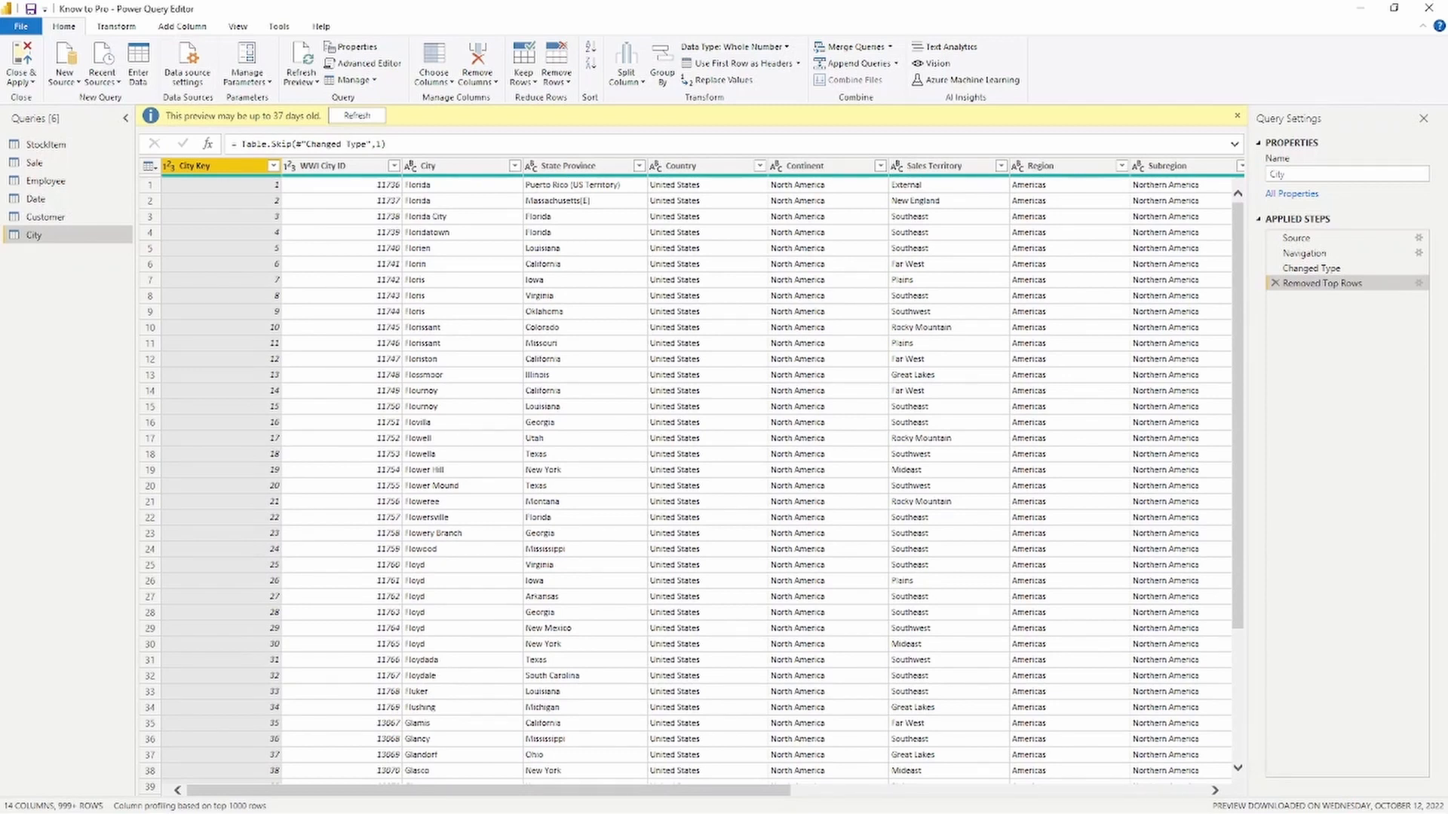
- Switch to the browser and examine the state names and postal abbreviations in the Wikipedia table of US states
key("alt+Tab")
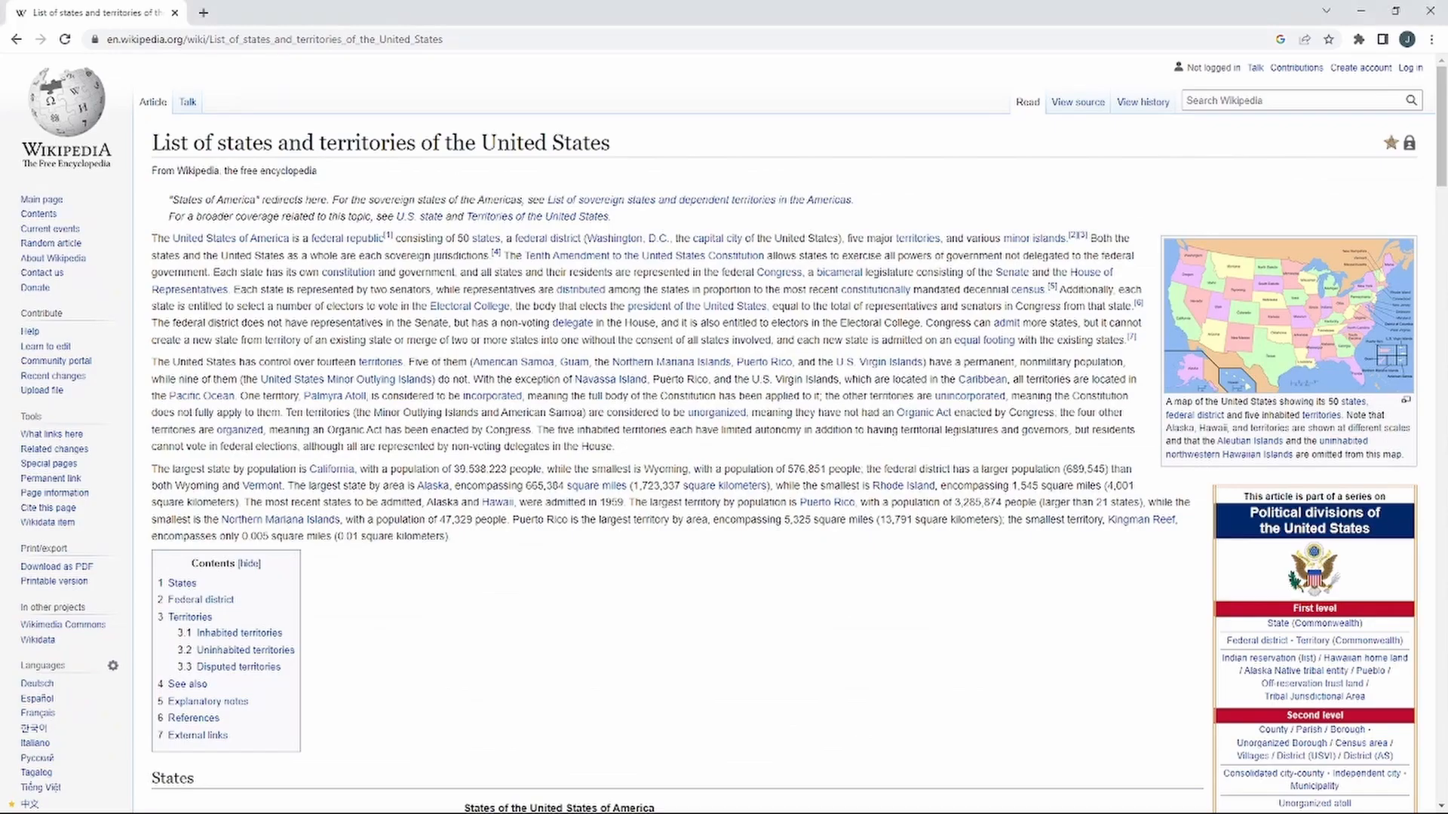
scroll(520, 90, "down", 3)
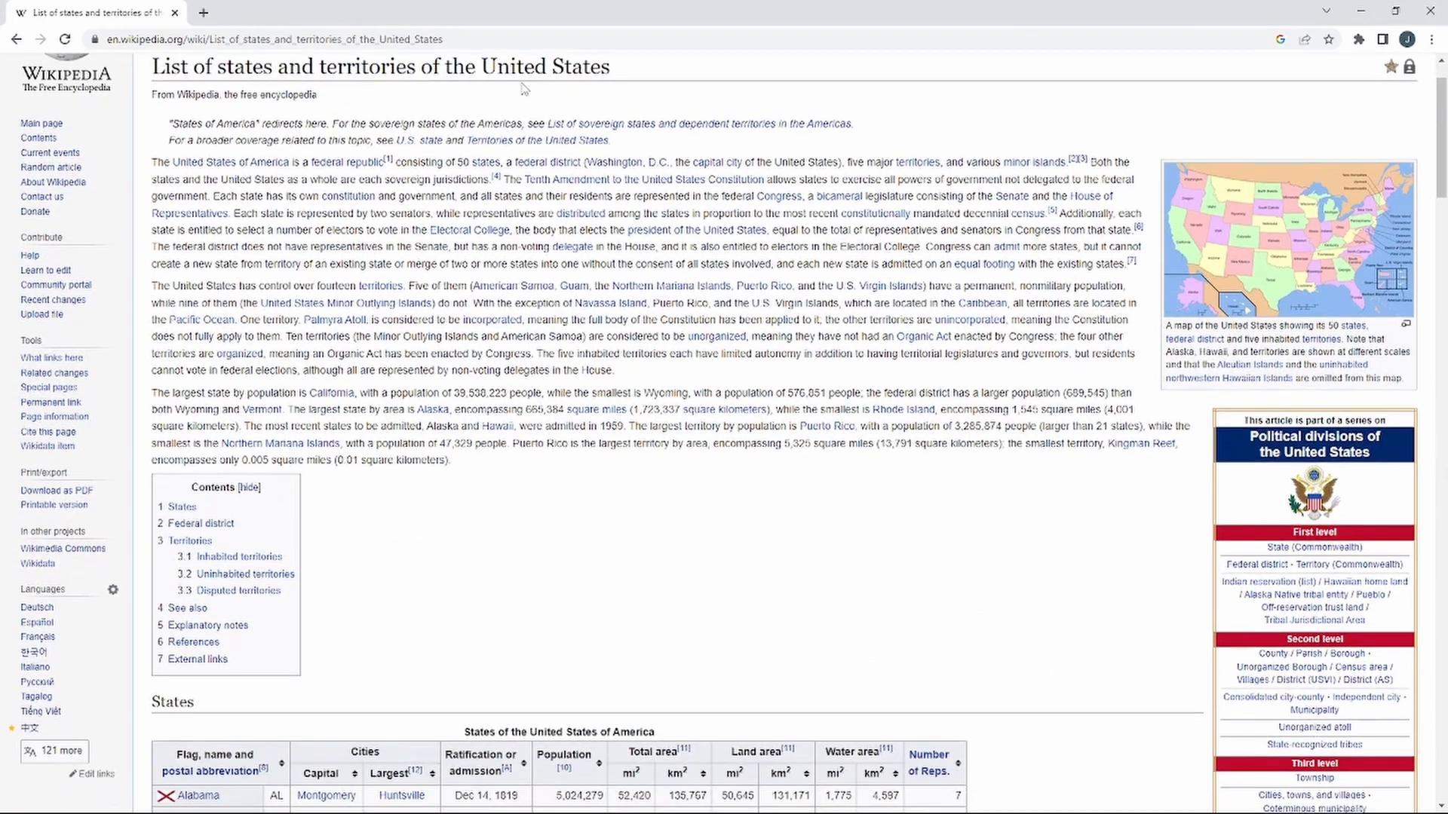
scroll(520, 95, "down", 8)
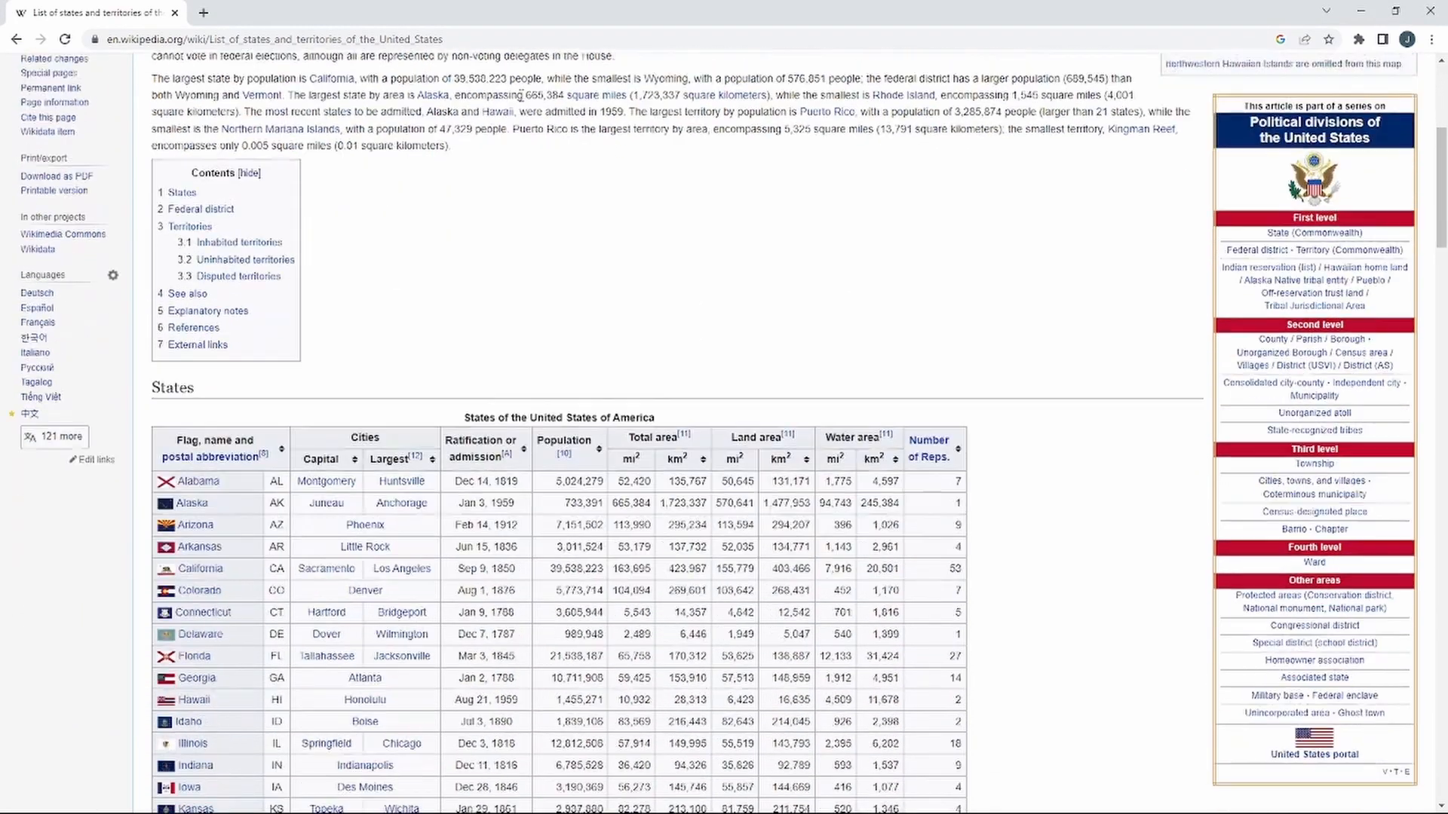
scroll(347, 89, "up", 1)
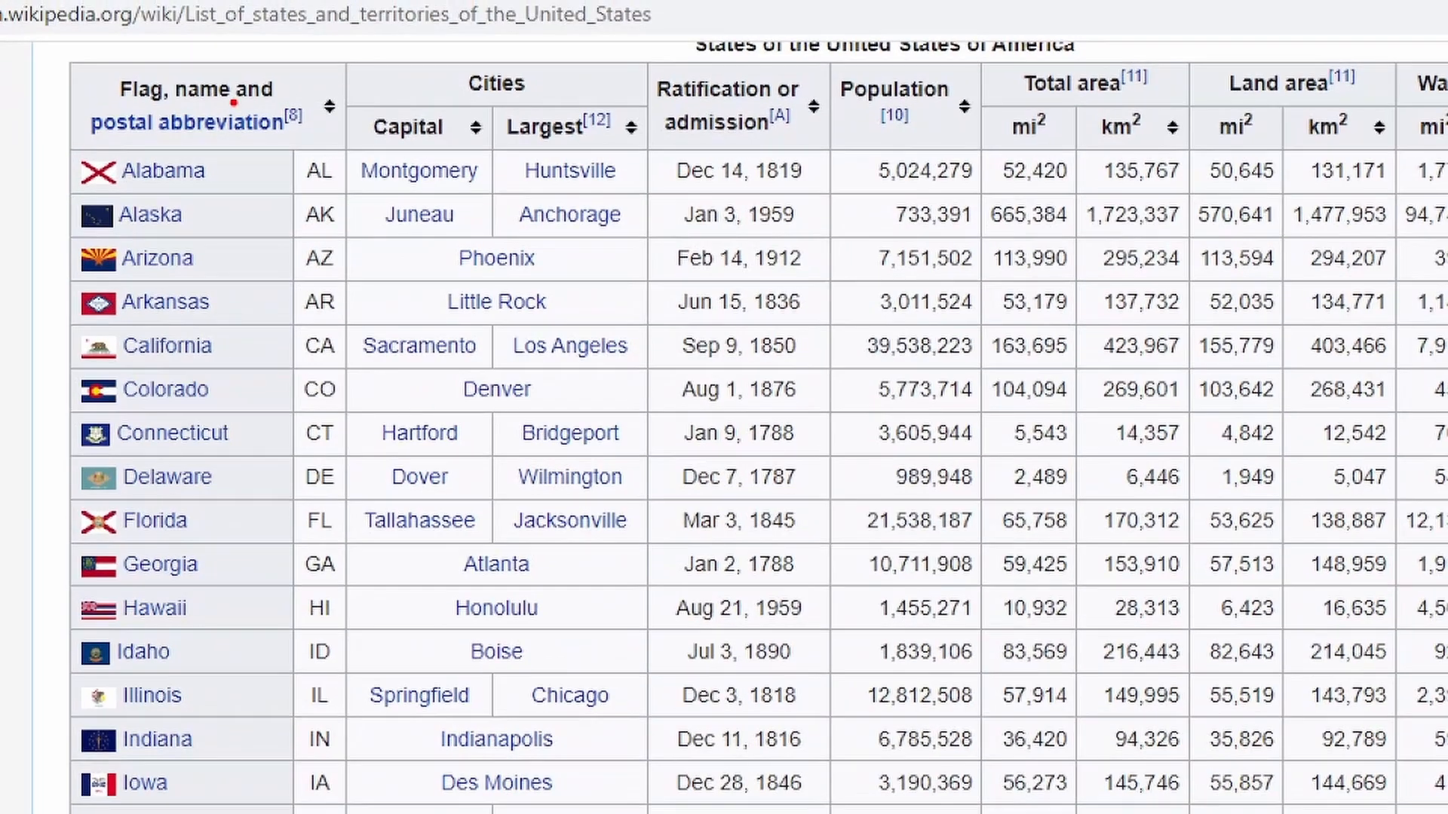
left_click_drag(292, 147, 346, 768)
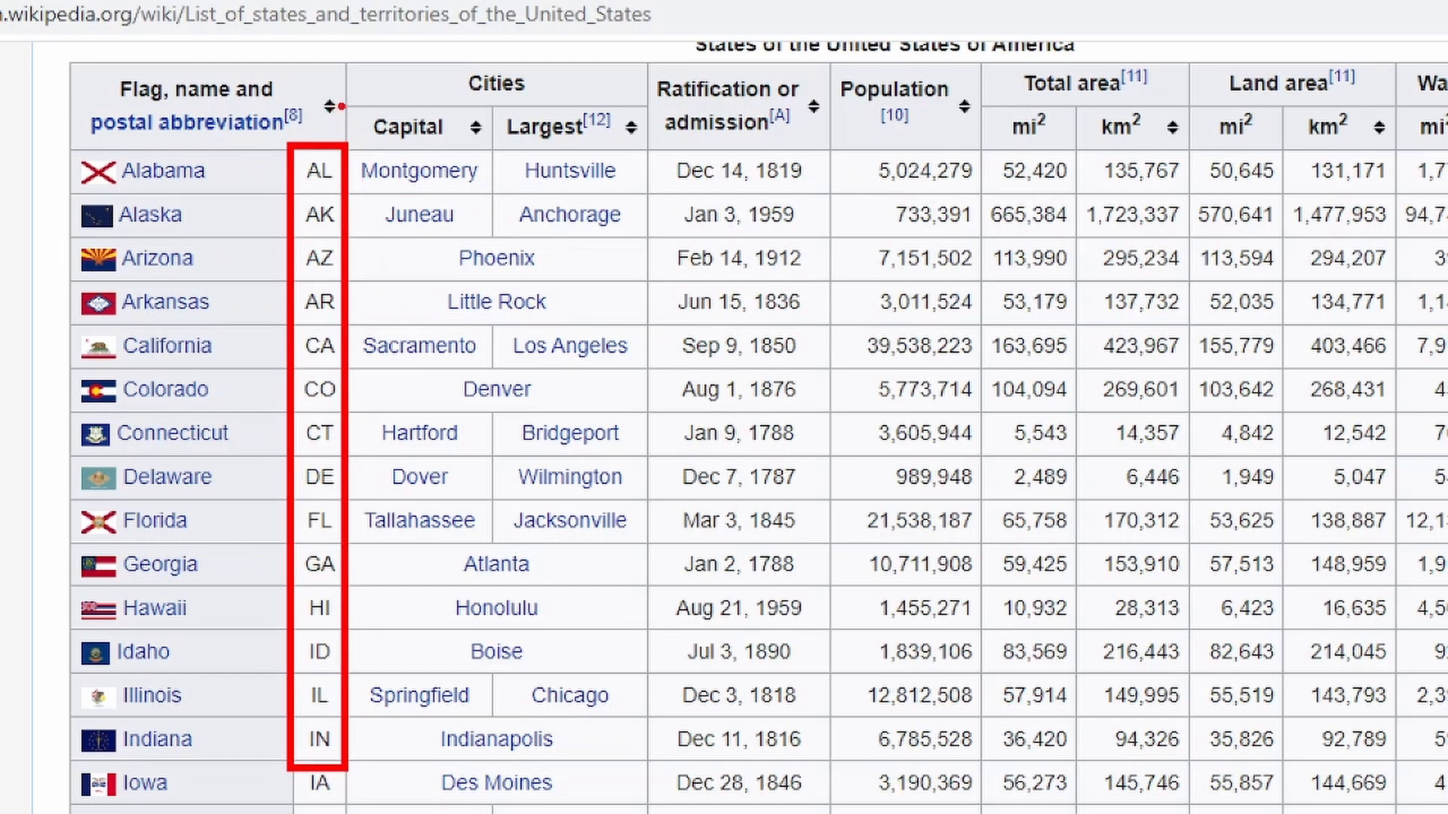
mouse_move(342, 106)
left_mouse_down()
mouse_move(496, 251)
mouse_move(653, 282)
left_mouse_up()
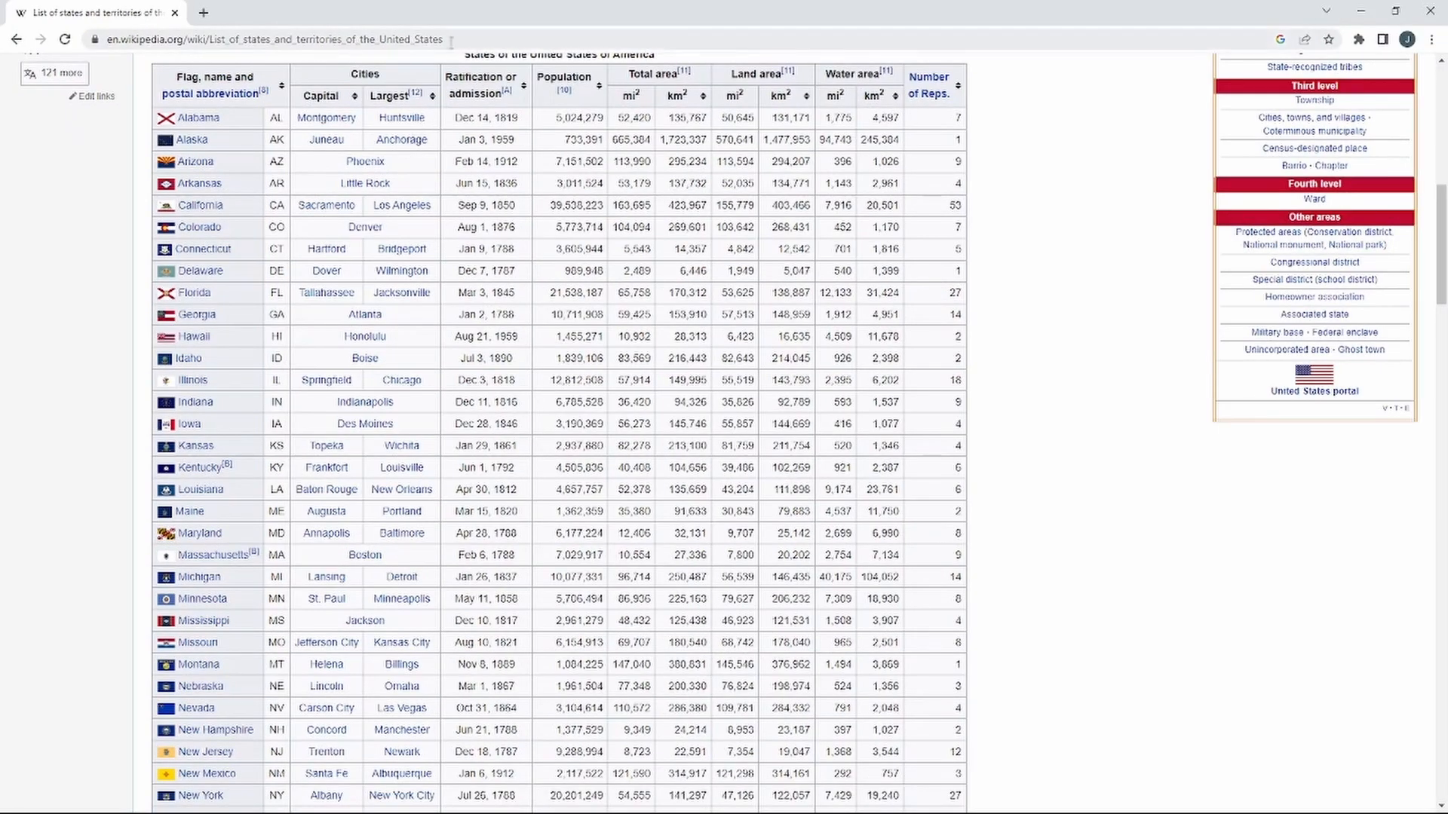
- Copy the Wikipedia article's URL and connect to it as a new Web source in the Power Query Editor
left_click_drag(450, 39, 103, 39)
key("ctrl+c")
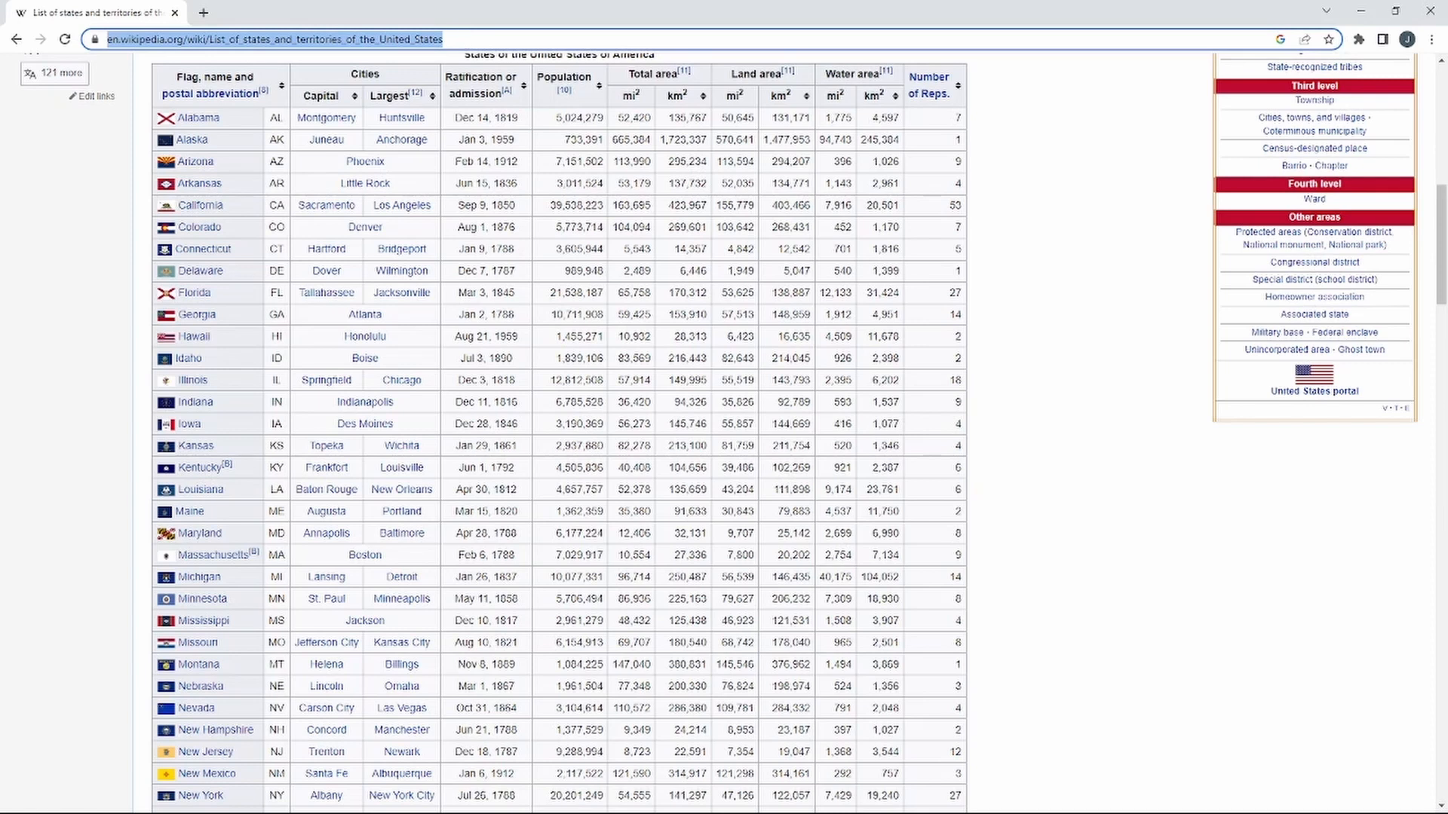
key("alt+Tab")
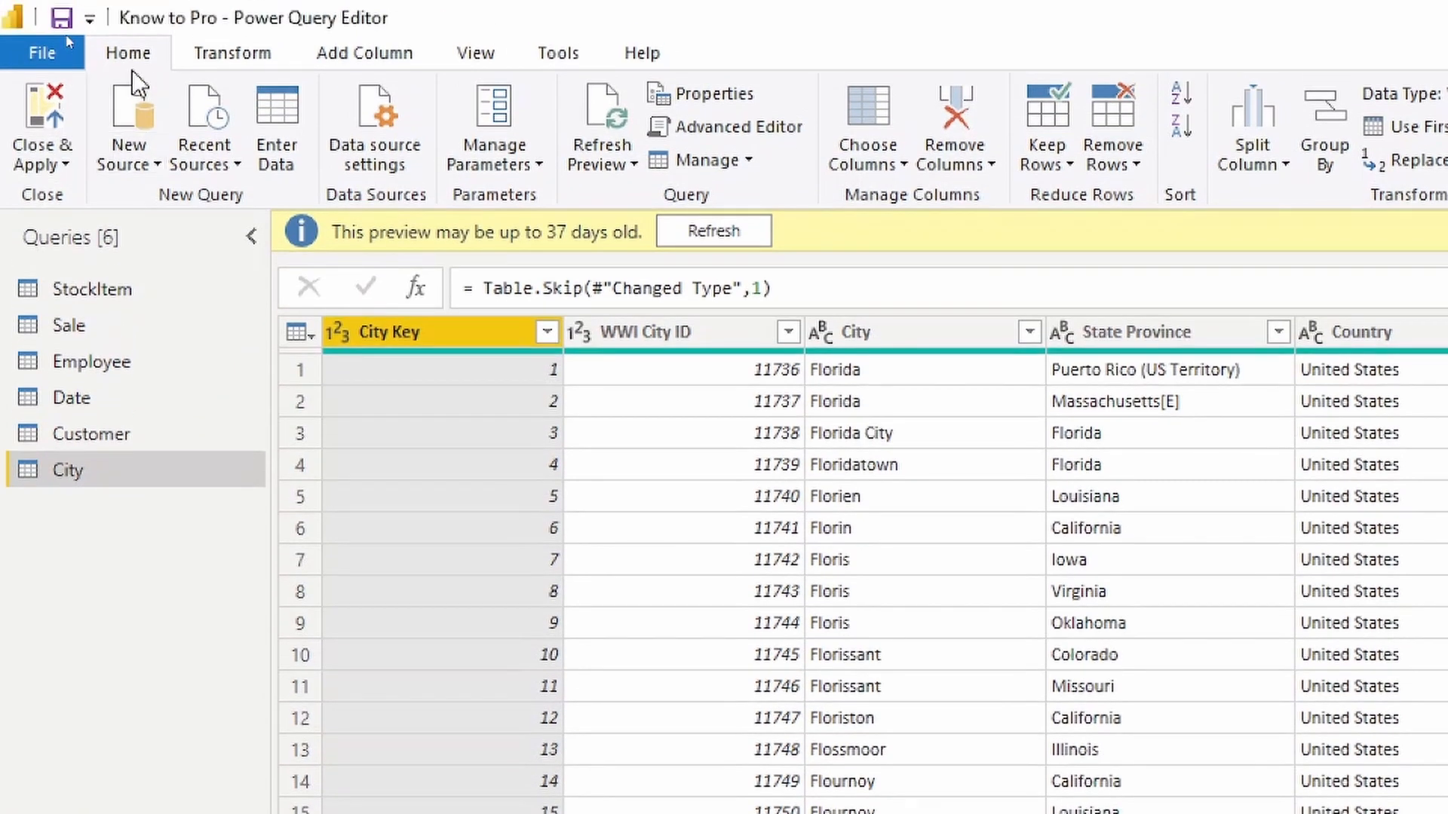
left_click(129, 154)
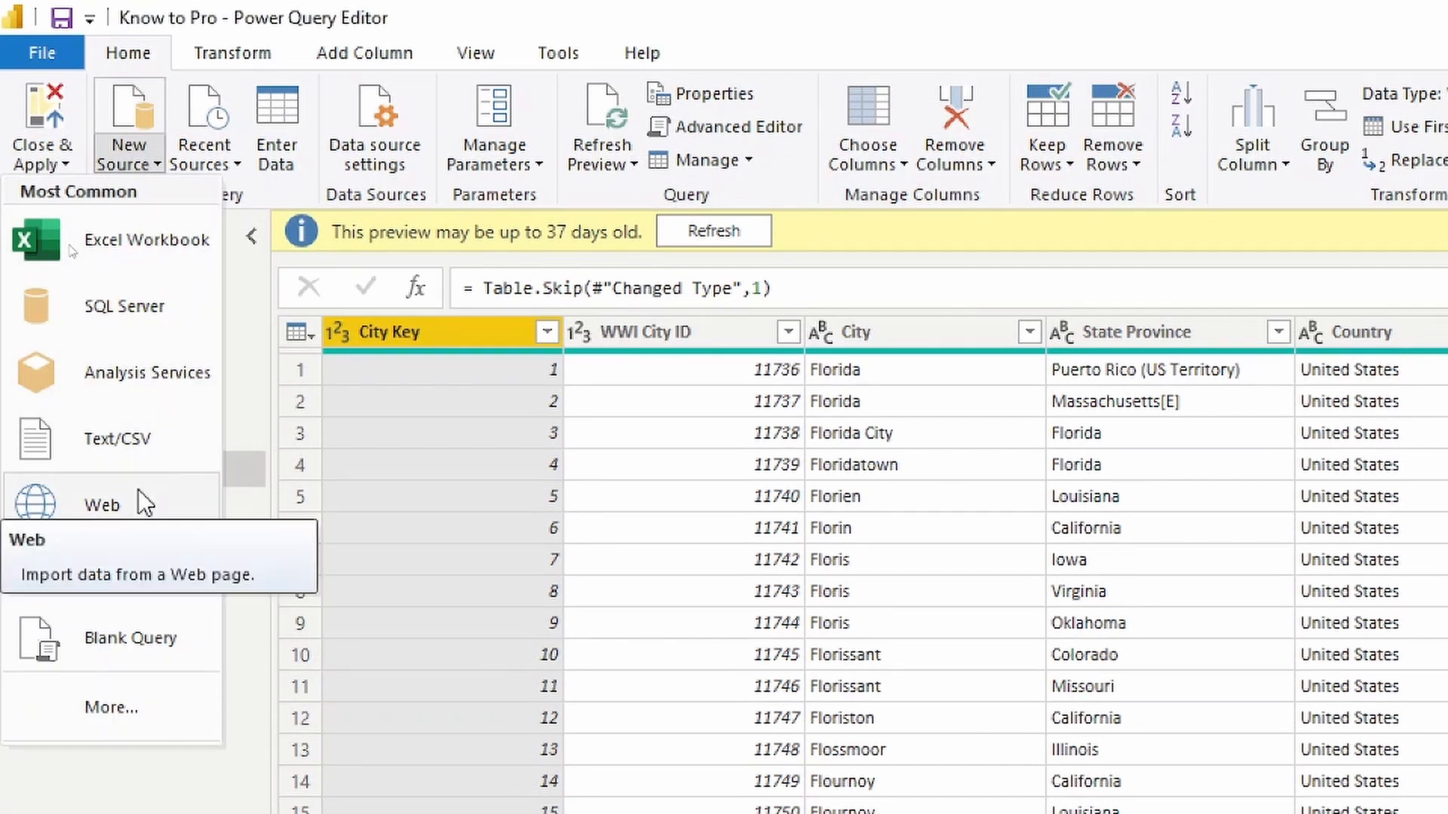
left_click(138, 490)
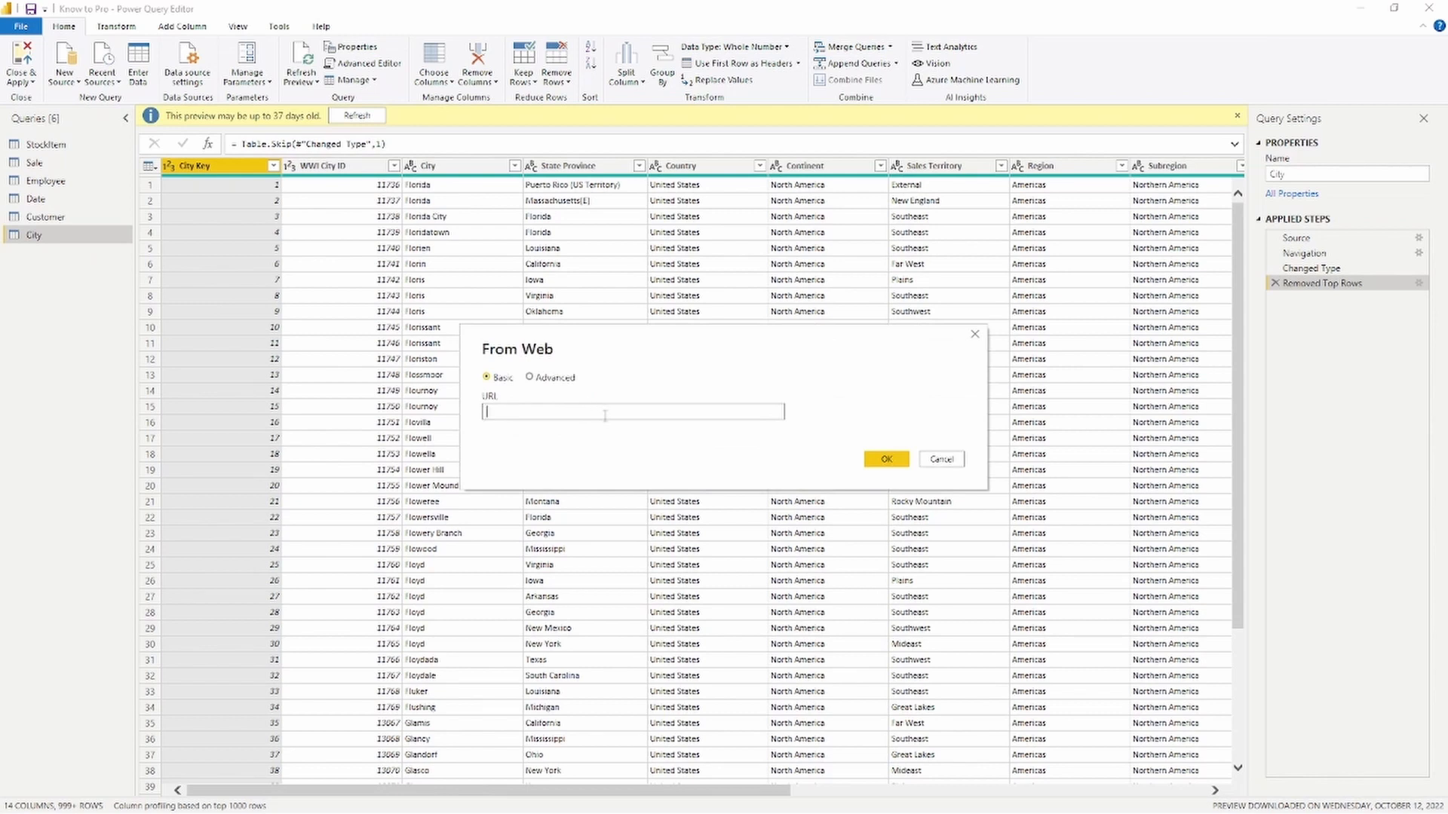
key("ctrl+v")
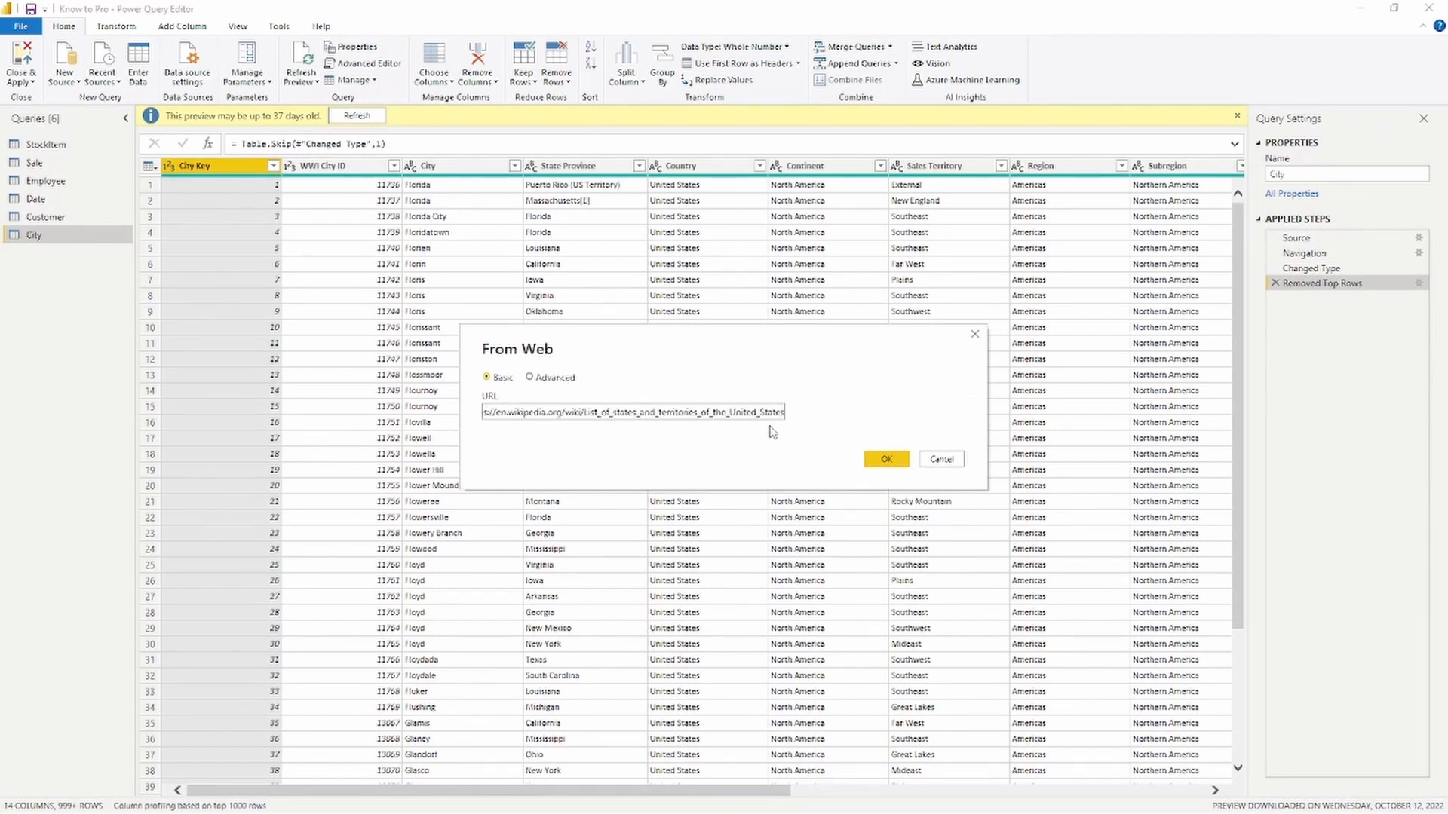
left_click(886, 459)
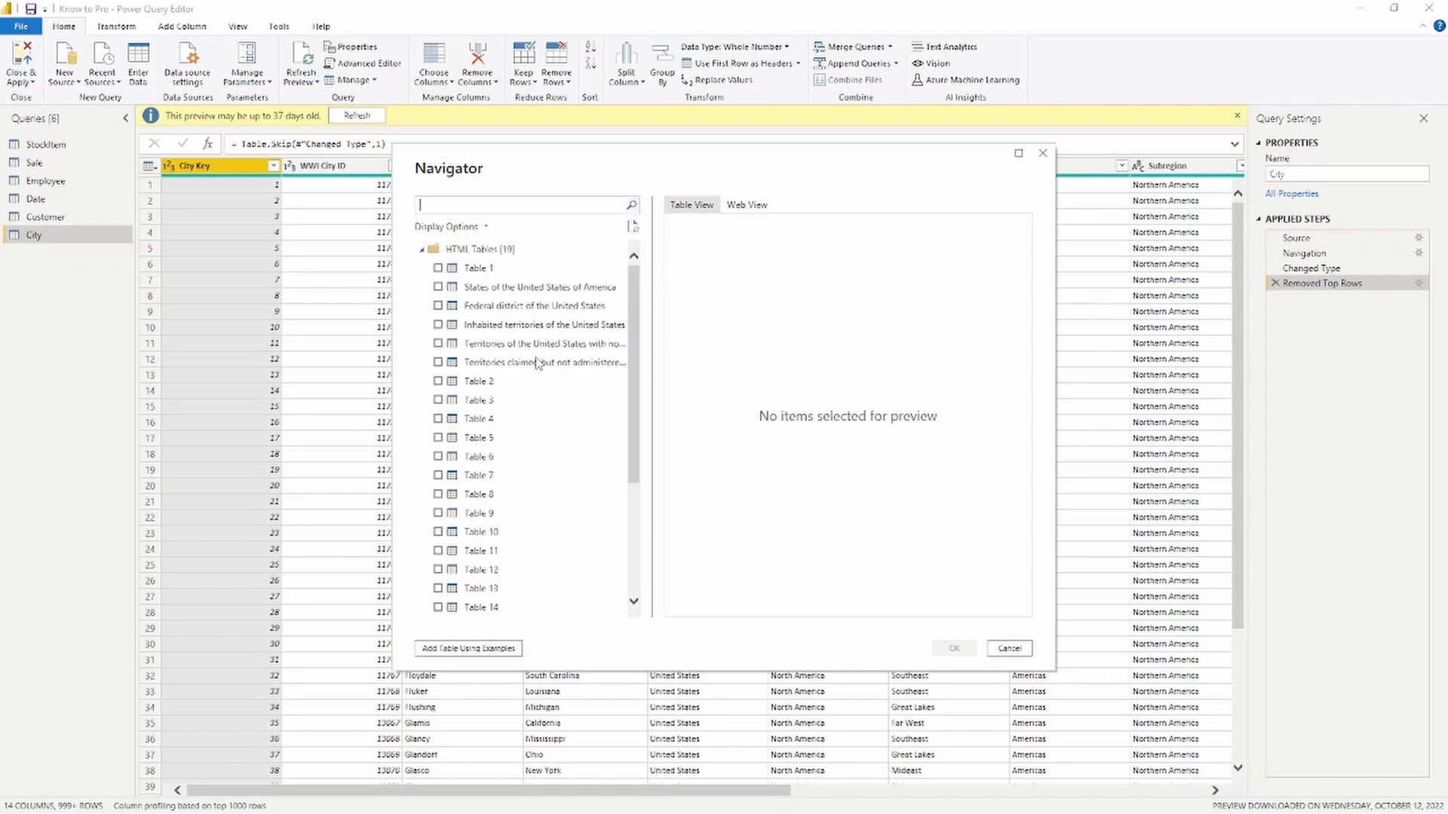
- Preview Table 1 and the States of the United States of America table among the tables detected on the page
left_click_drag(635, 346, 647, 291)
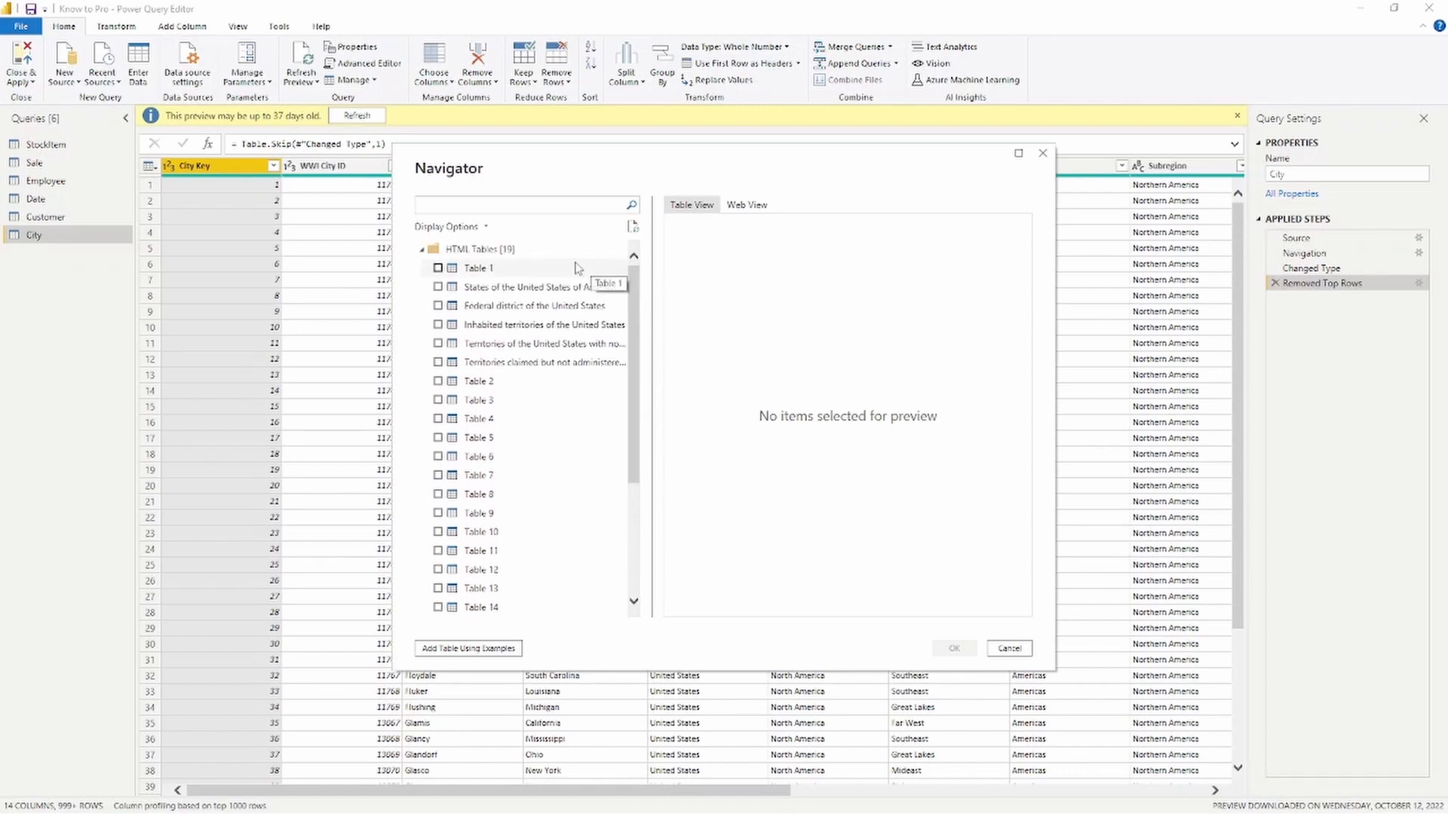
left_click(482, 271)
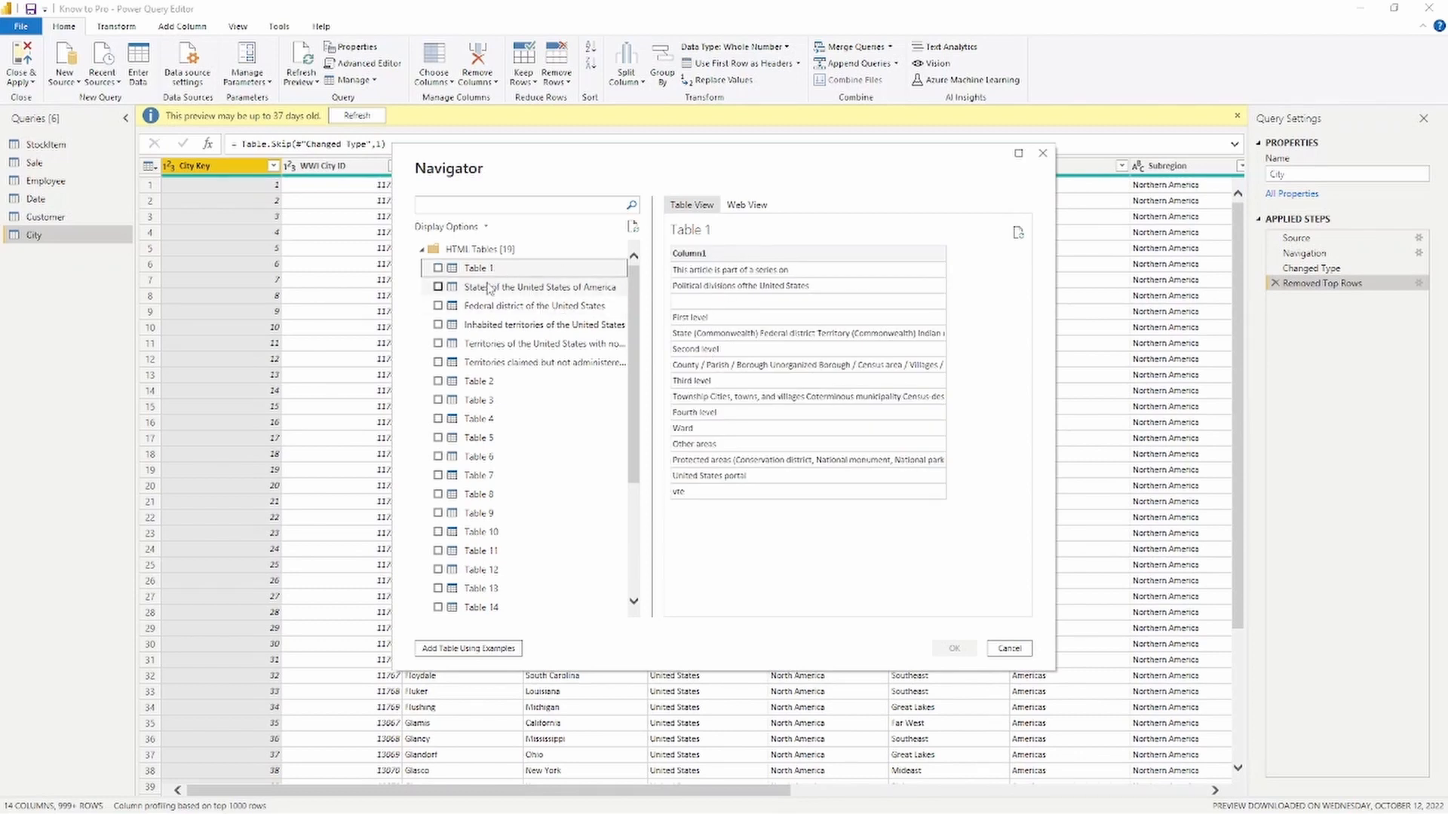
left_click(489, 291)
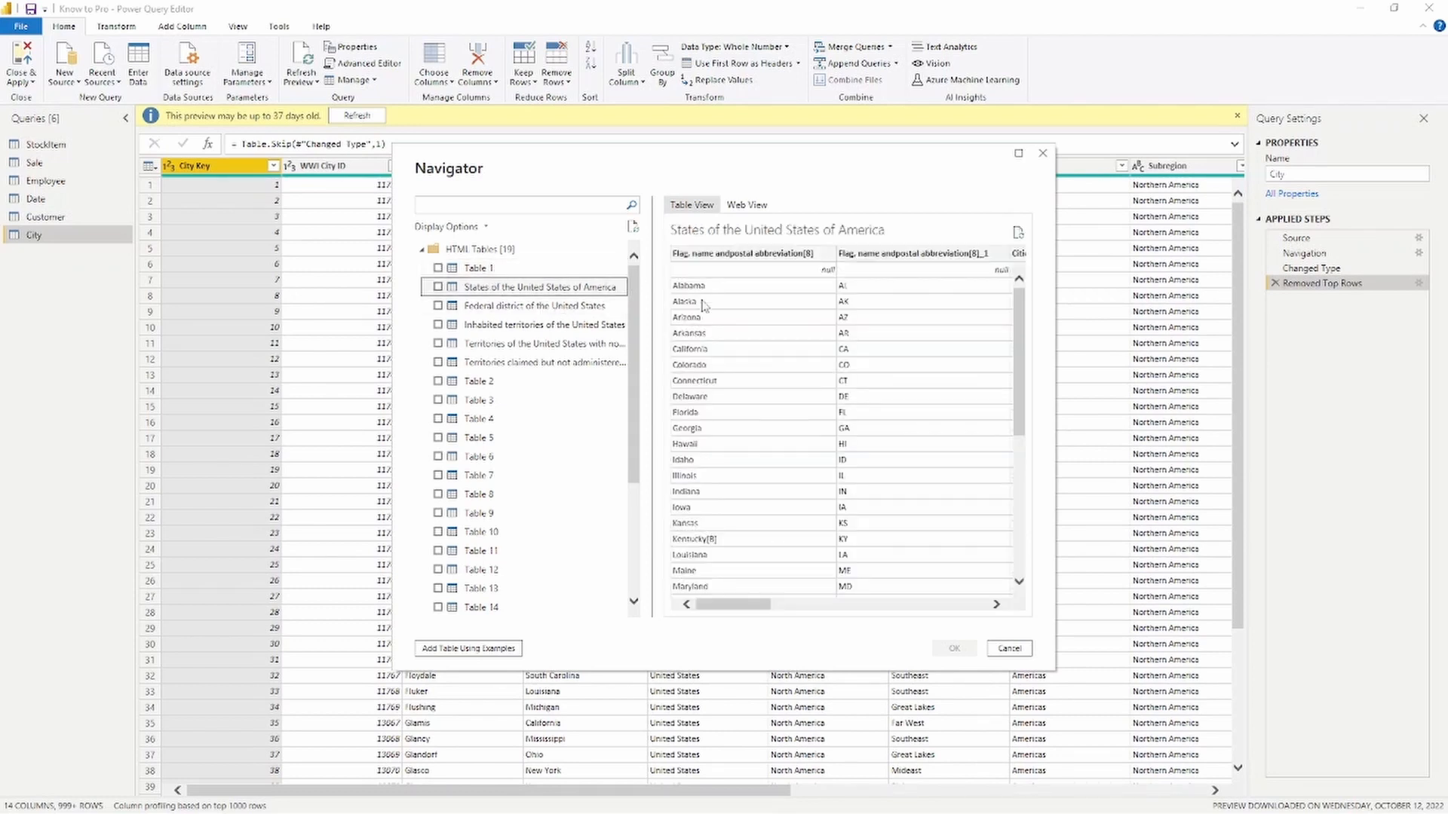
left_click_drag(736, 605, 699, 614)
- Import the States of the United States of America table as a new query, previewing suggested Table 15 before confirming
left_click(438, 288)
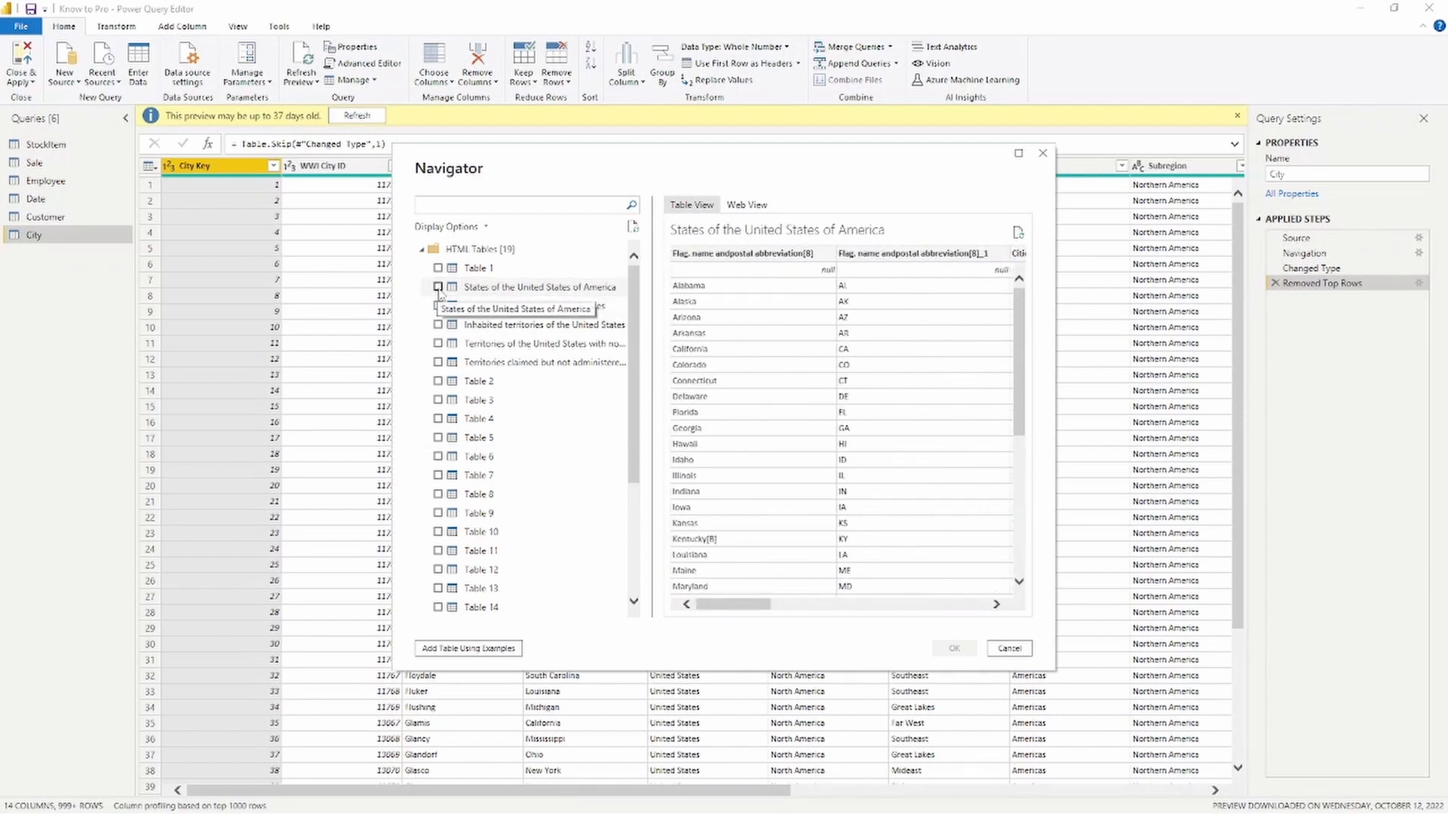
left_click_drag(632, 330, 630, 461)
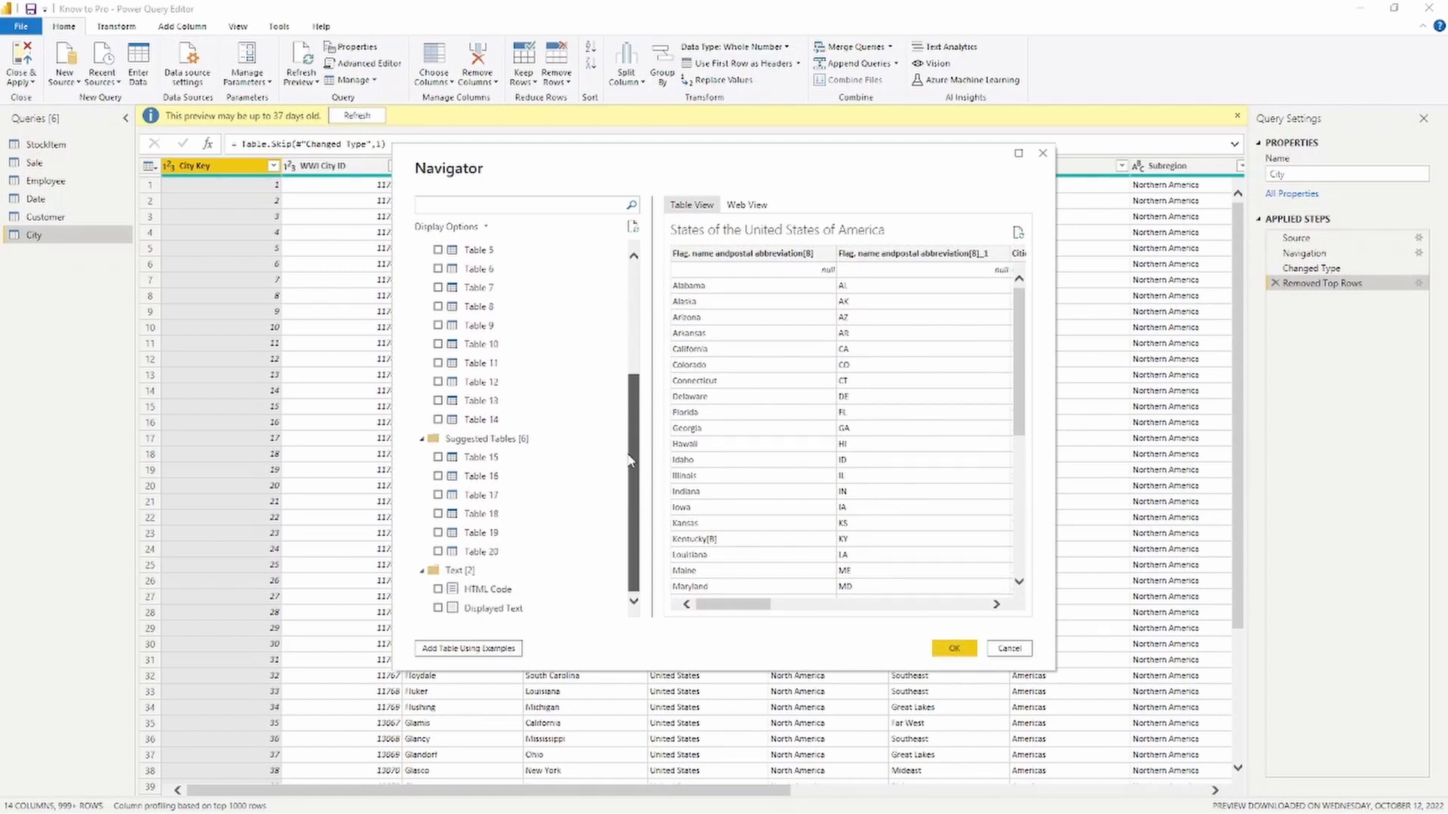
left_click(497, 463)
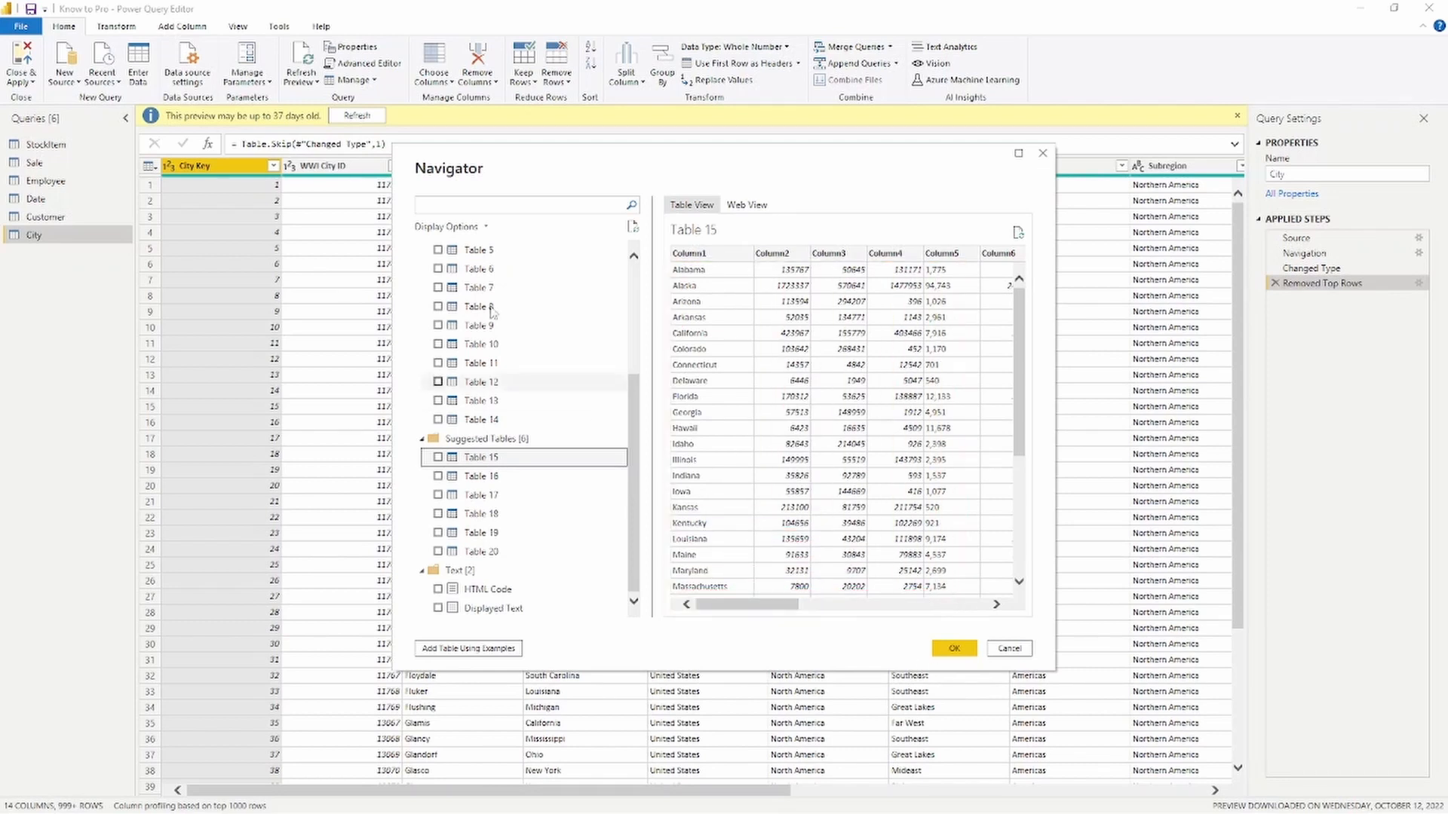
scroll(636, 463, "up", 4)
left_click(437, 287)
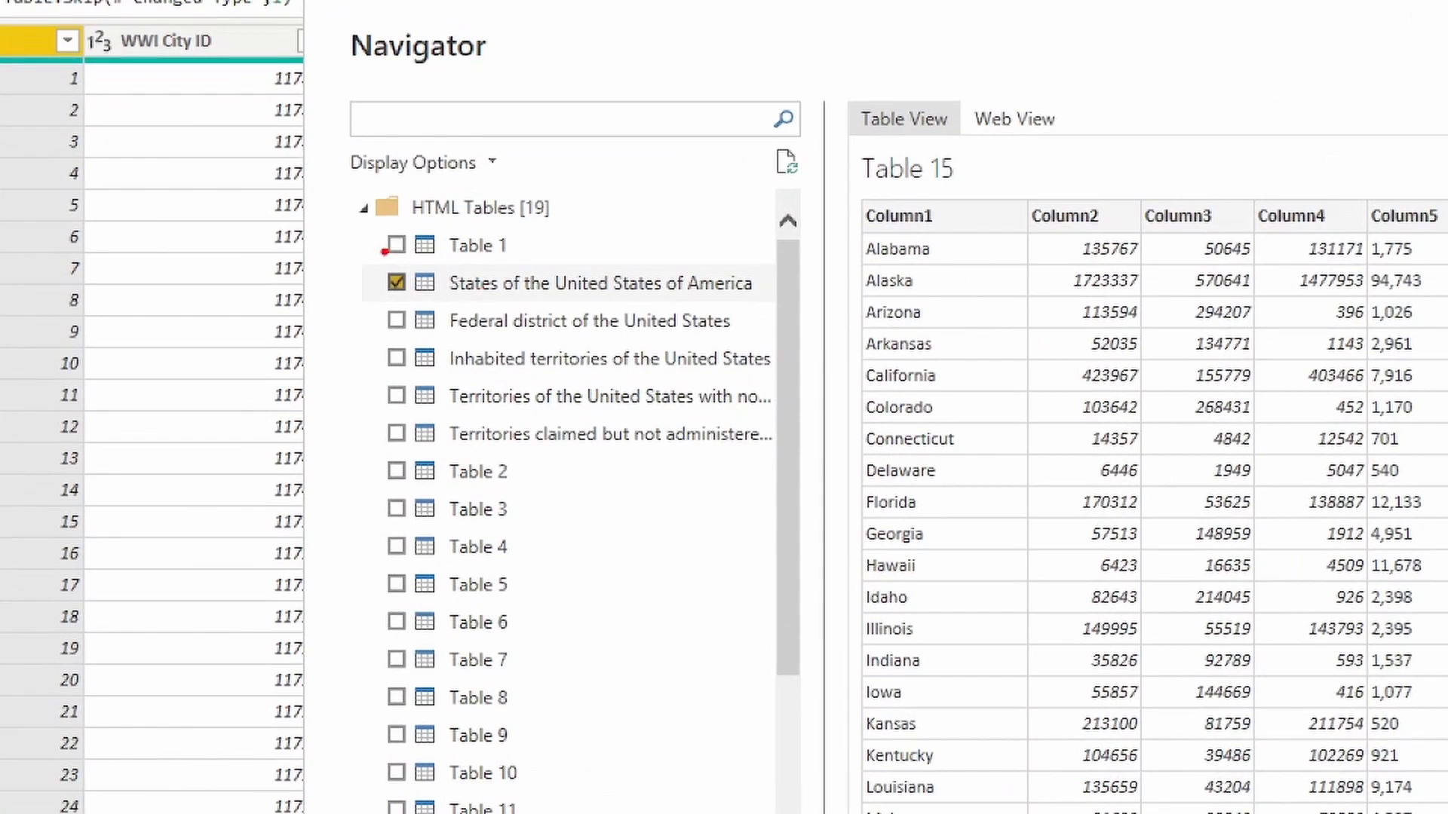
mouse_move(372, 259)
left_mouse_down()
mouse_move(726, 333)
mouse_move(785, 307)
left_mouse_up()
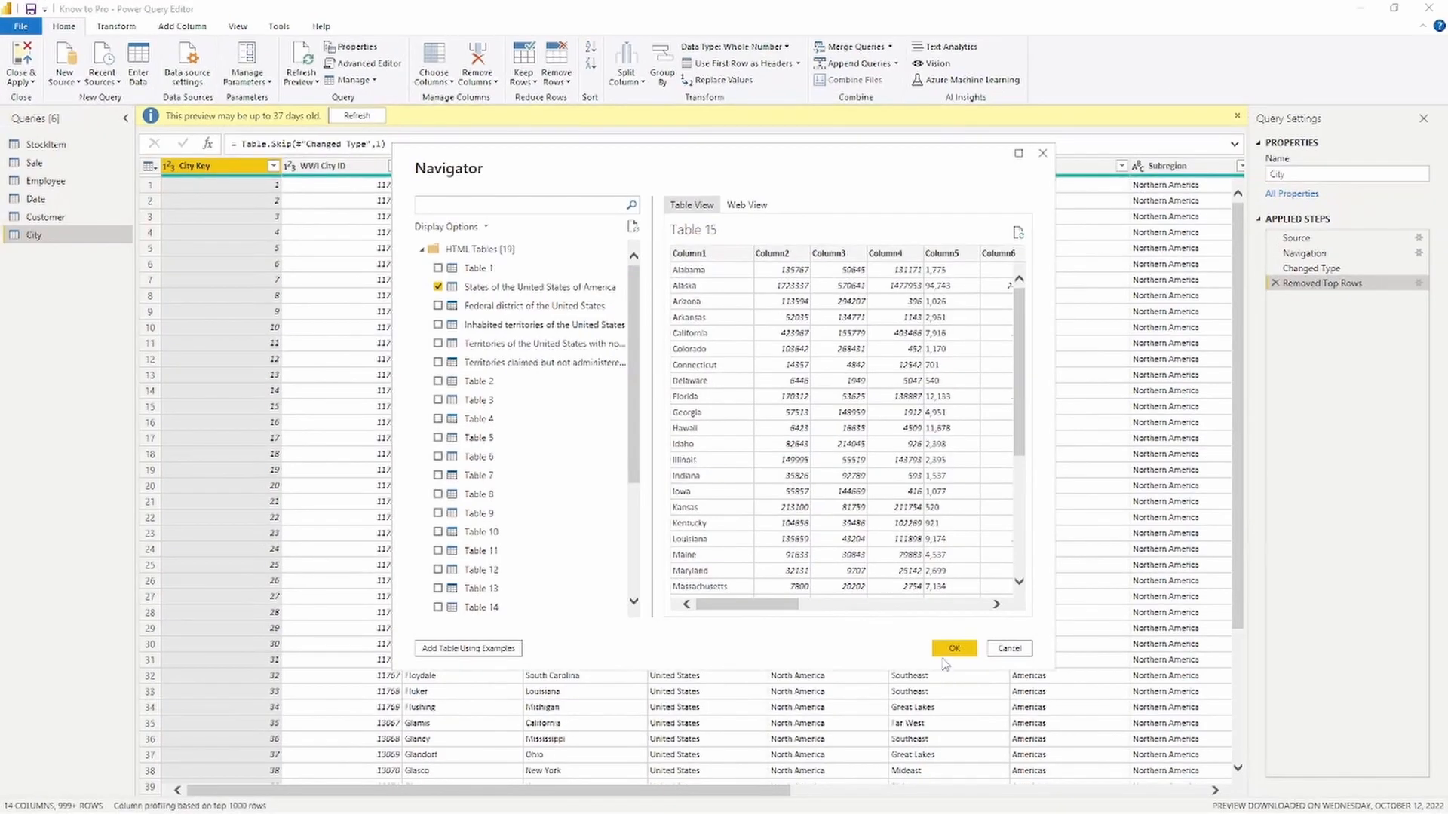
left_click(953, 650)
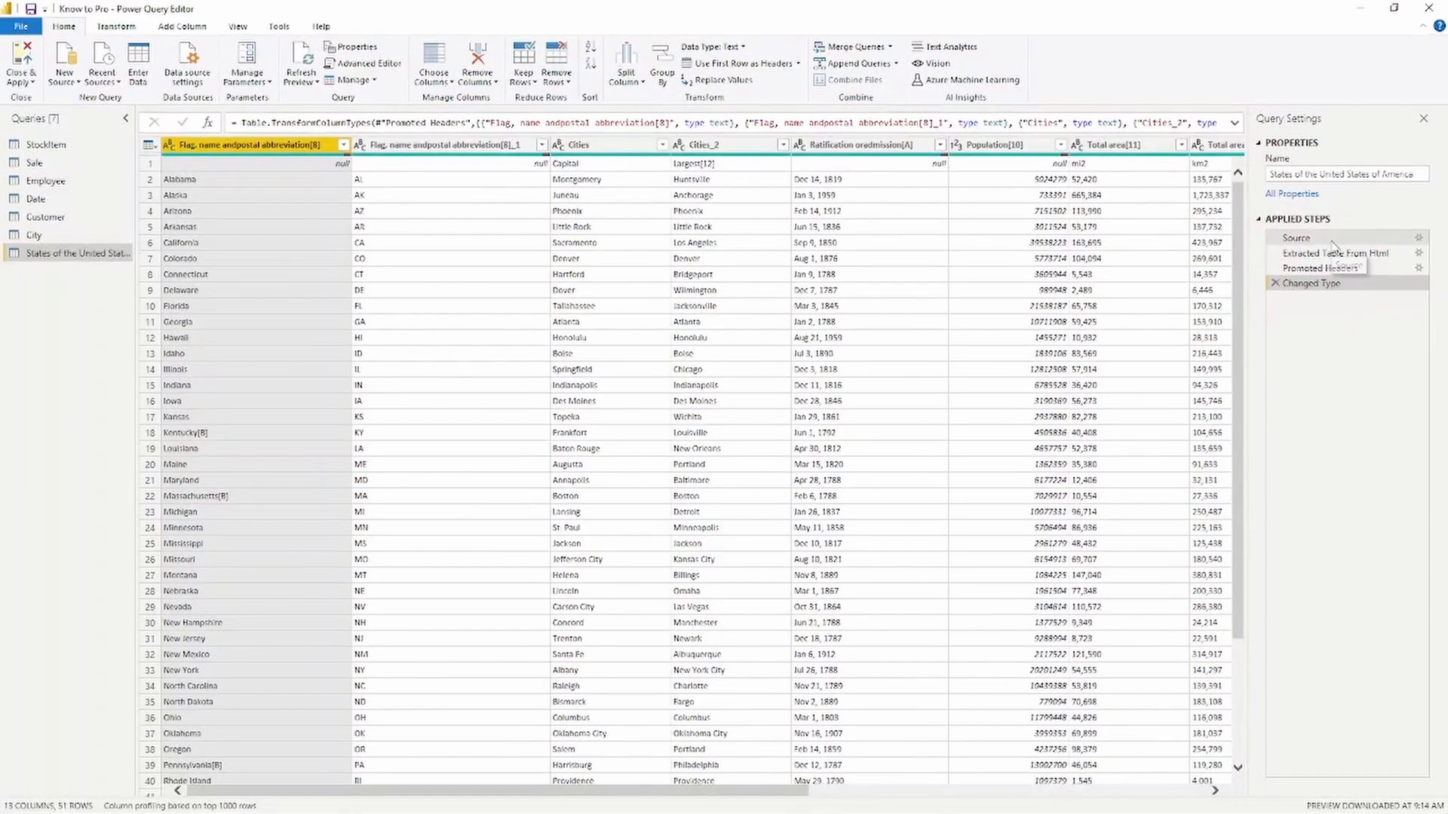
- Review the new query's Source, Extracted Table From Html and Changed Type steps, including the table option for using the first row as headers
left_click(1217, 219)
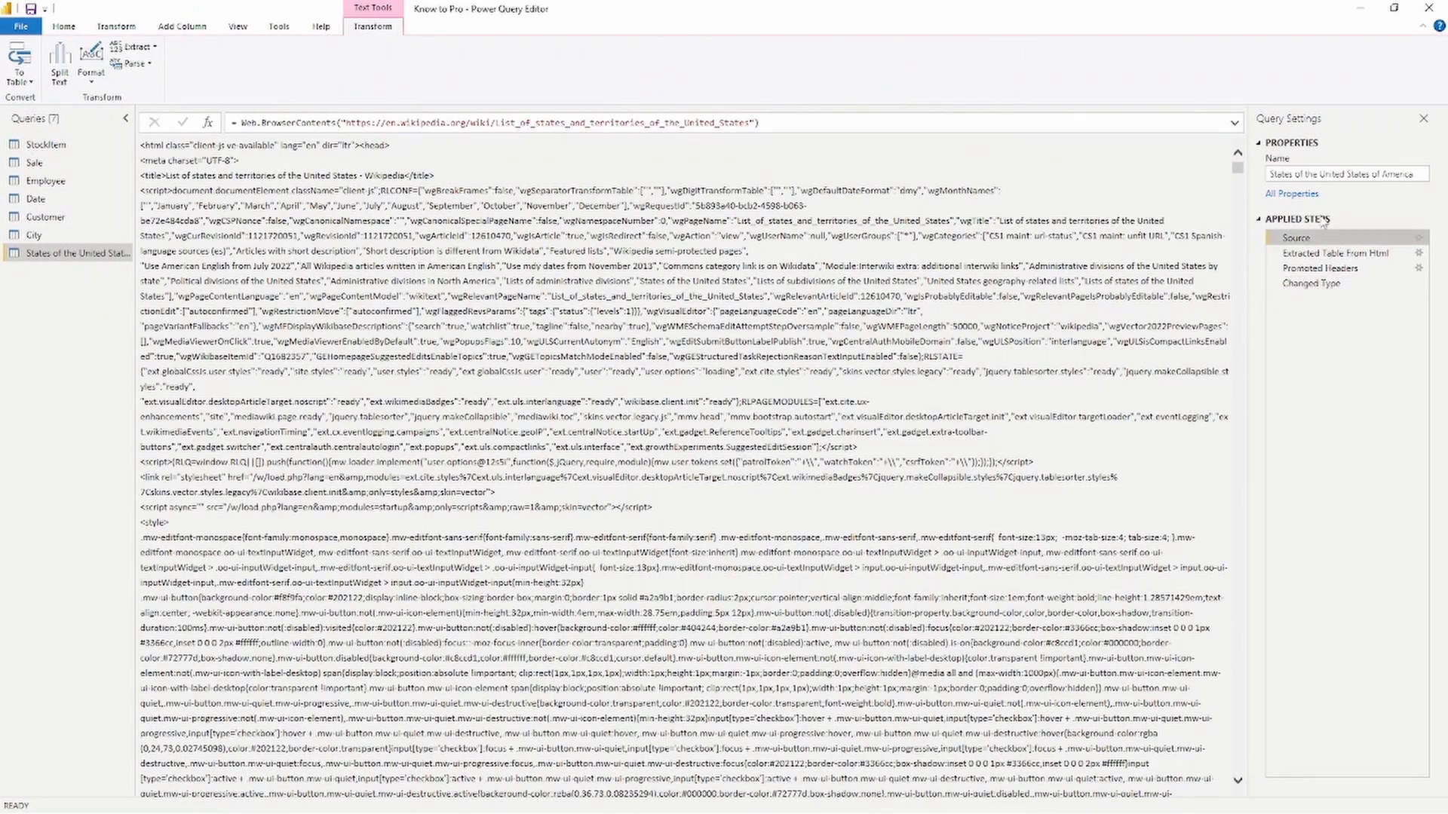
left_click(1361, 254)
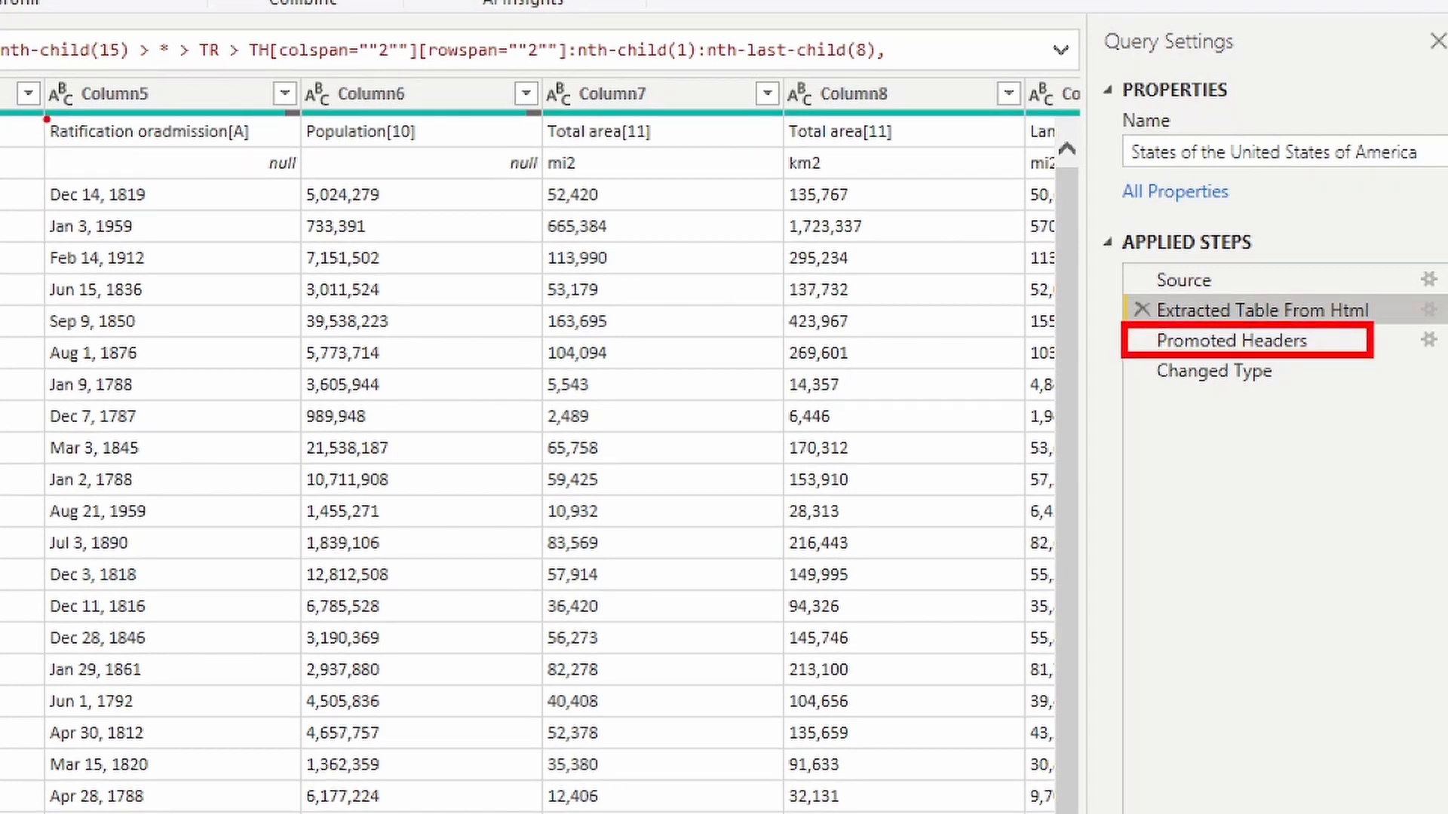
mouse_move(42, 118)
left_mouse_down()
mouse_move(528, 147)
mouse_move(1014, 146)
left_mouse_up()
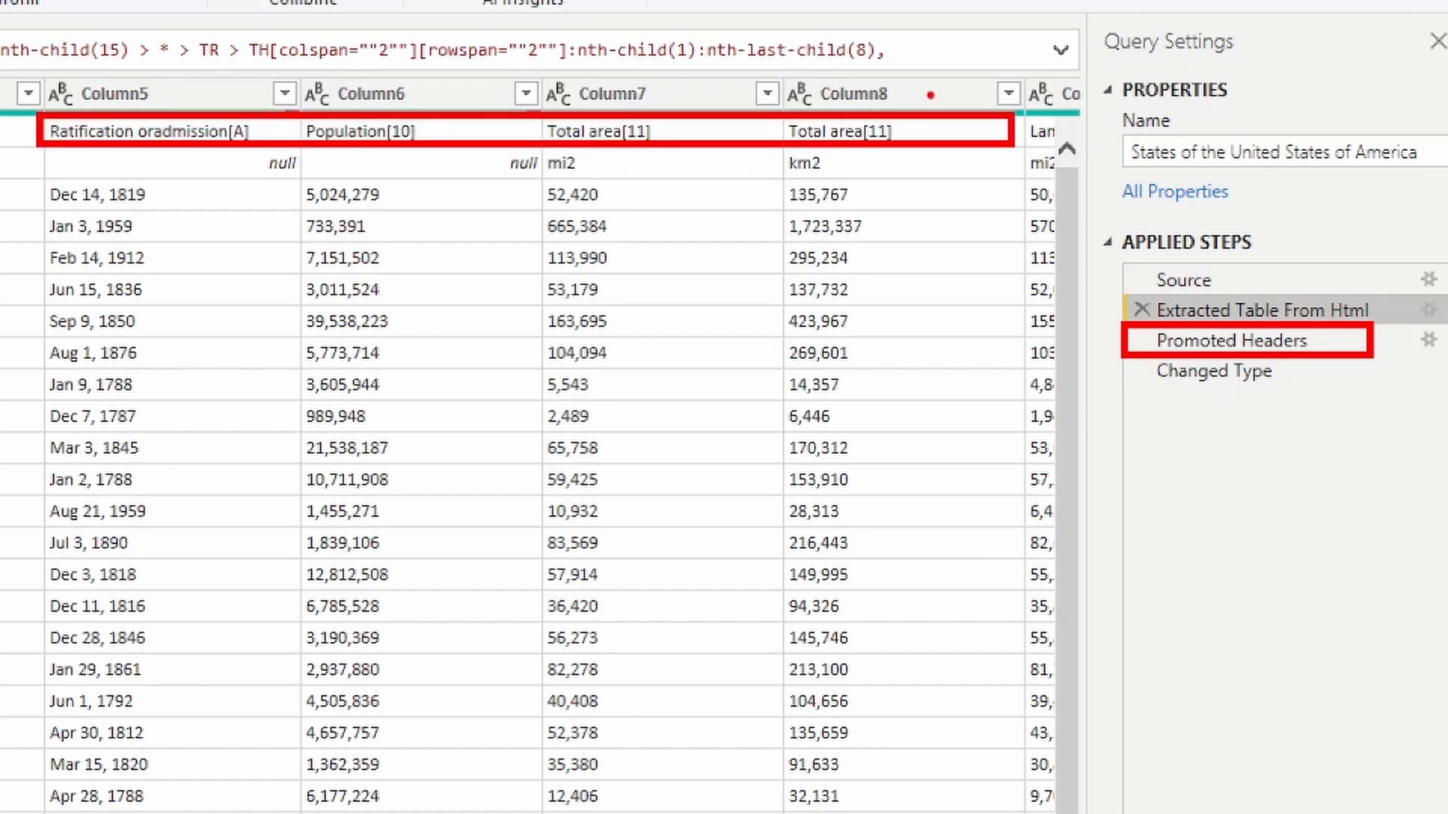
left_click_drag(932, 92, 935, 134)
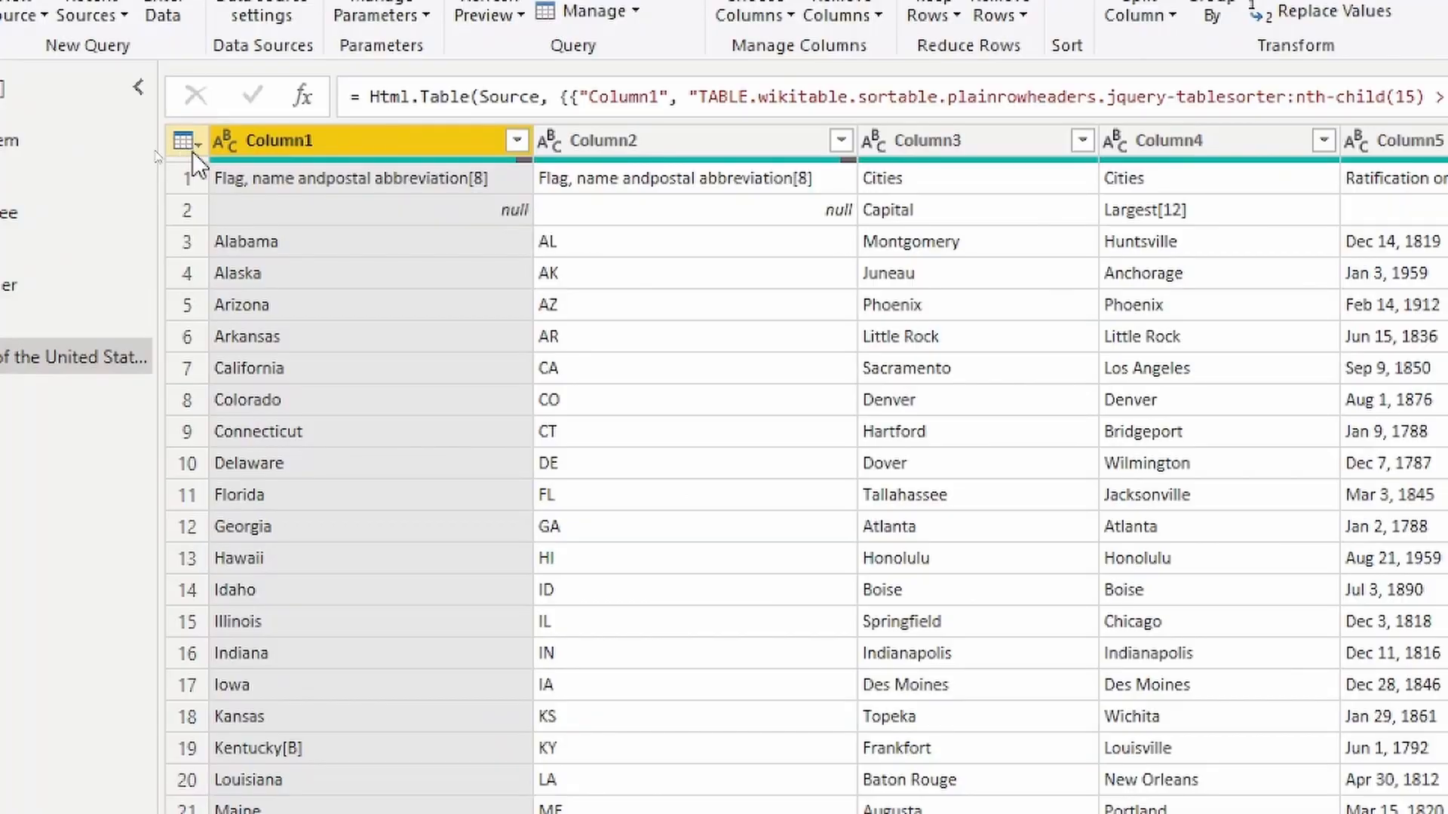
left_click(156, 147)
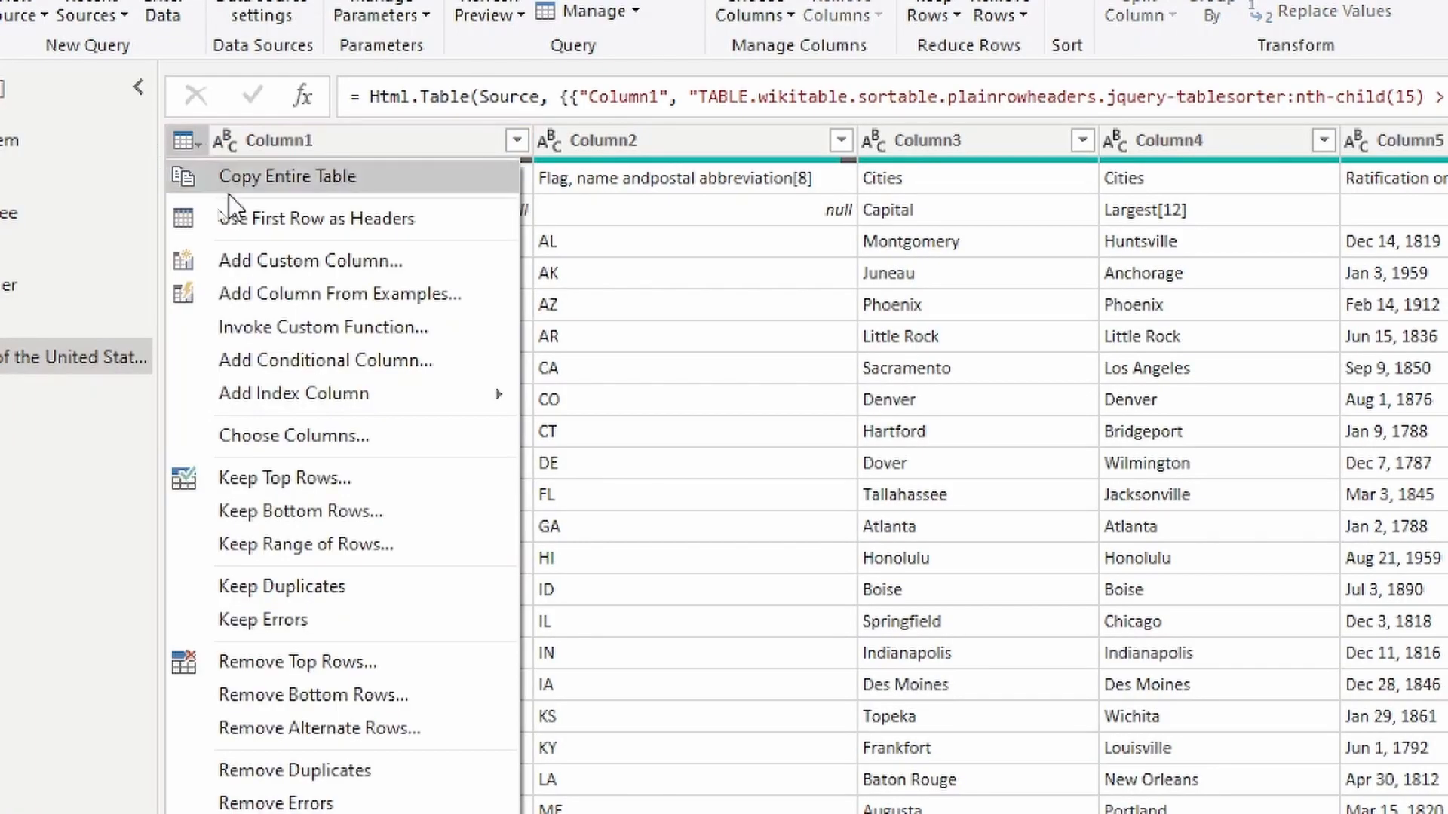
left_click(451, 222)
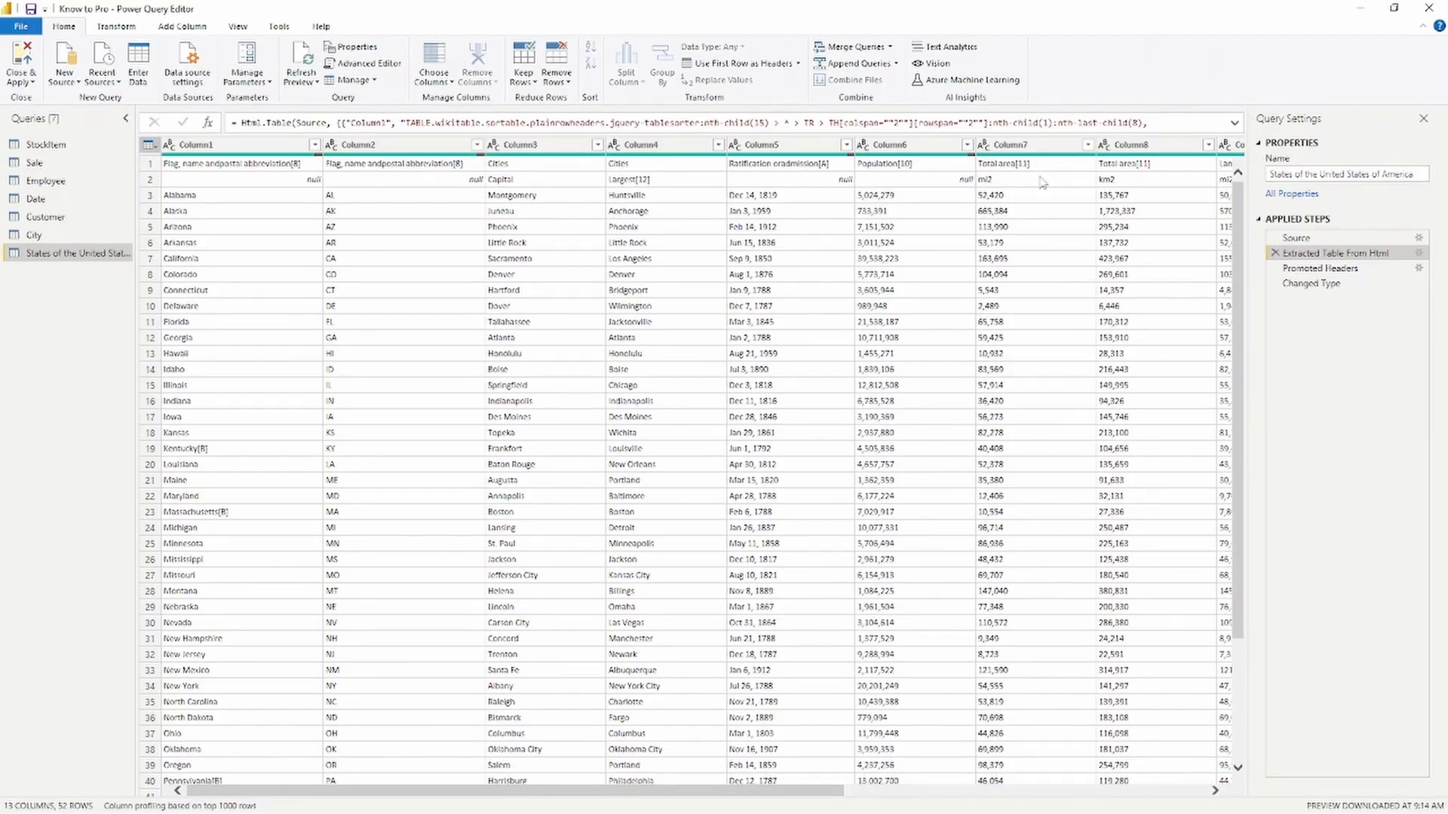
left_click(1316, 285)
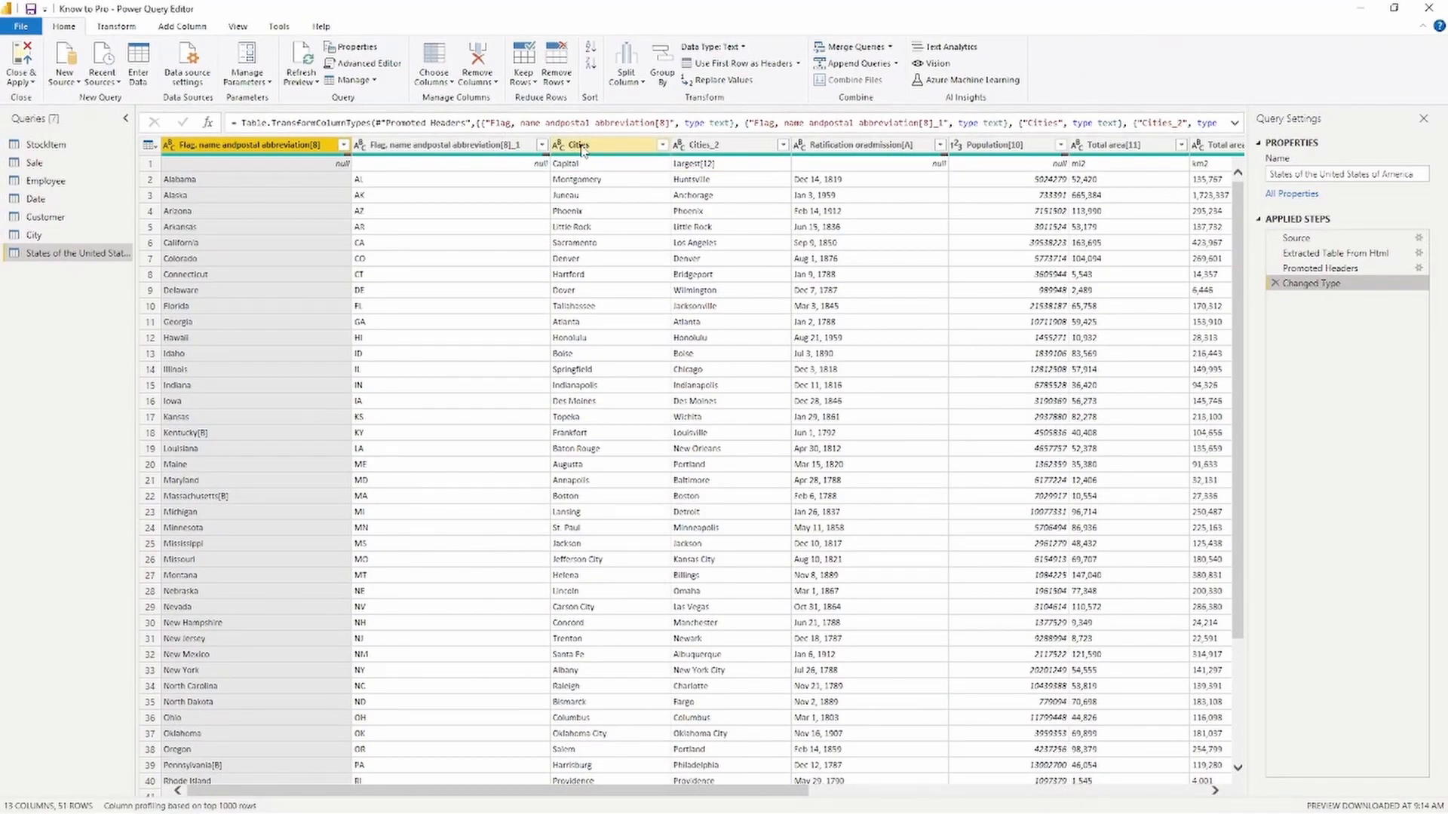
- Rename the Cities column as Capital
double_click(581, 146)
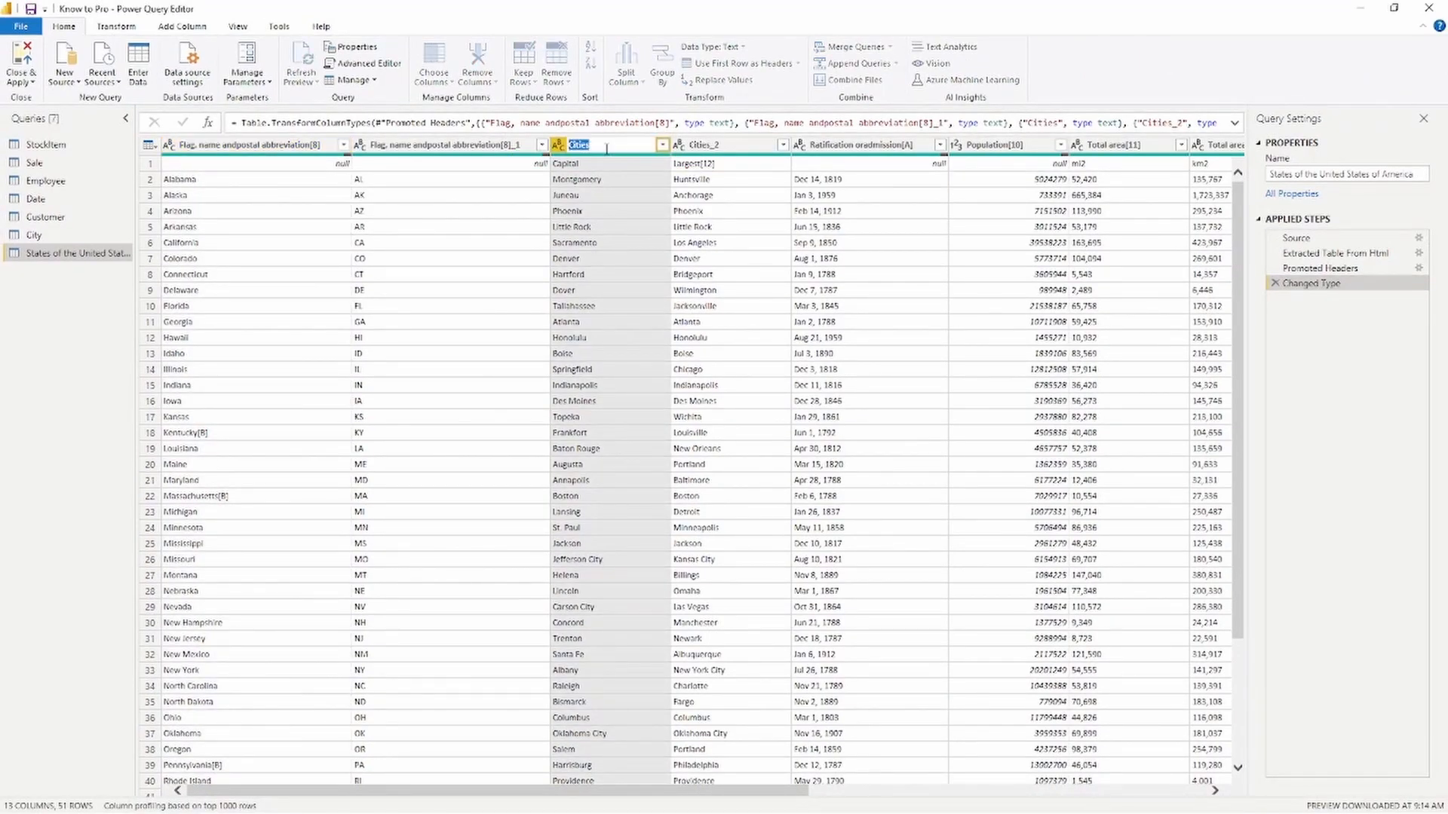
type("C")
key("Return")
- Rename the column of two-letter postal codes as Abbreviation and the column of state names as State
double_click(398, 145)
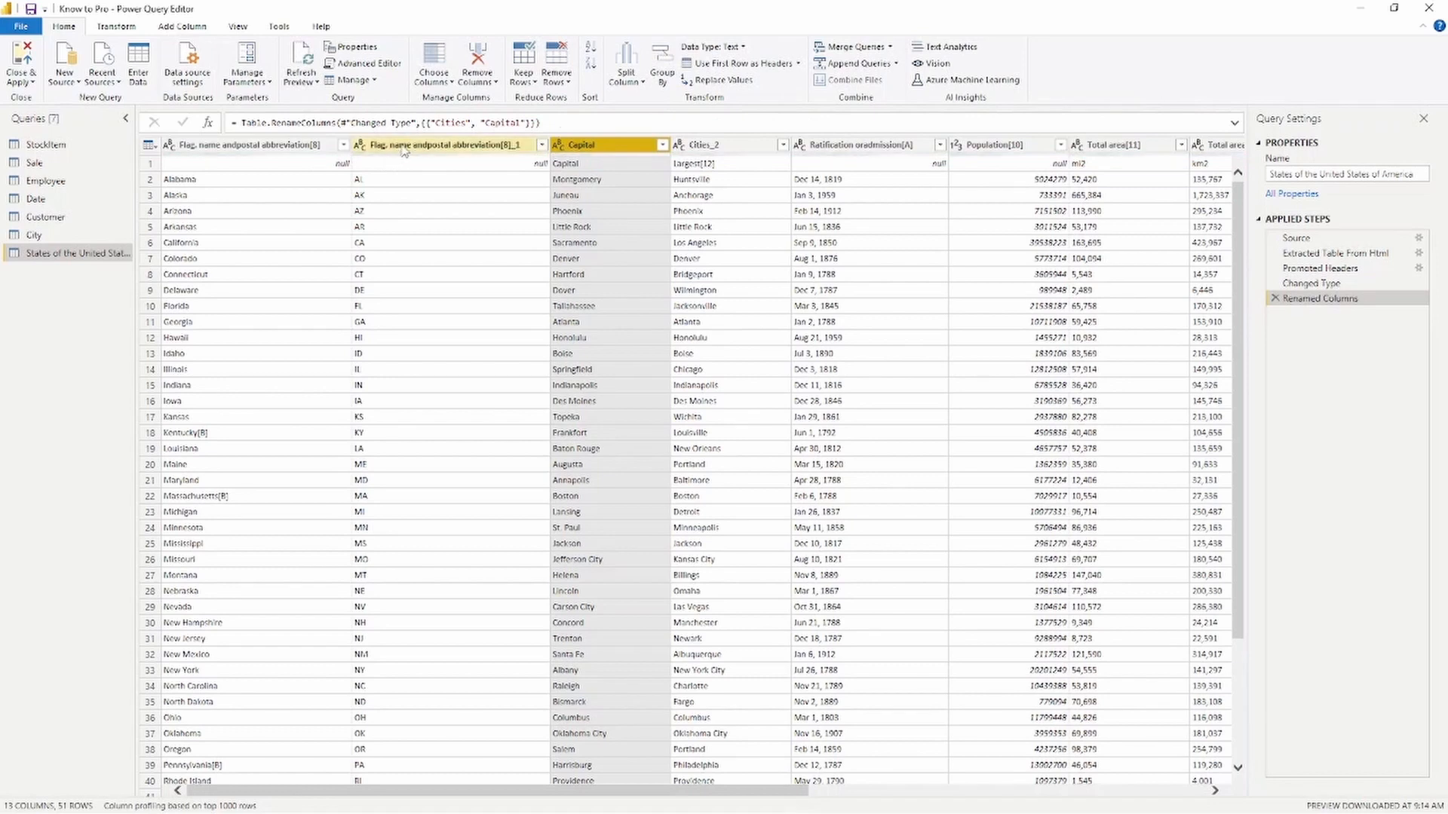
type("A")
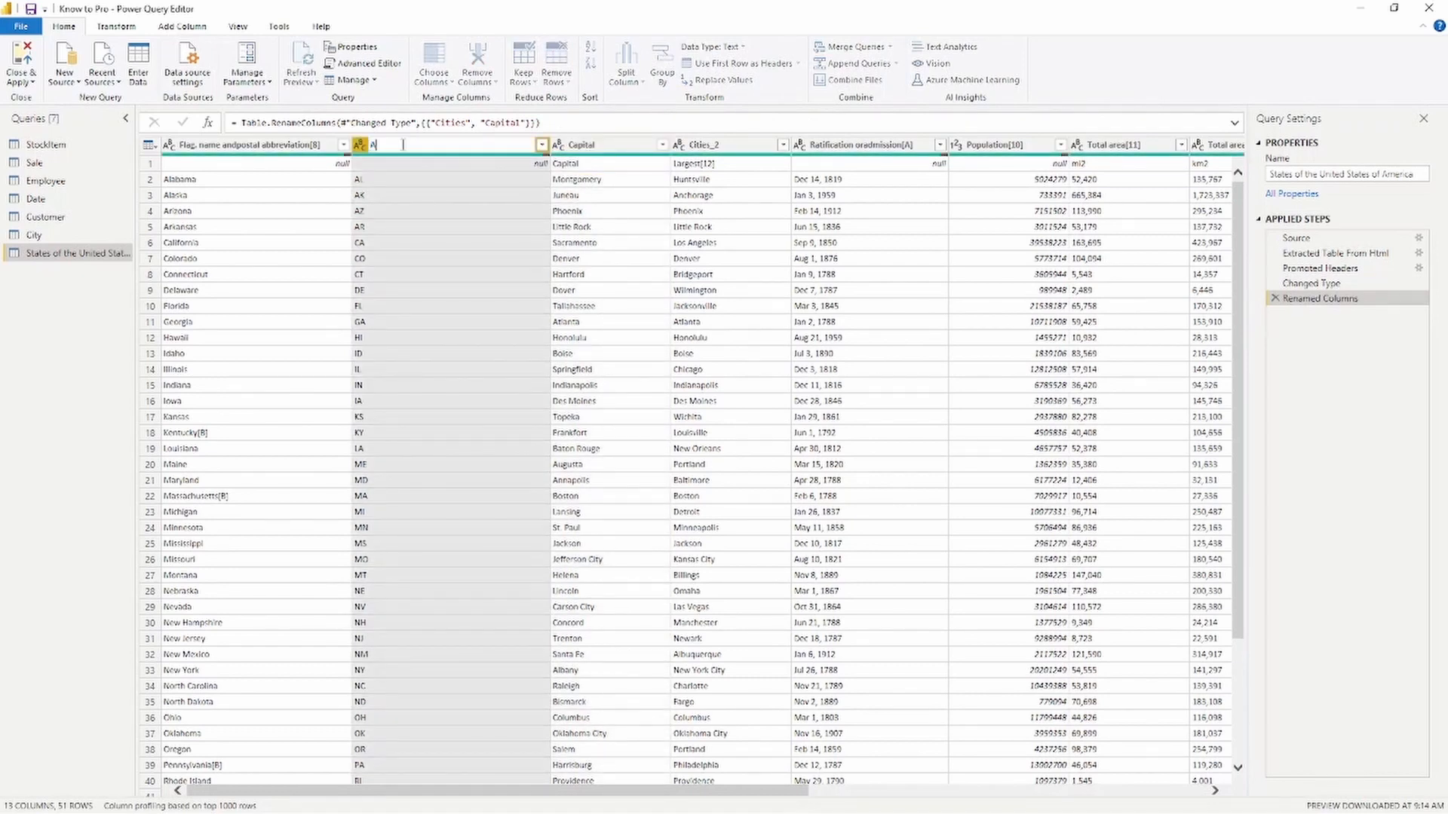
type("bbreviation")
left_click(256, 147)
double_click(256, 147)
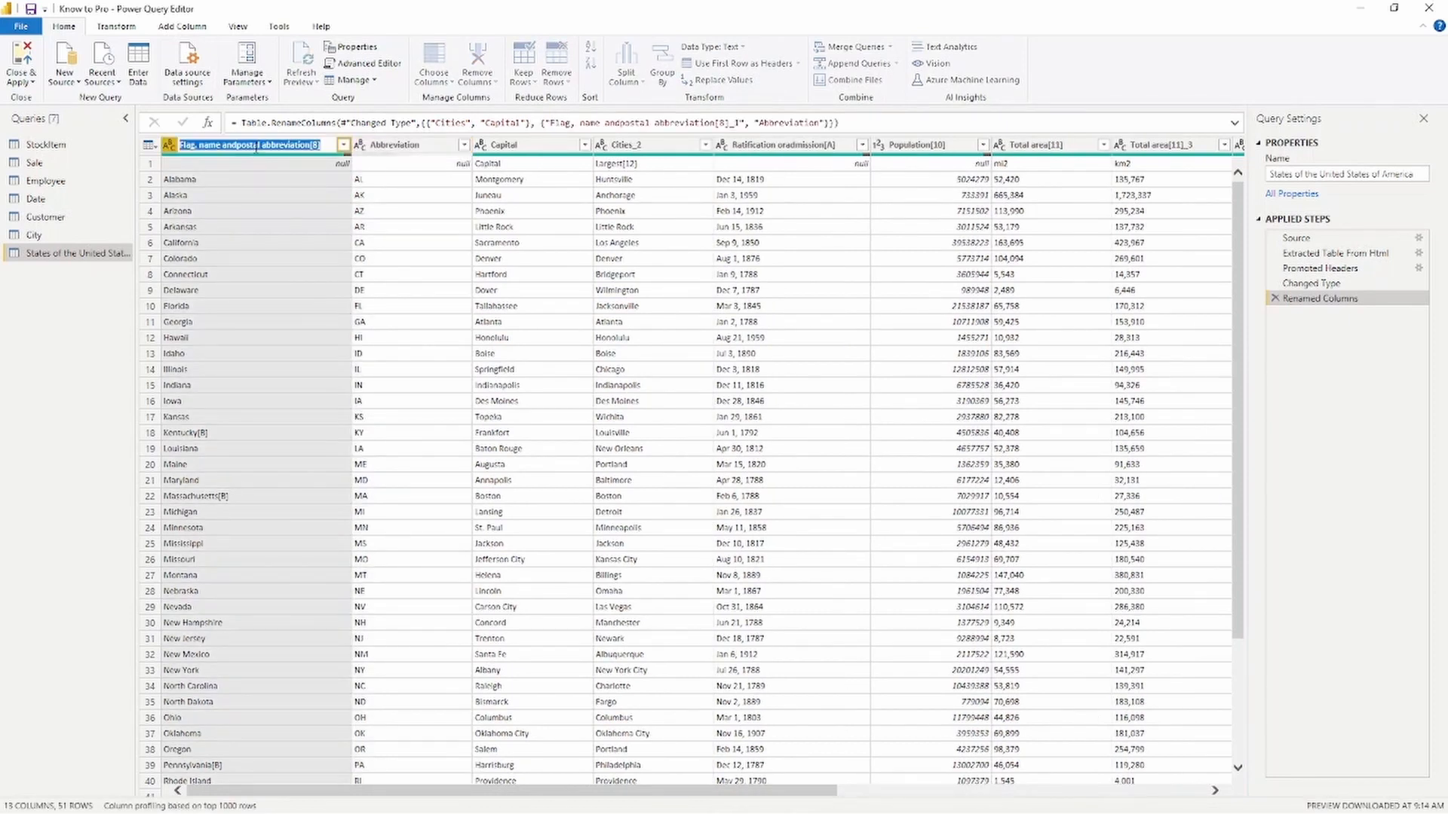
type("State")
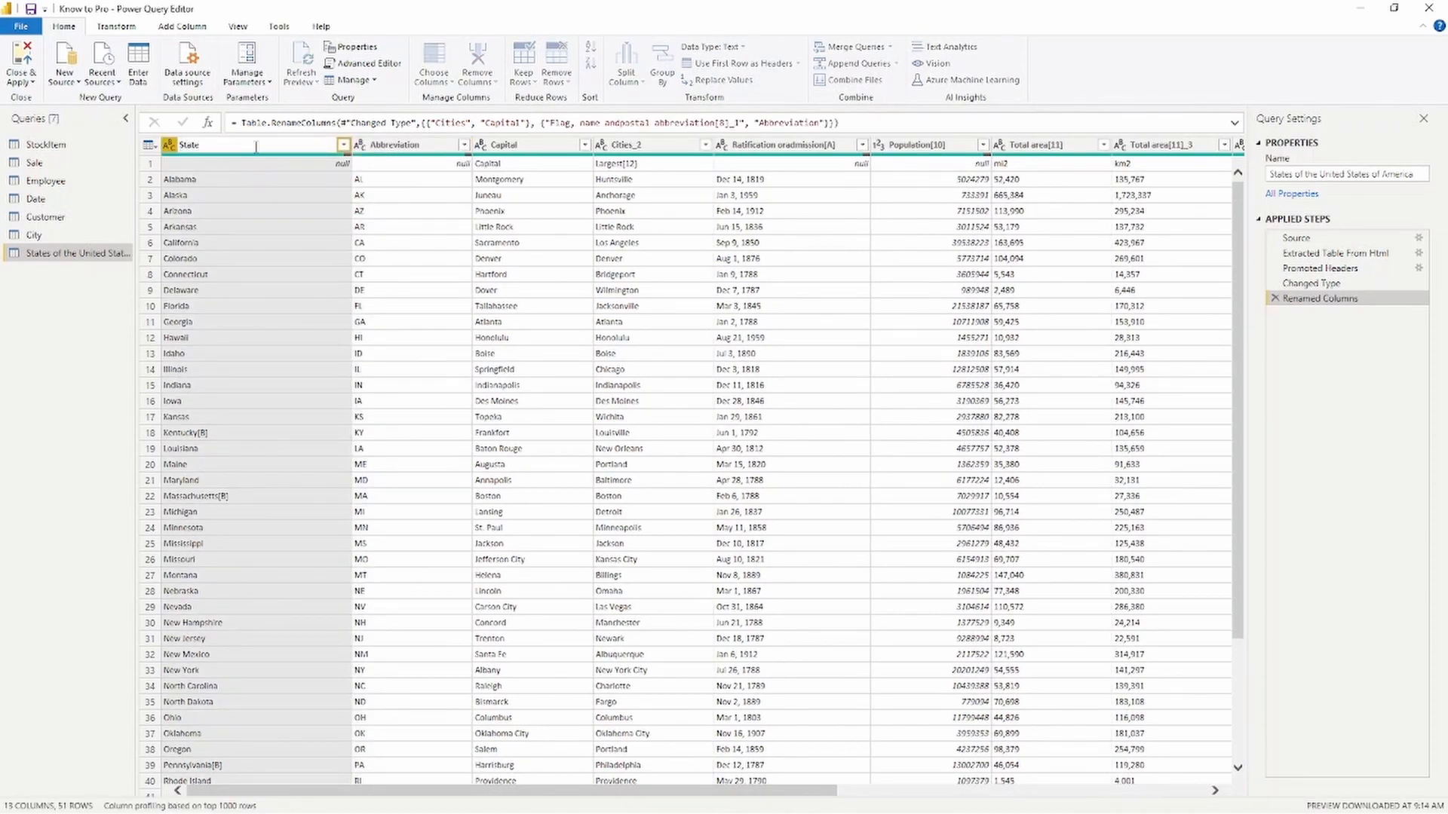
key("Return")
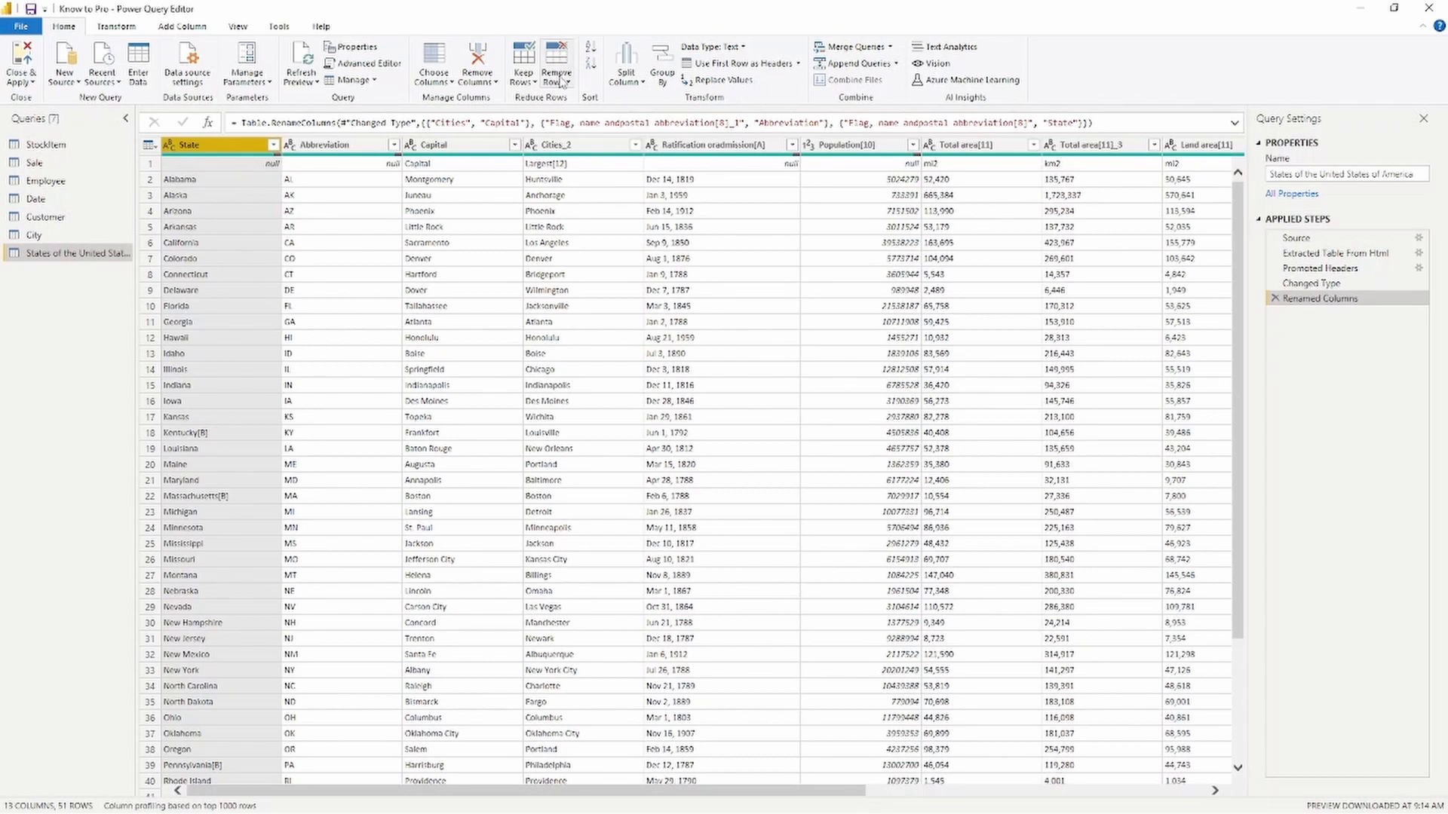
- Remove the top 1 row from the States of the United States of America query
left_click(562, 83)
key("Escape")
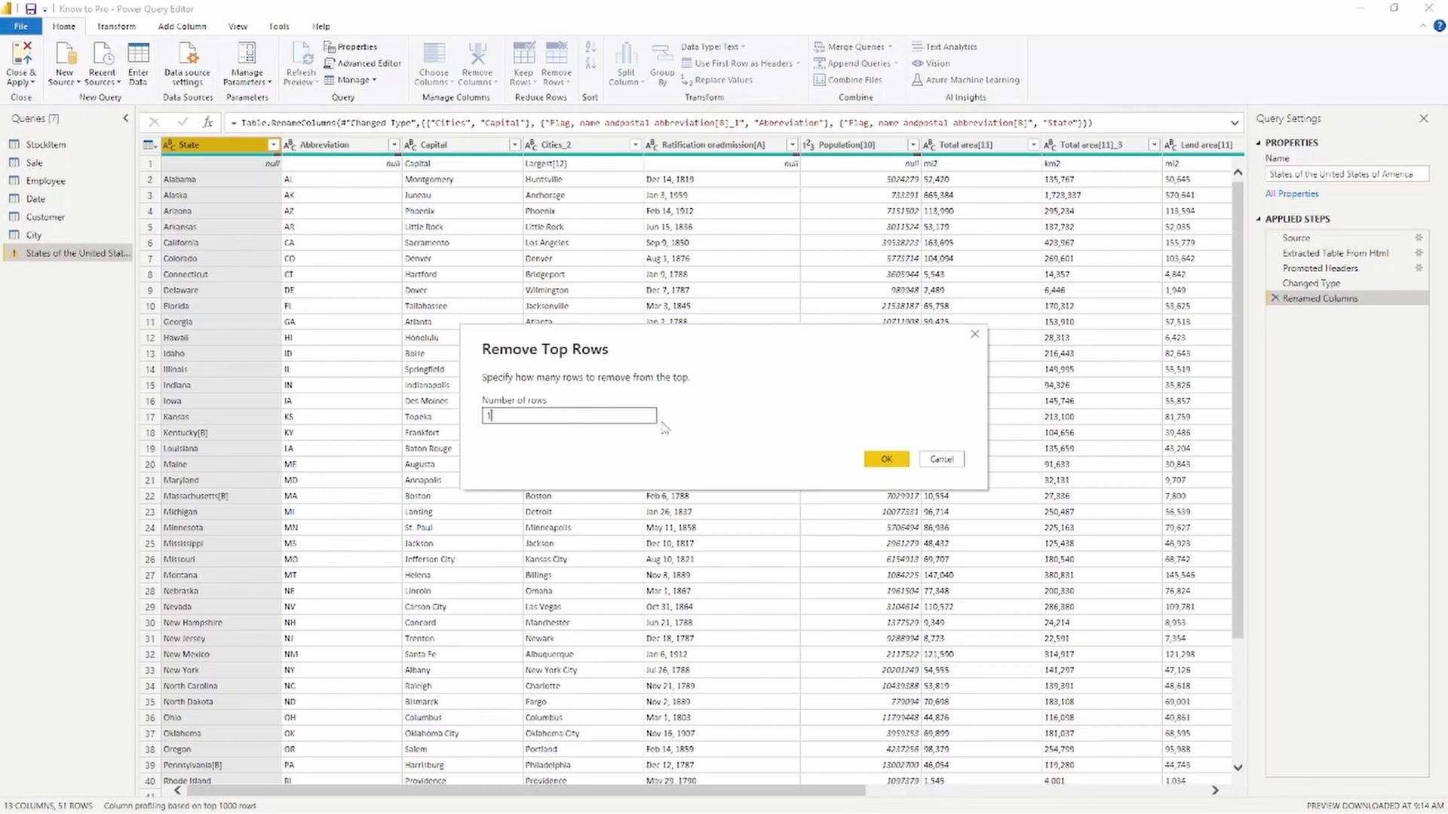
left_click(884, 460)
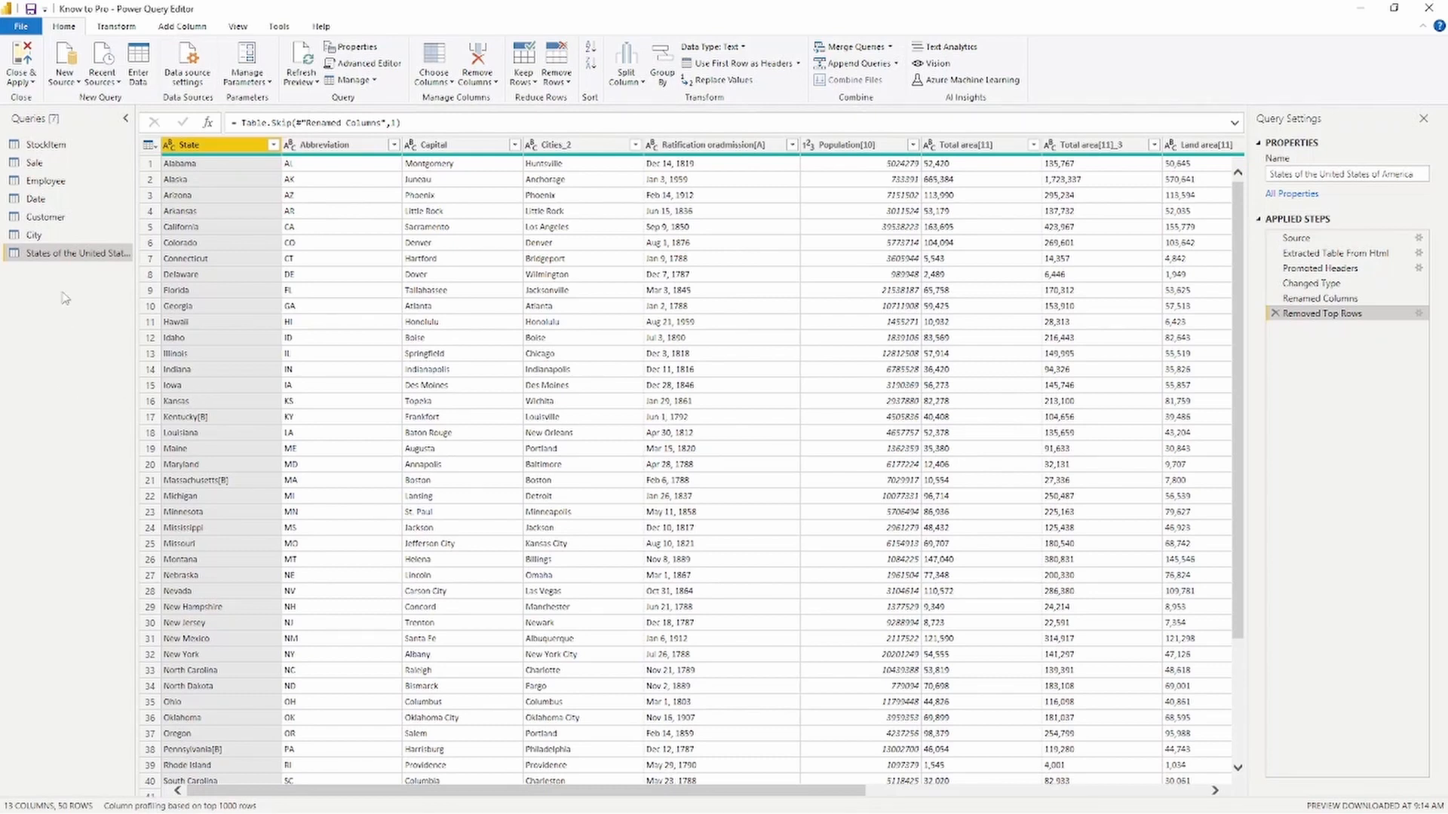
- Open the City query and look through the State Province column's filter values, leaving the filter unapplied
left_click(34, 235)
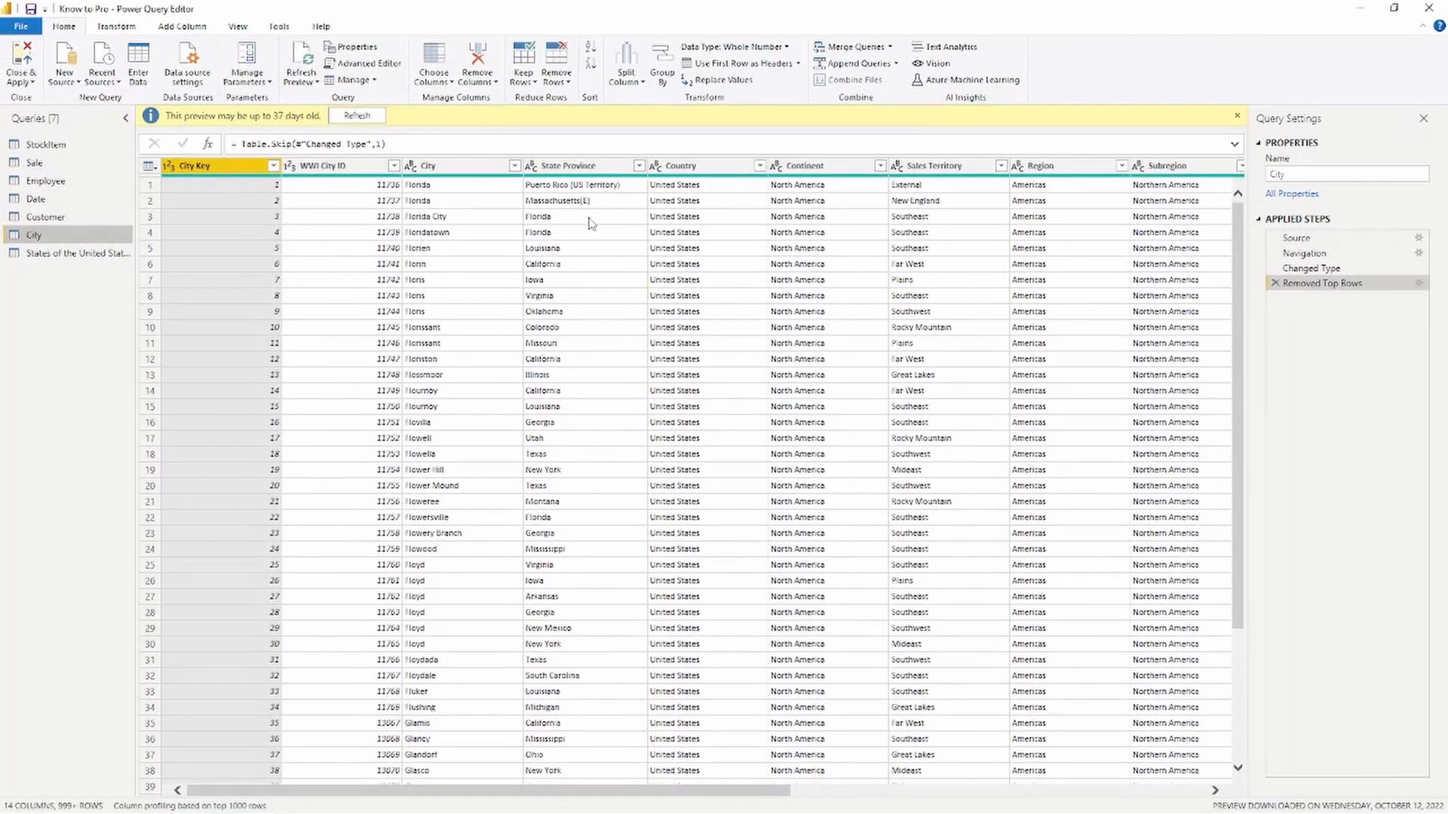
scroll(591, 224, "down", 4)
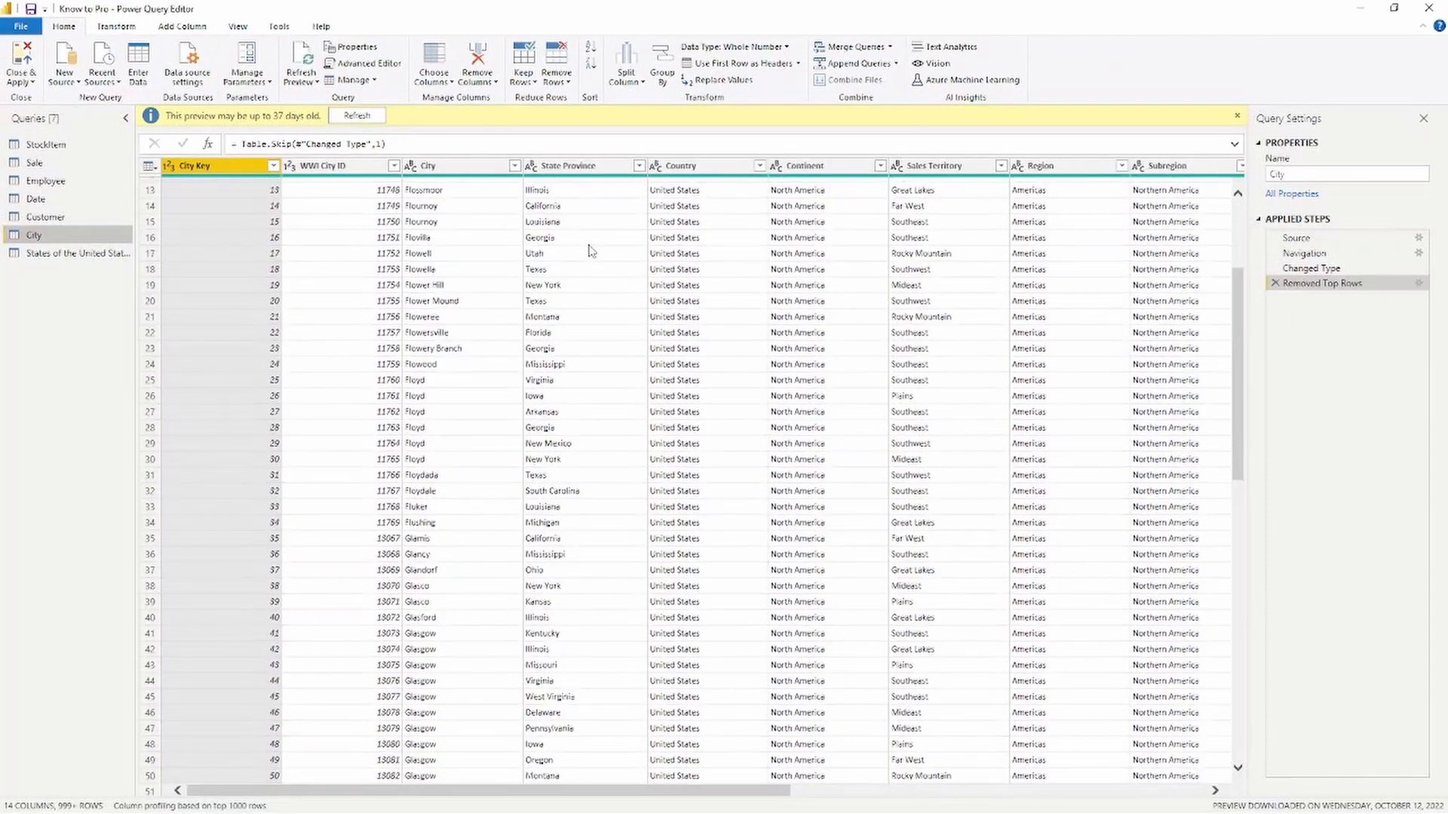
left_click(639, 167)
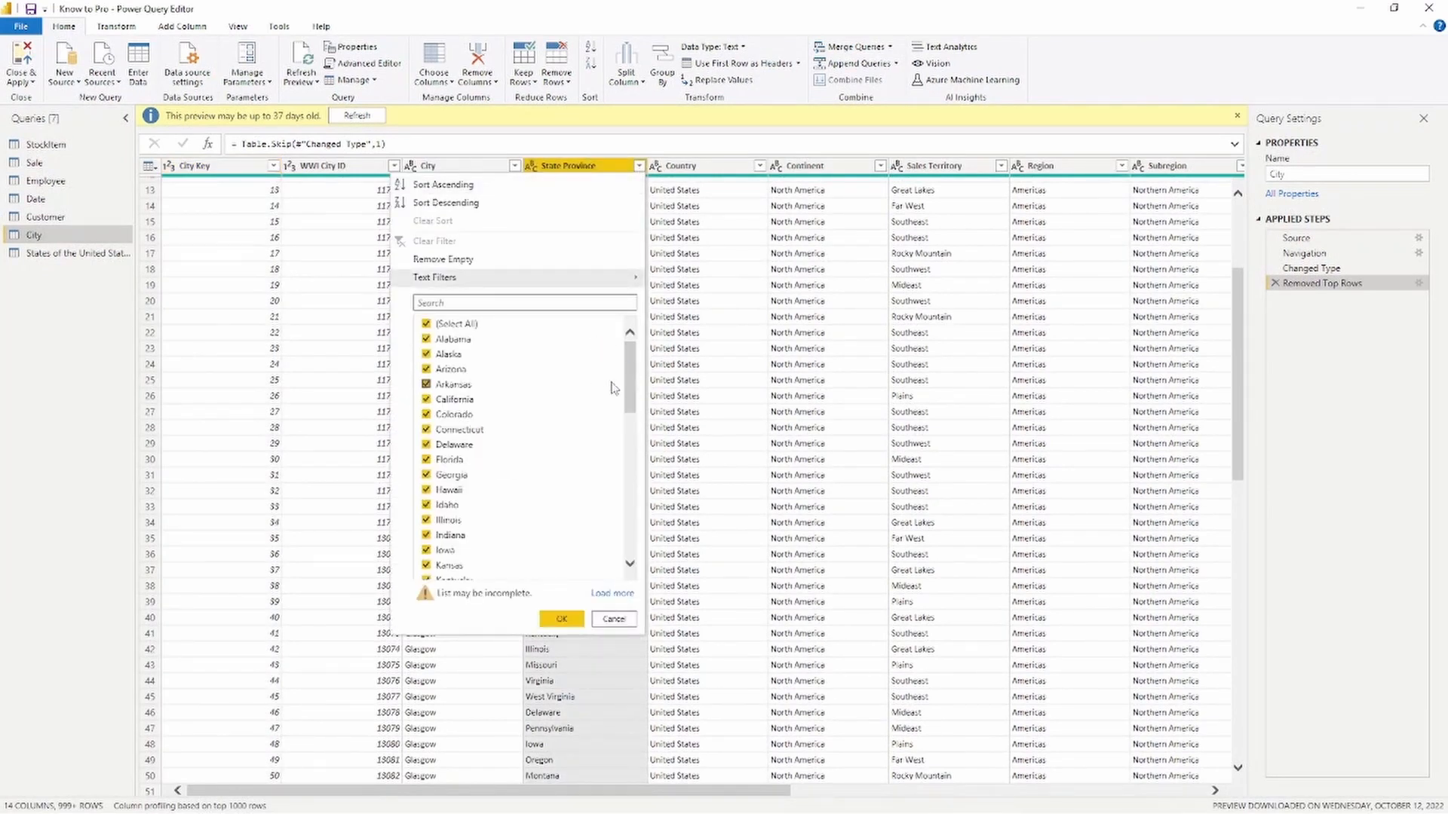
left_click_drag(632, 382, 637, 526)
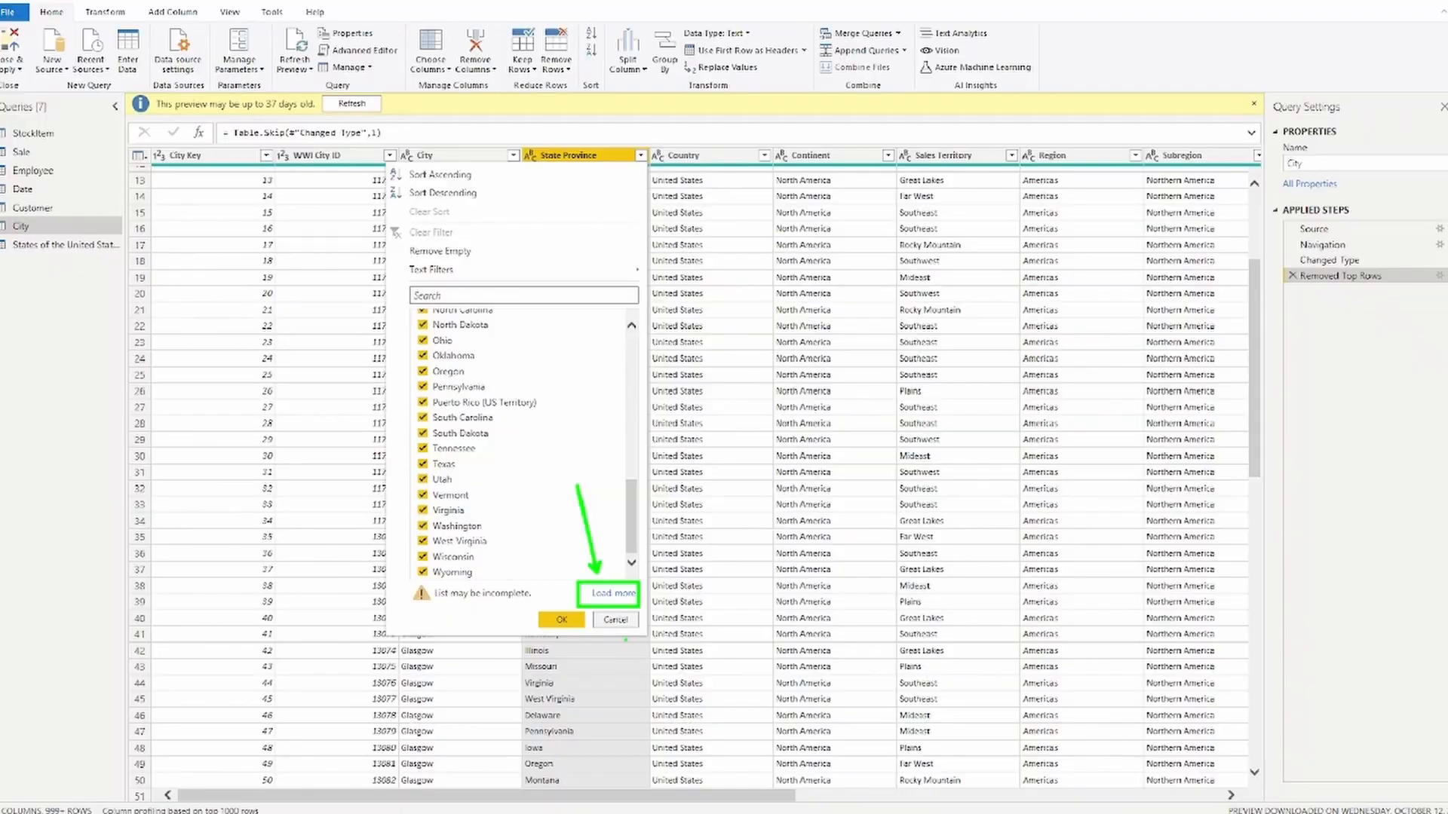
left_click(658, 640)
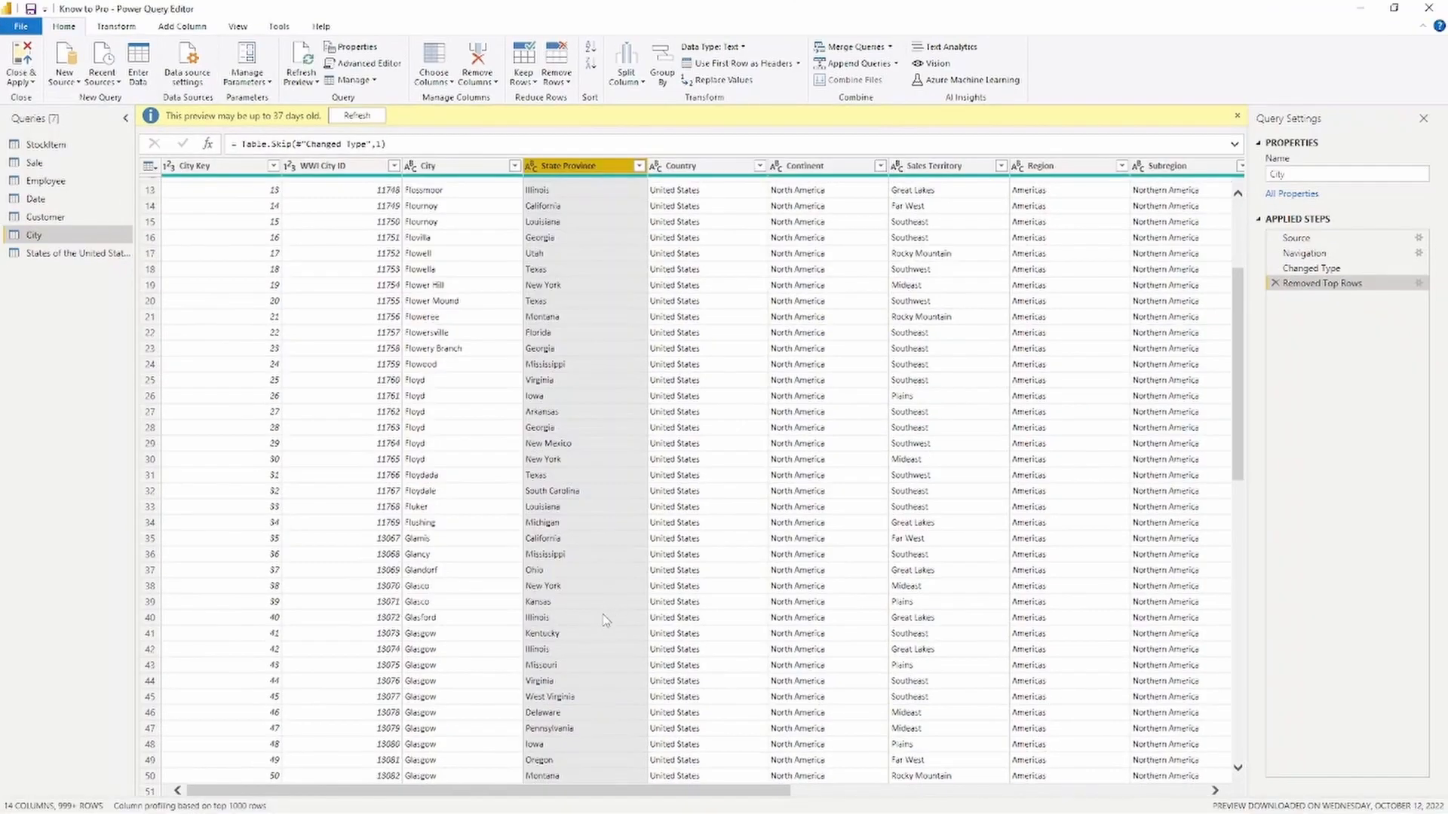
- Load the complete list of State Province filter values, check the state names for irregular spellings, and cancel the filter
left_click(639, 167)
left_click(609, 594)
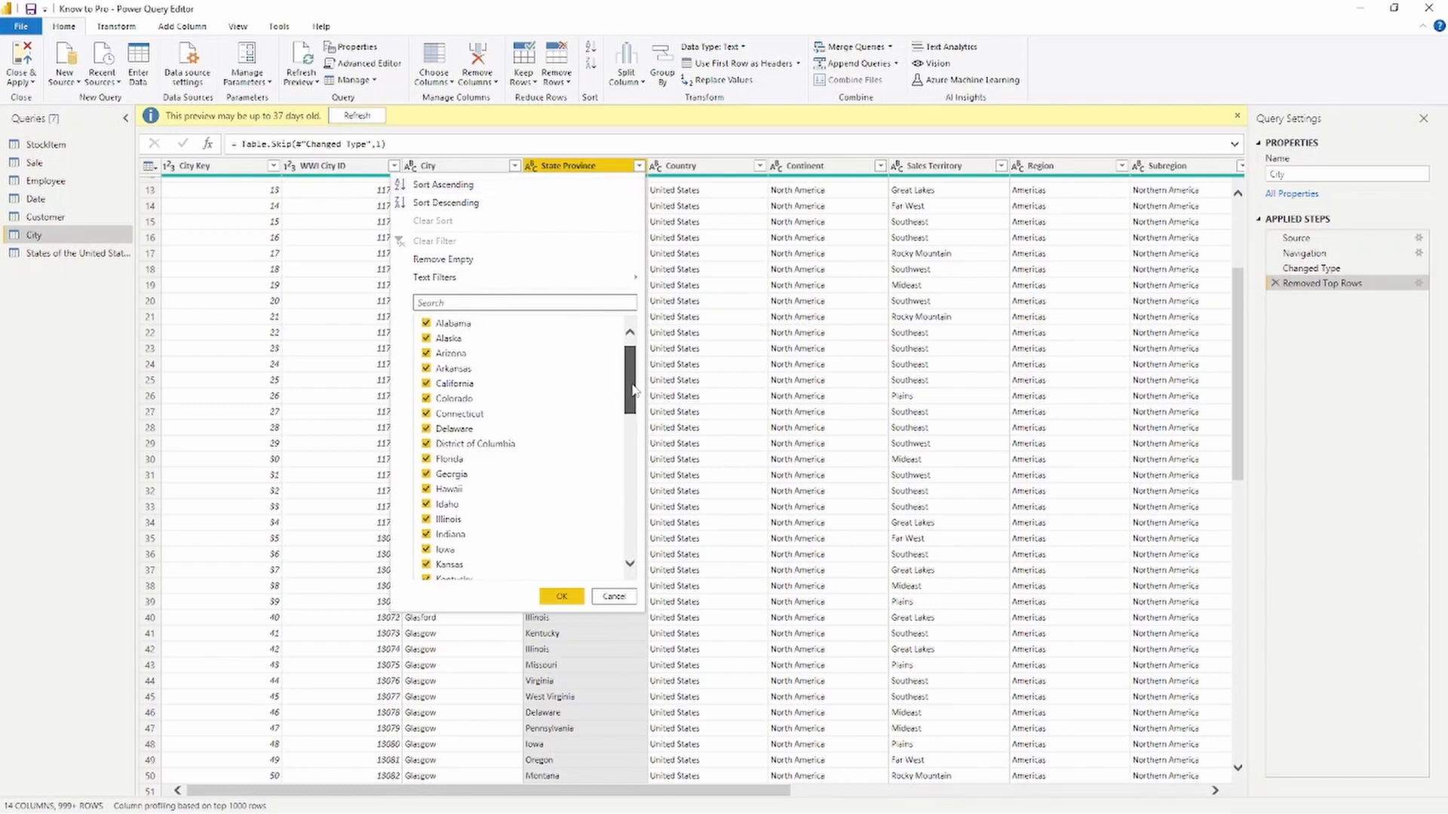
left_click_drag(634, 391, 638, 554)
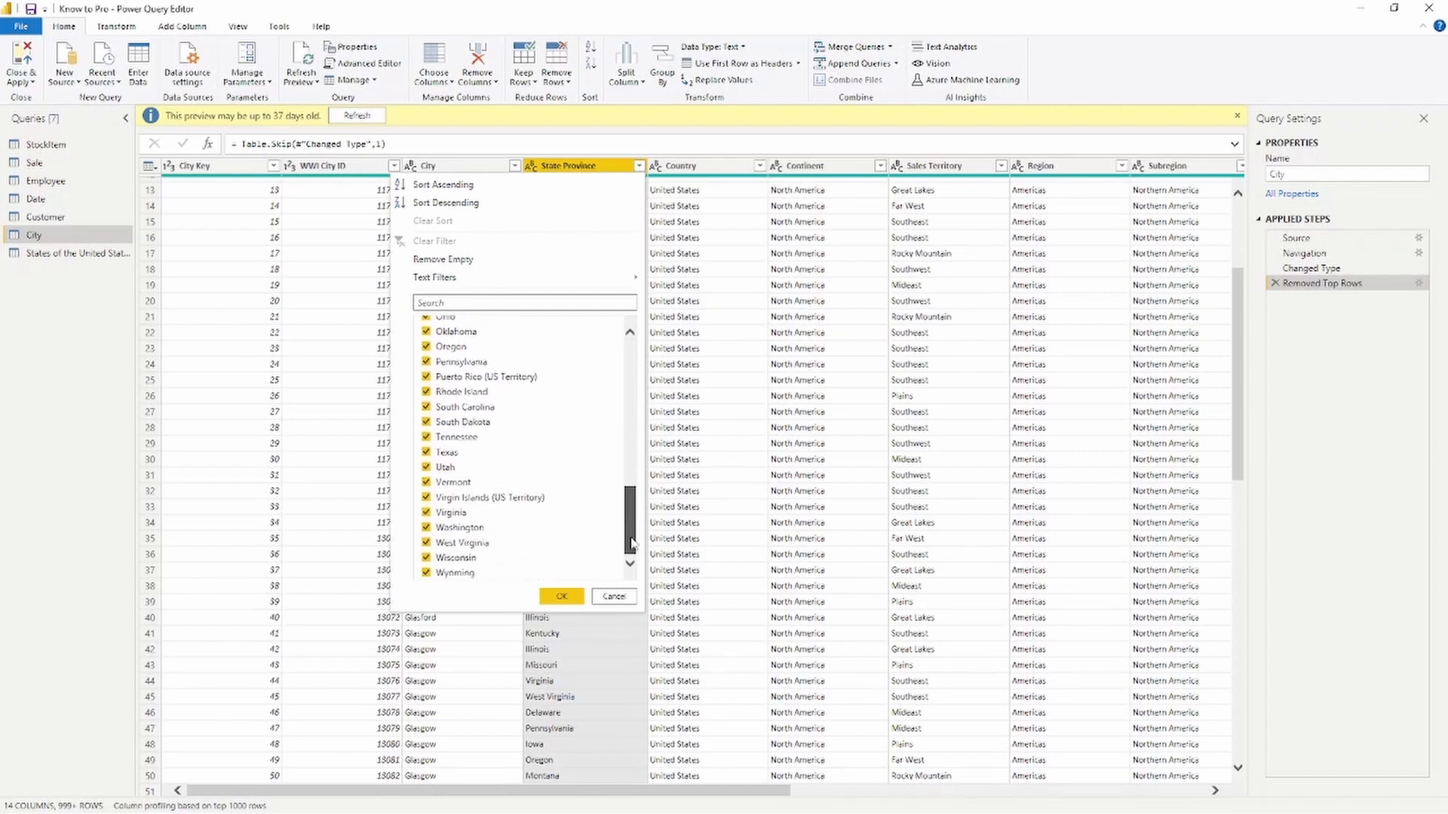
scroll(614, 451, "up", 7)
scroll(615, 451, "up", 1)
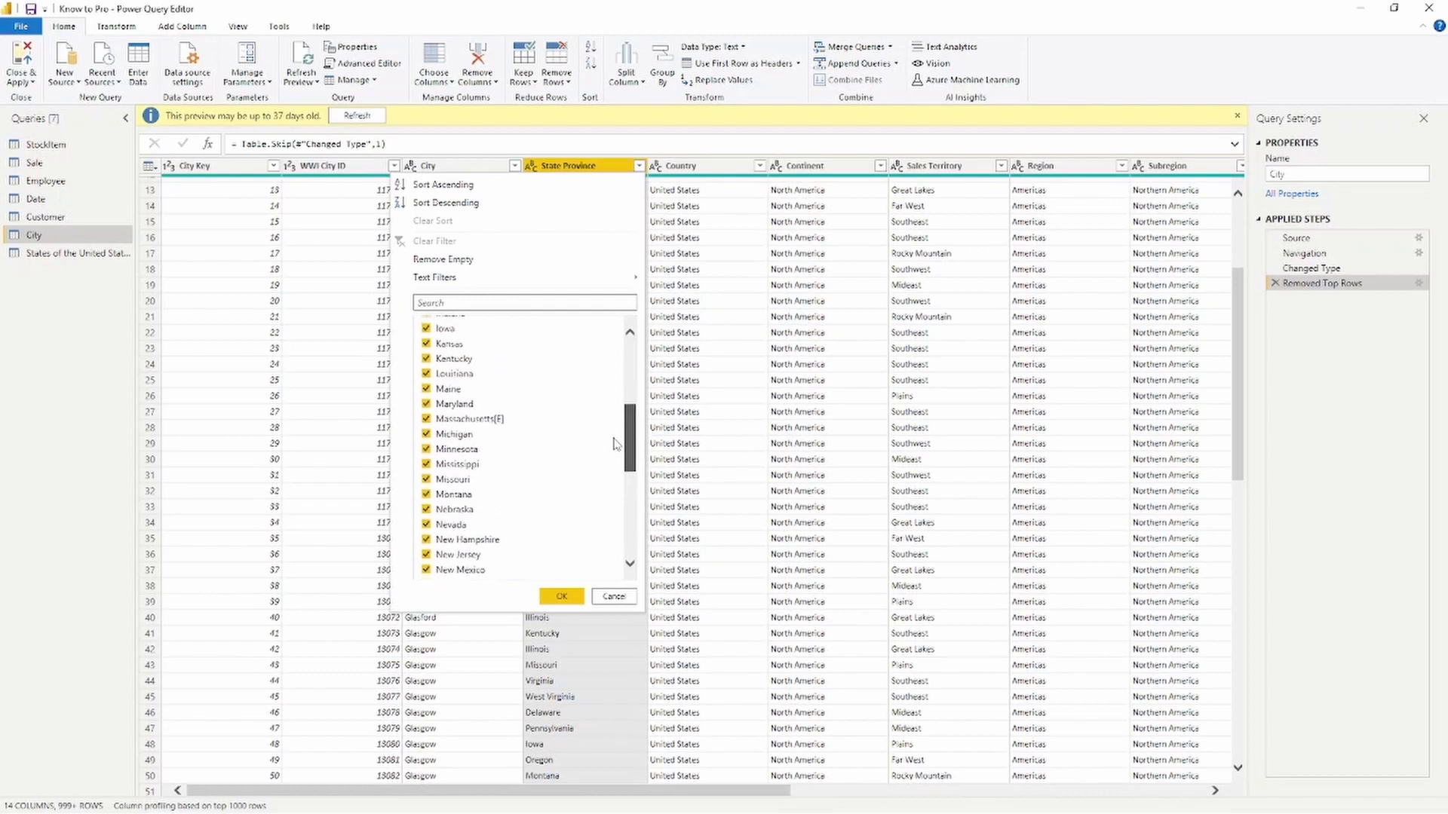
left_click(494, 455)
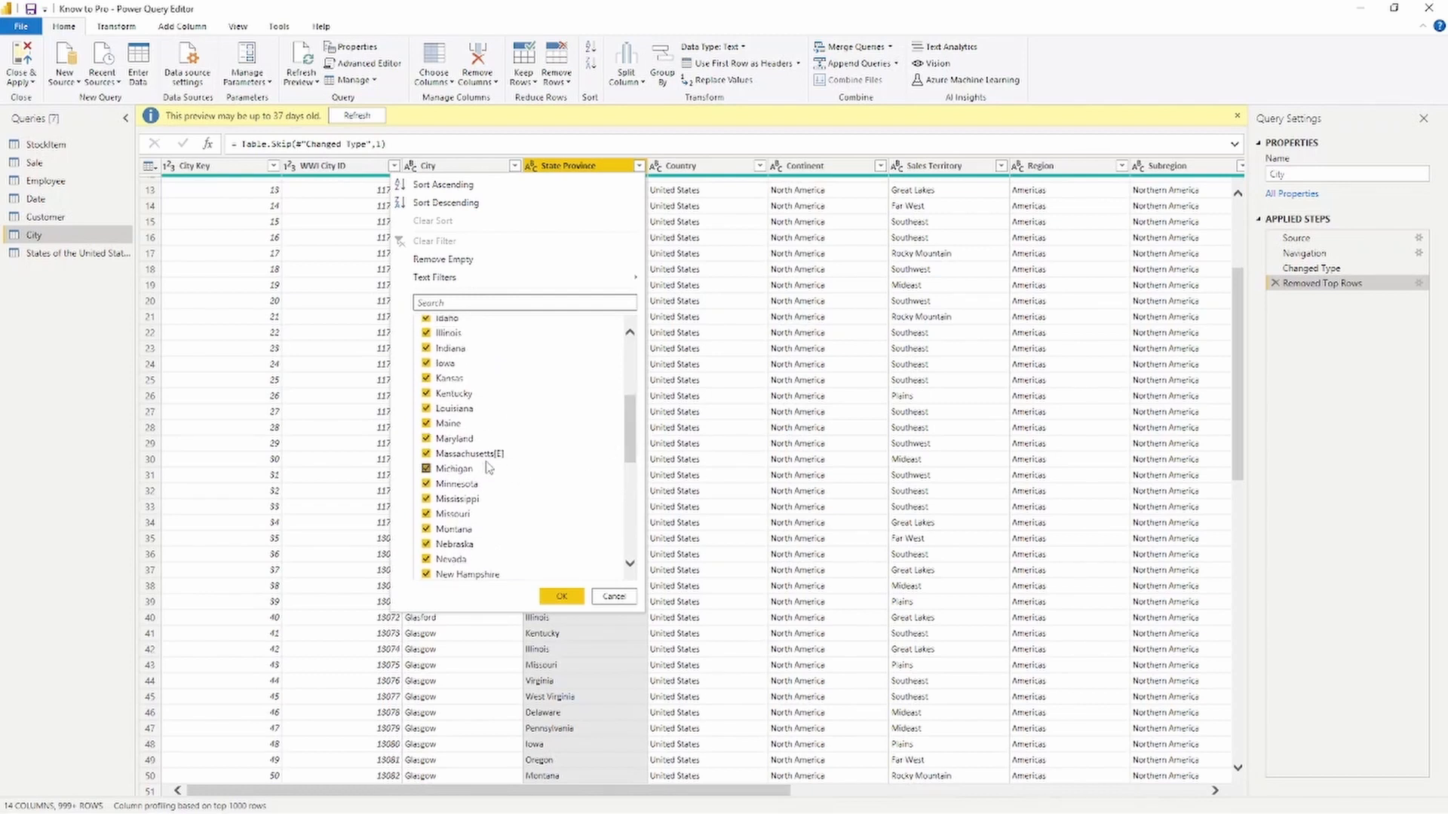
left_click(615, 597)
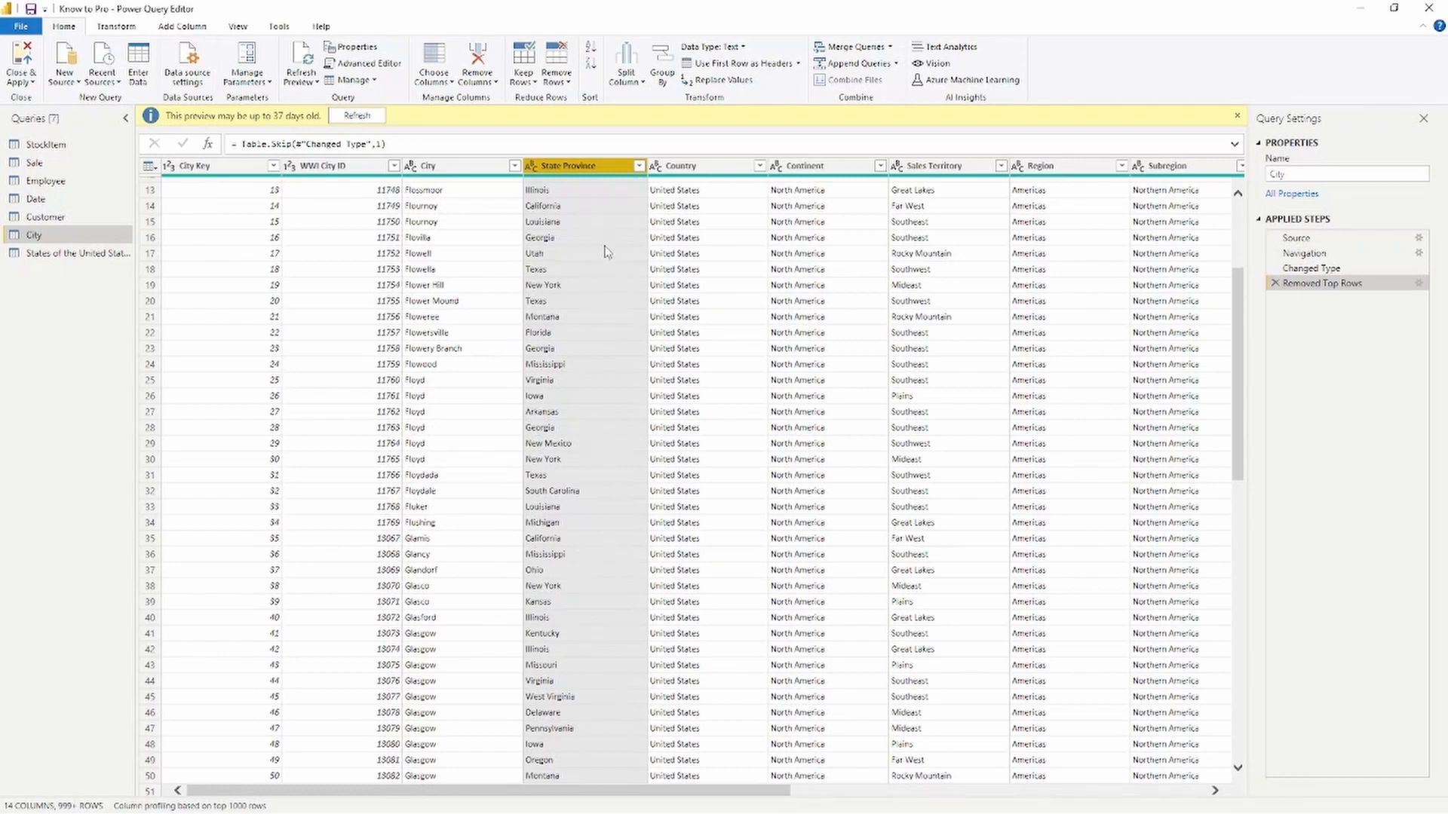
- Replace the value Massachusetts[E] with Massachusetts in the City query's State Province column
scroll(585, 266, "up", 4)
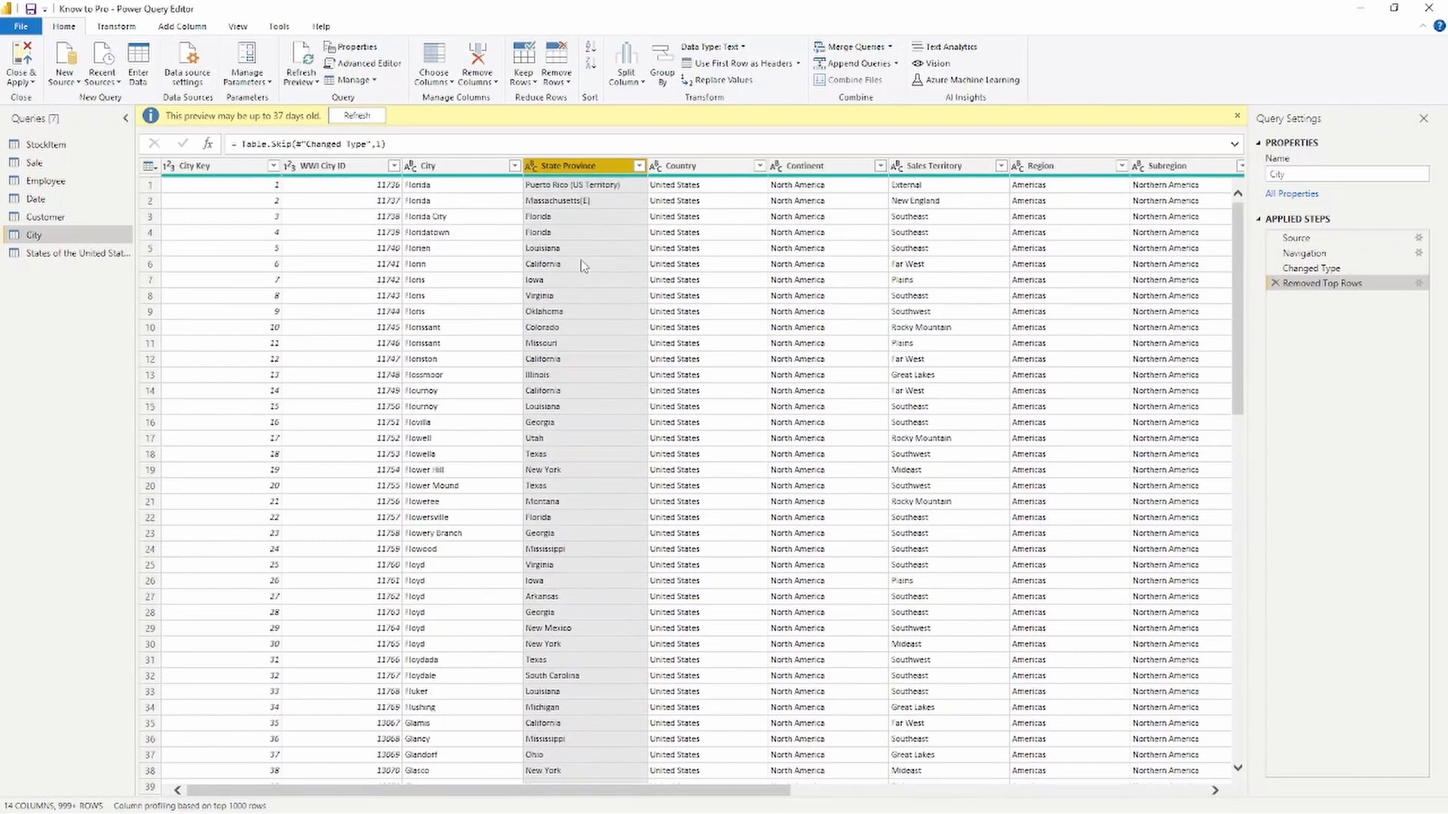
left_click(614, 202)
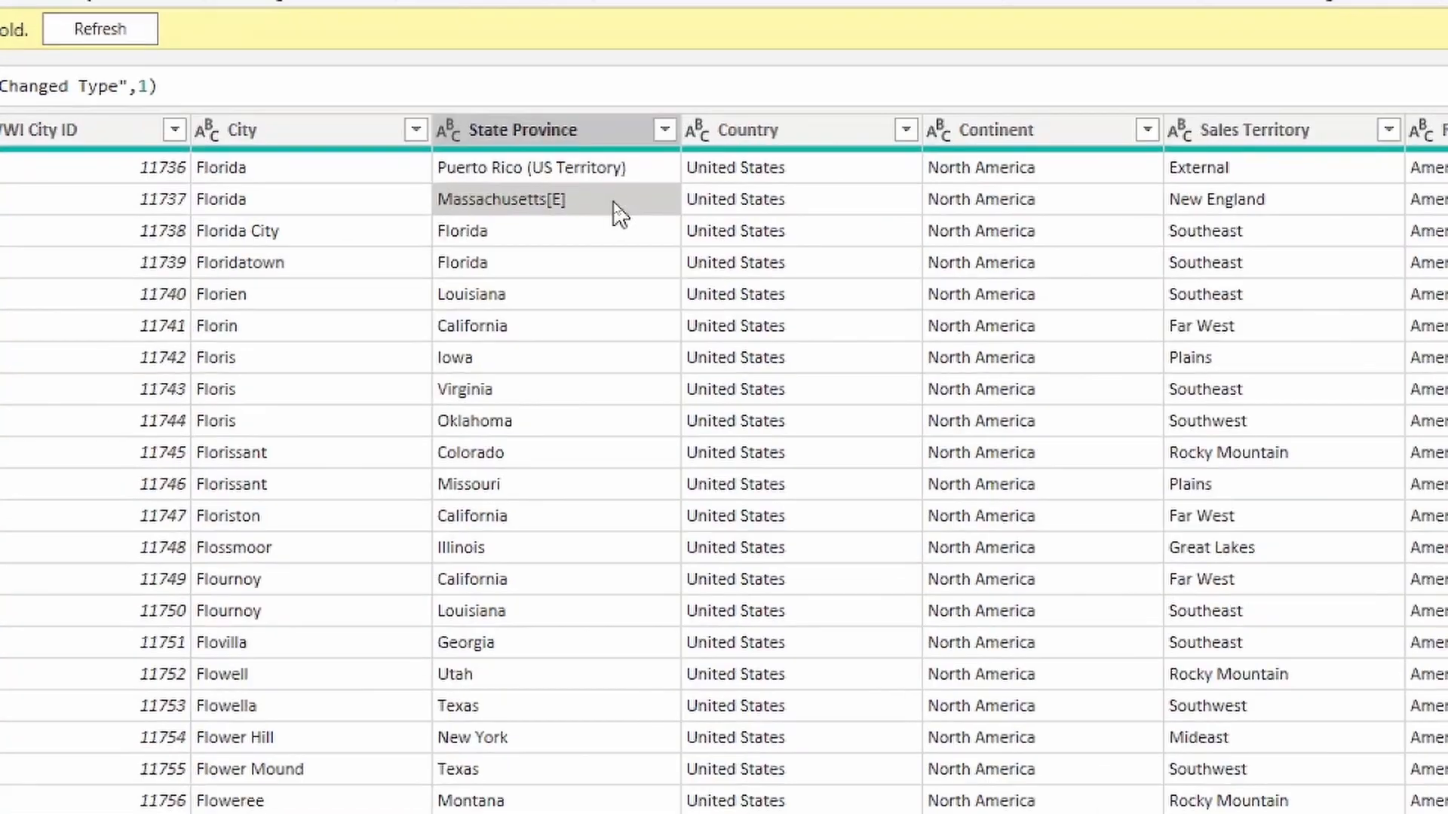
right_click(614, 203)
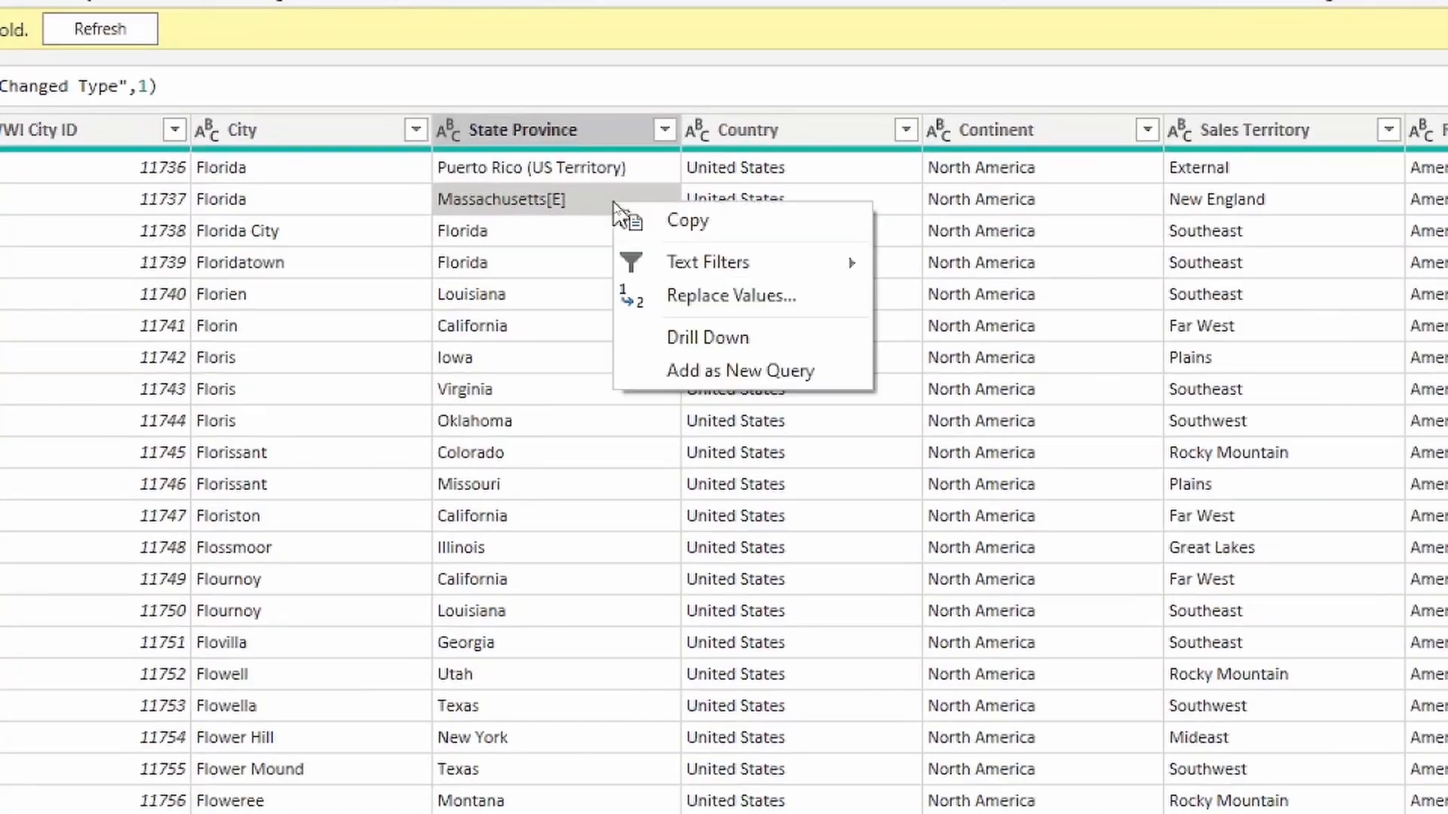
left_click(700, 292)
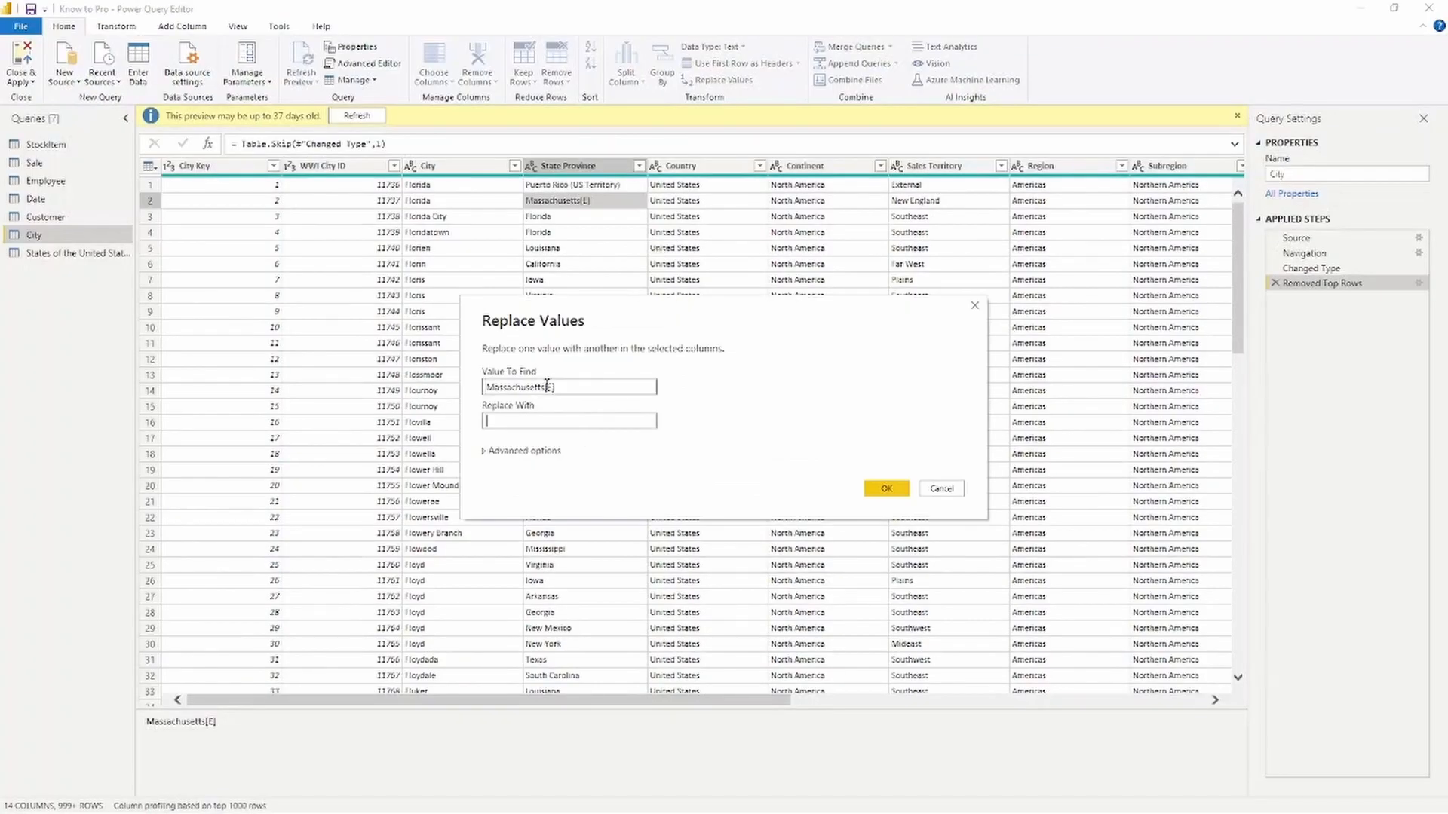
left_click_drag(545, 387, 481, 392)
key("ctrl+c")
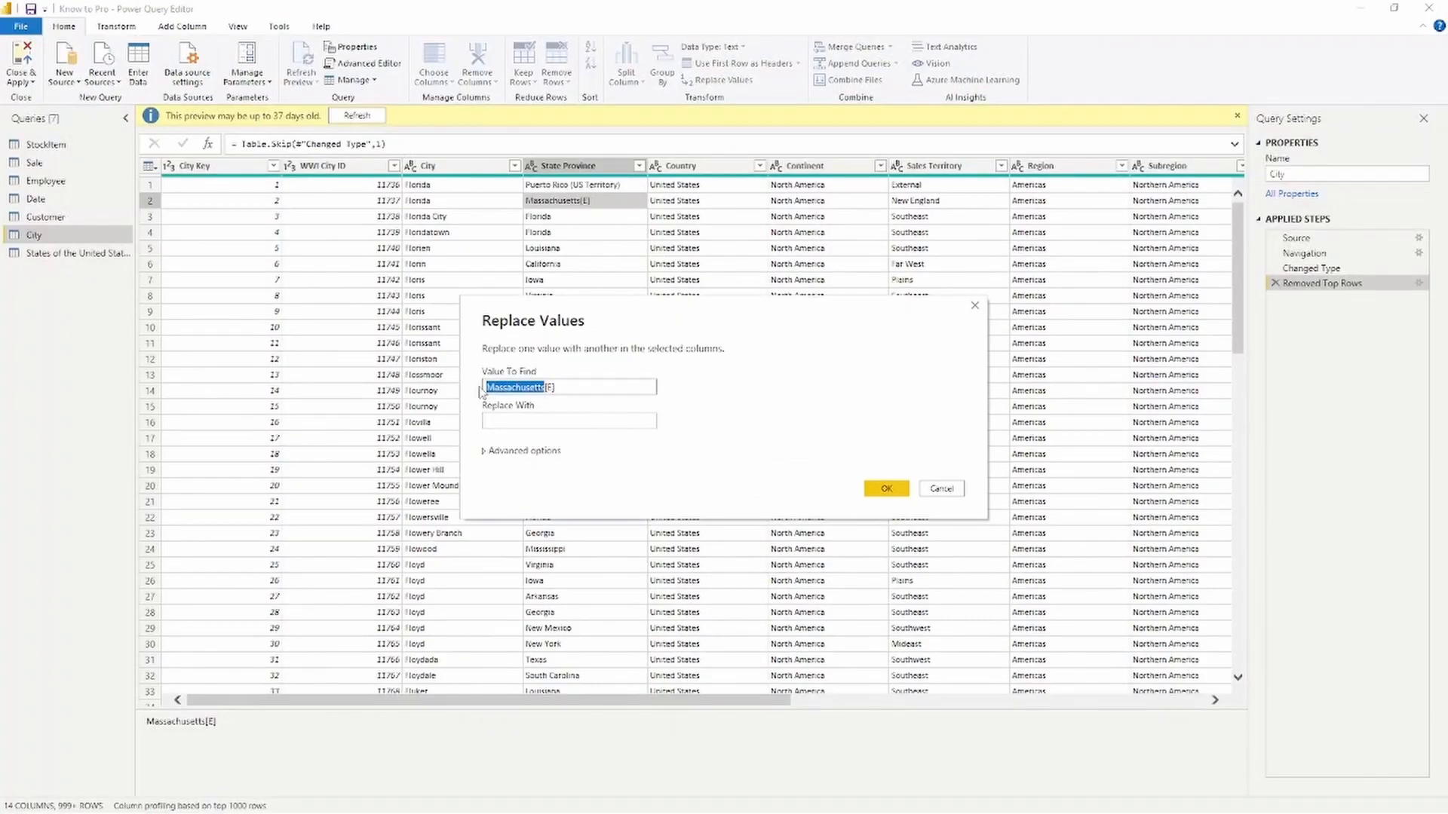
left_click(516, 421)
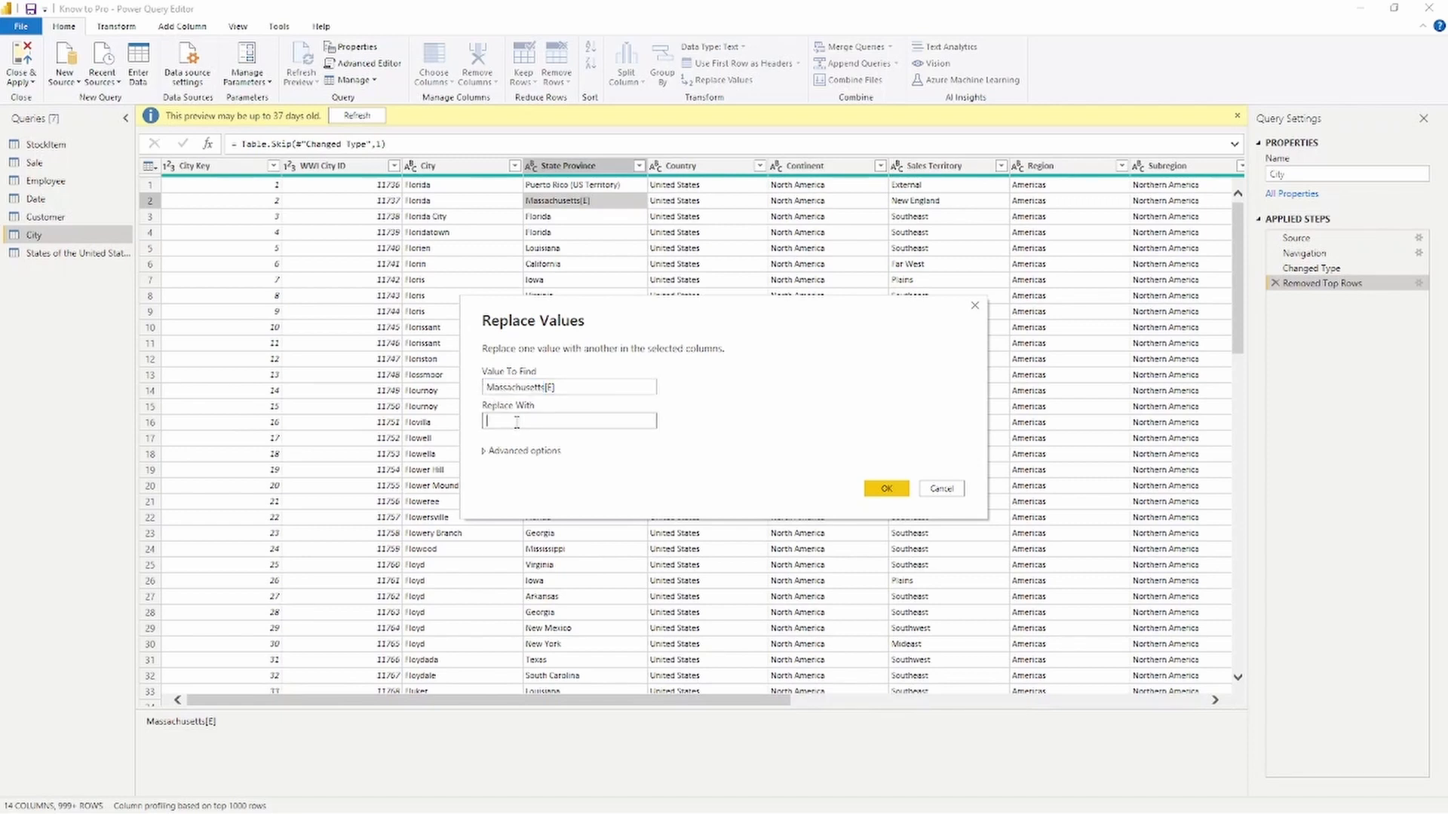
key("ctrl+v")
left_click(886, 490)
left_click(885, 490)
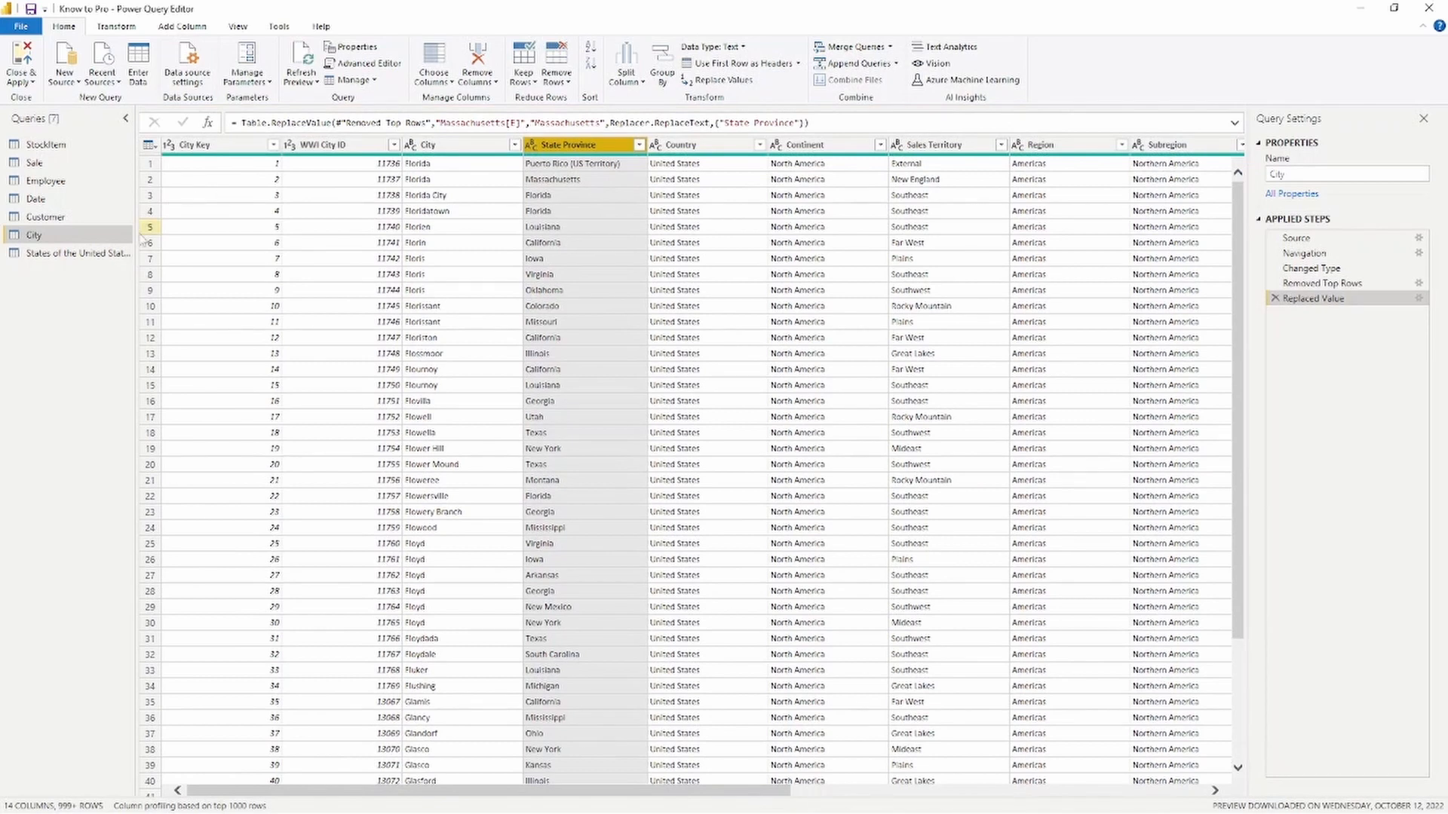
- Apply the Trim transformation to the State Province column of the City query
left_click(87, 256)
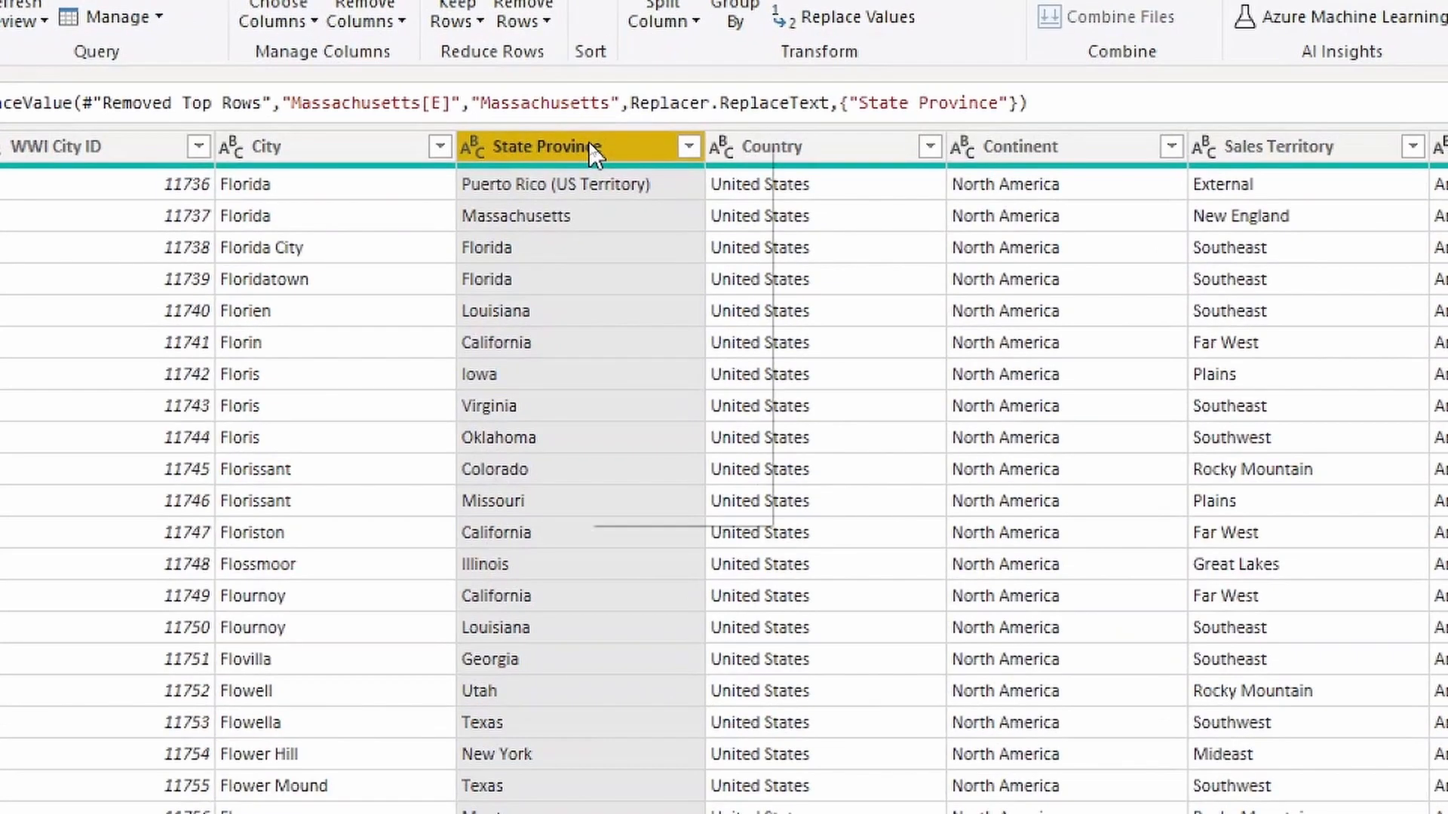
right_click(590, 144)
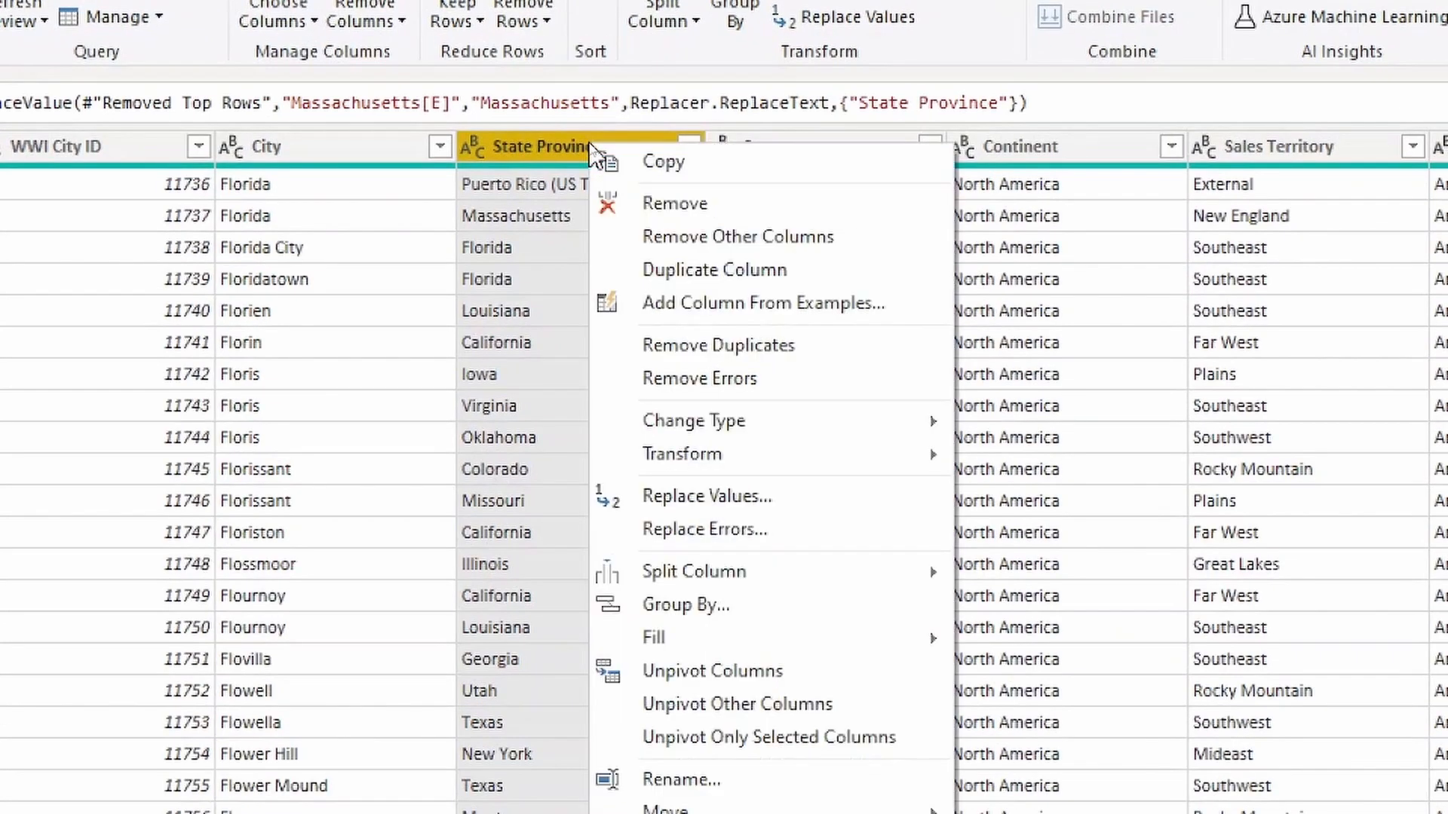
mouse_move(806, 454)
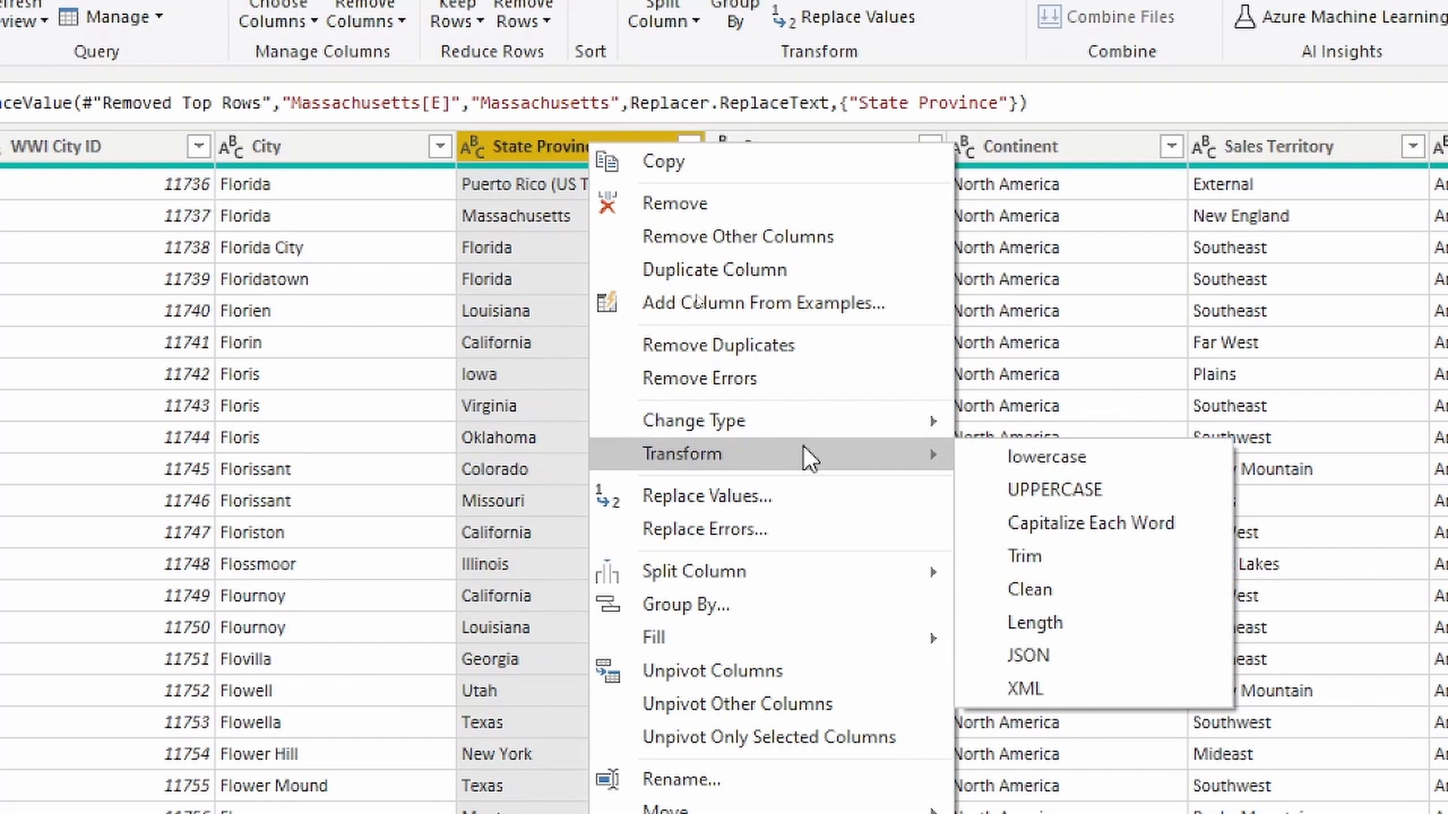
left_click(1116, 558)
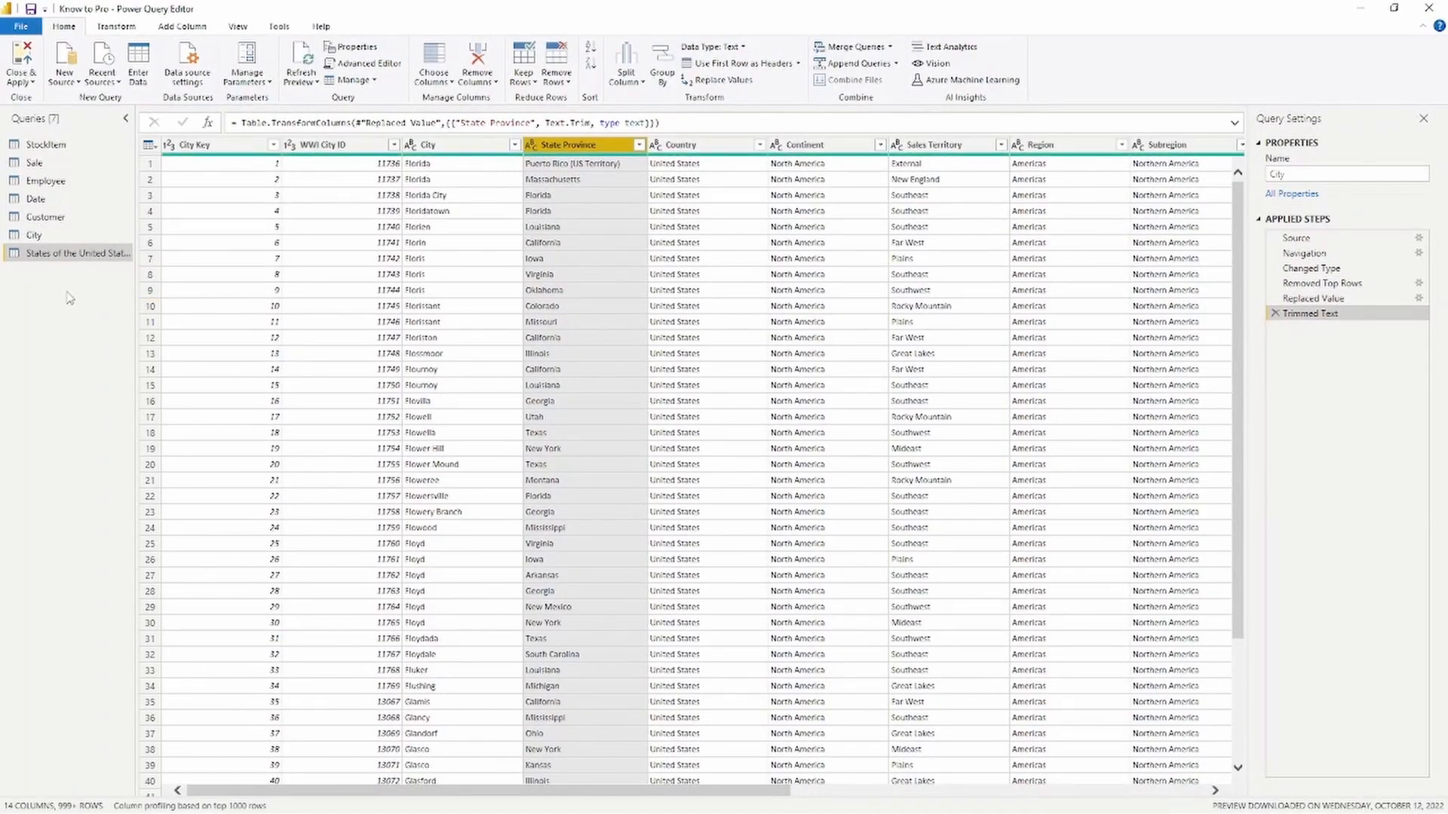
- Open the States of the United States of America query and check the State column for names with irregular endings
left_click(87, 255)
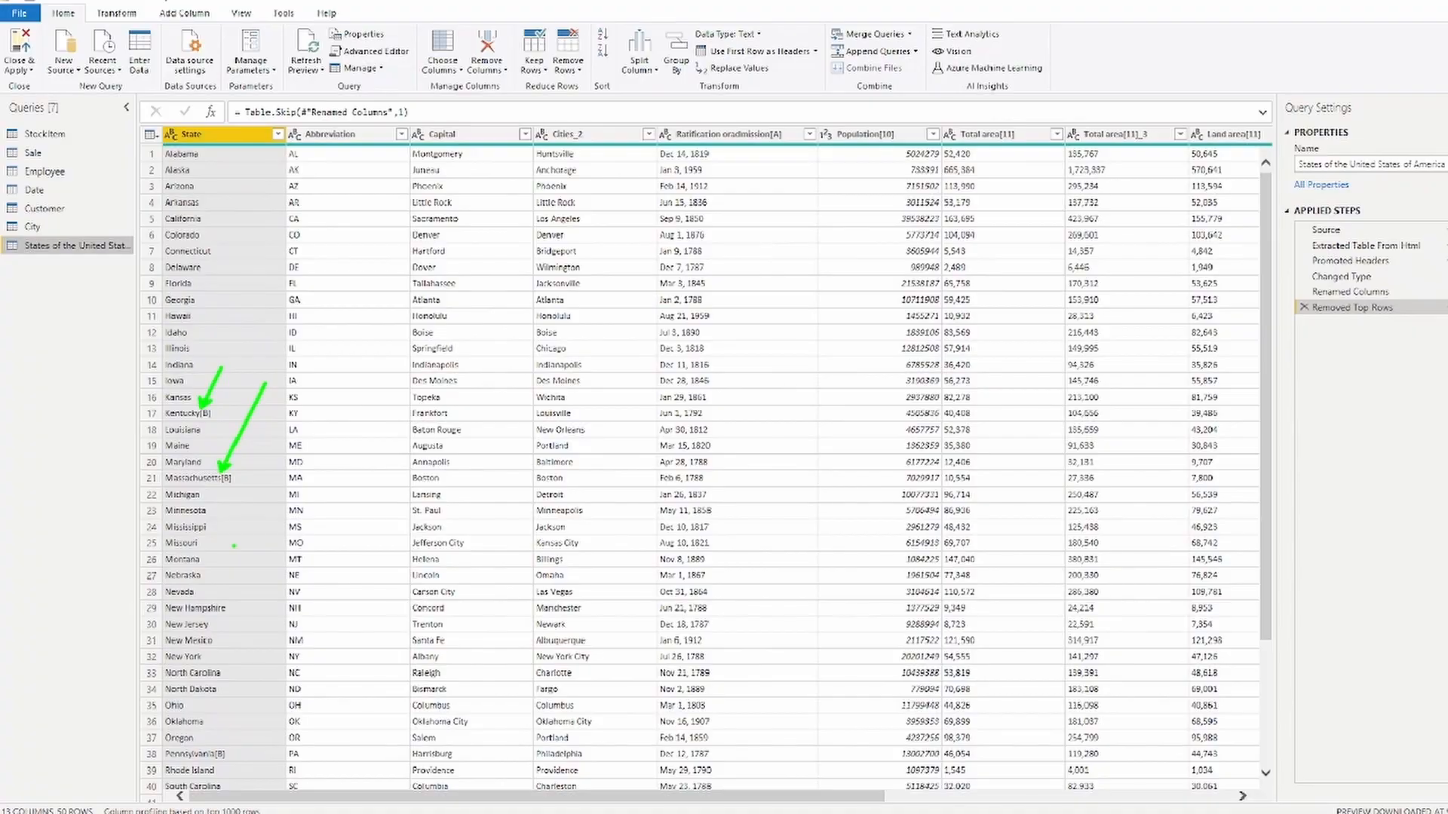
scroll(209, 477, "down", 3)
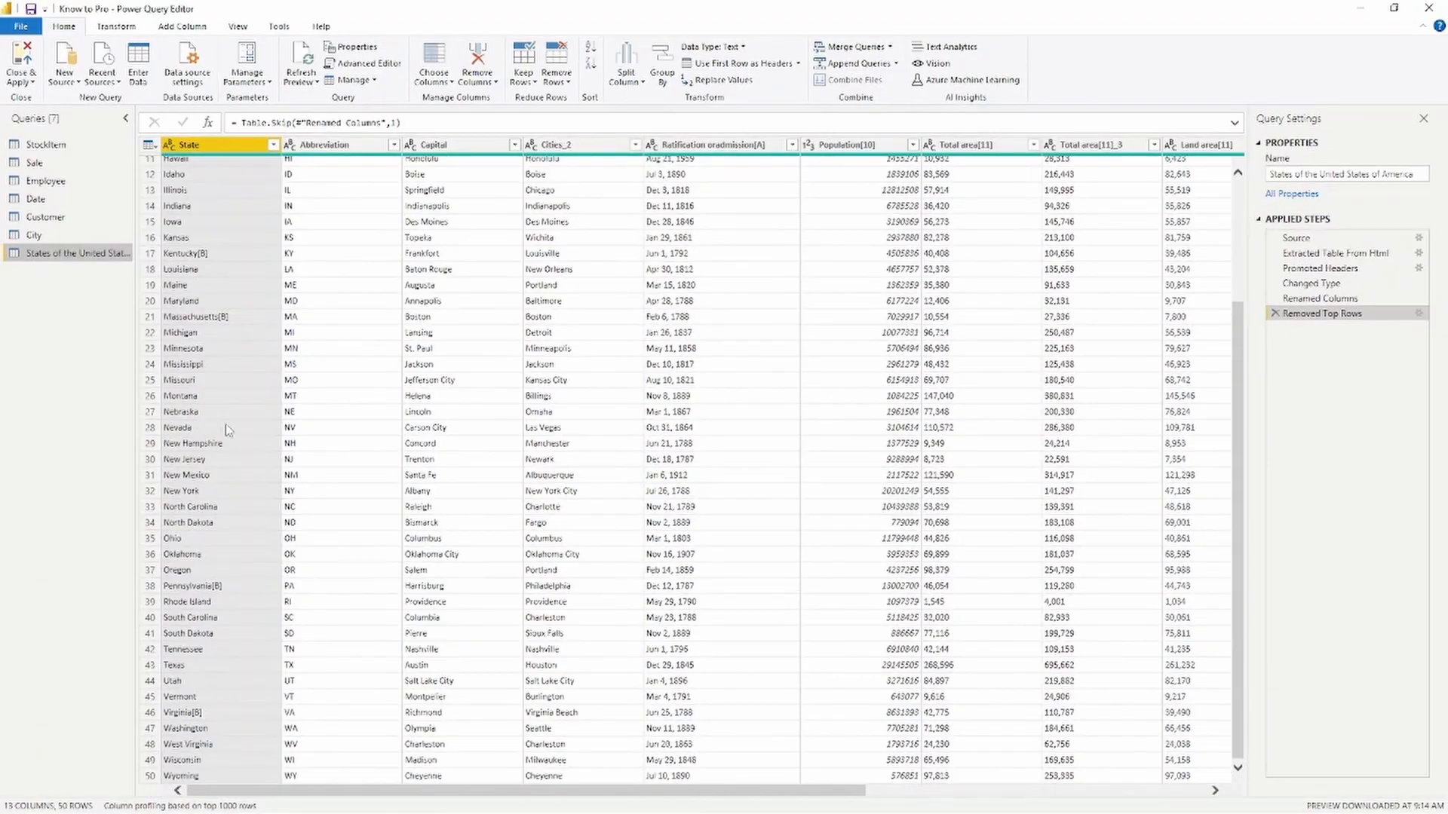
scroll(205, 424, "up", 3)
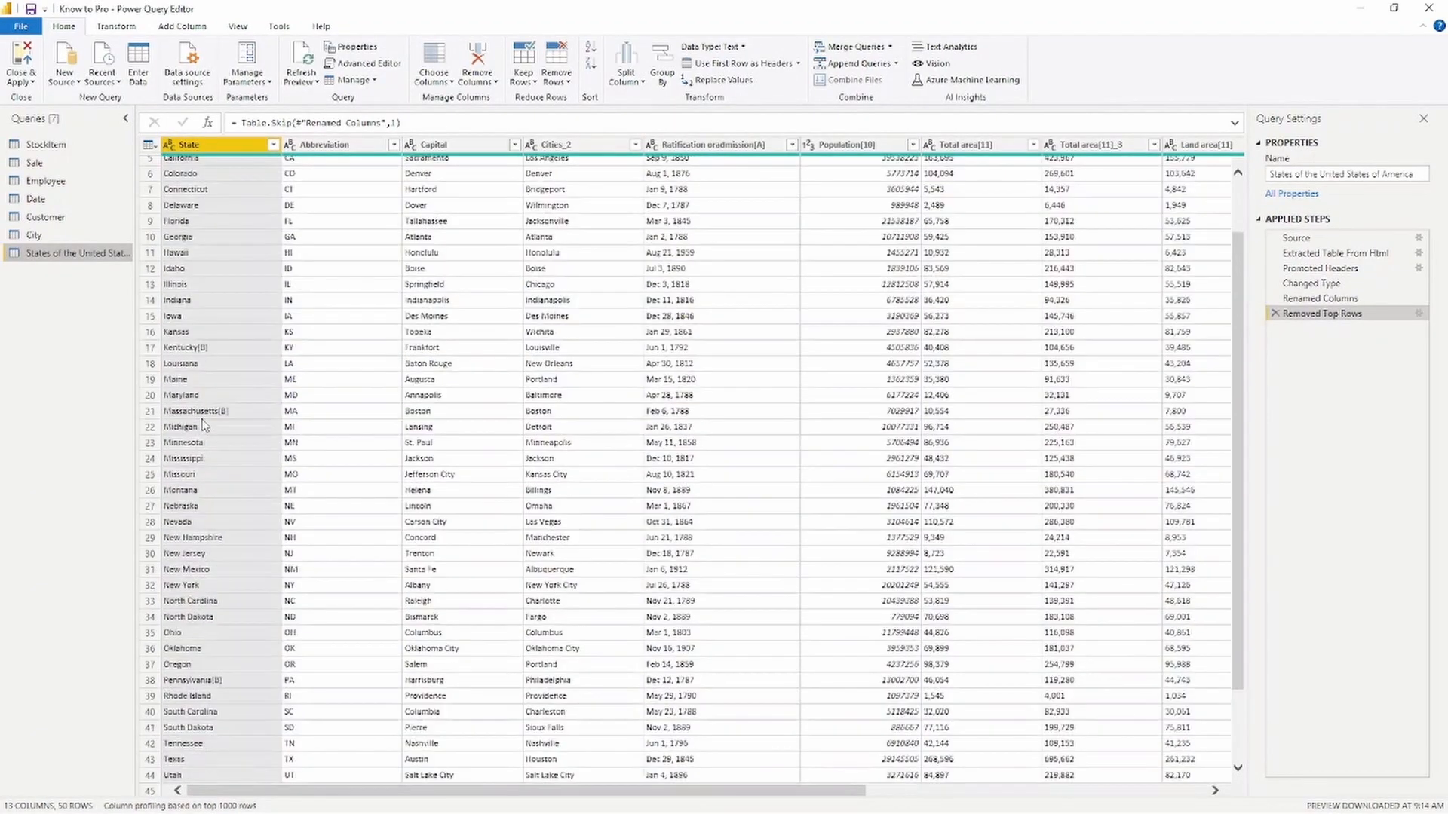
scroll(214, 458, "down", 3)
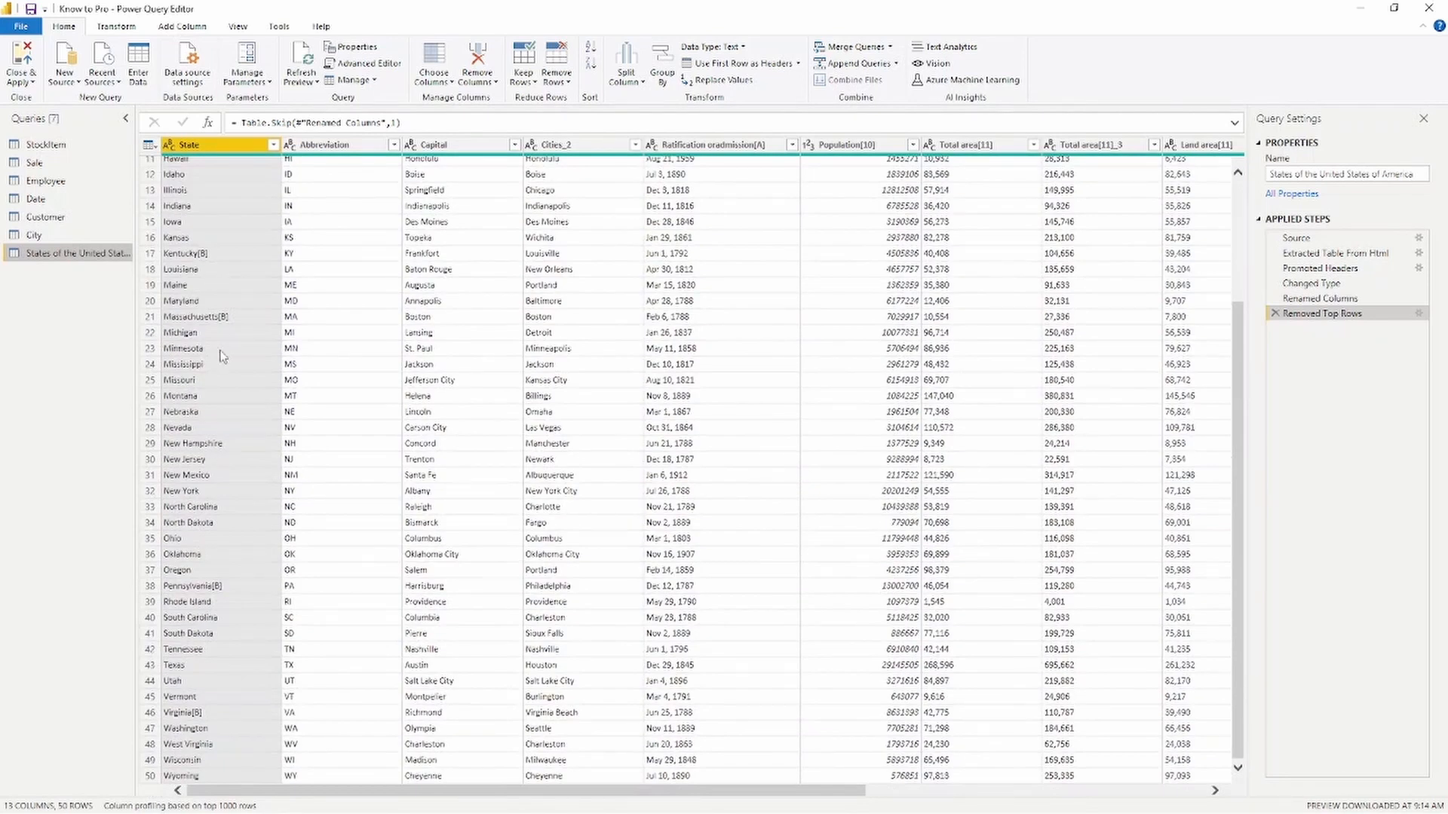
right_click(230, 258)
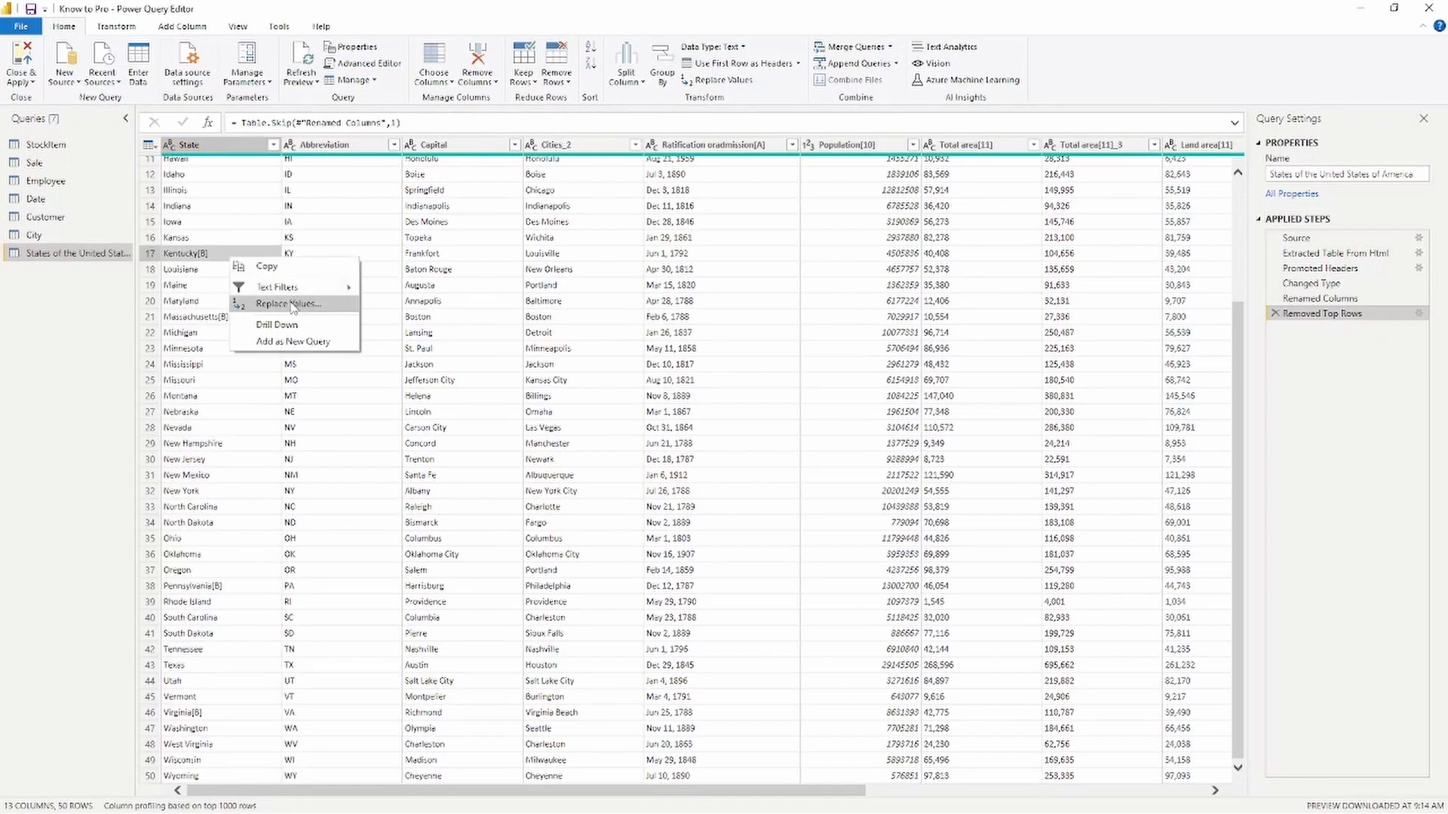
- Split the State column by the custom delimiter [ at the left-most delimiter only
right_click(212, 147)
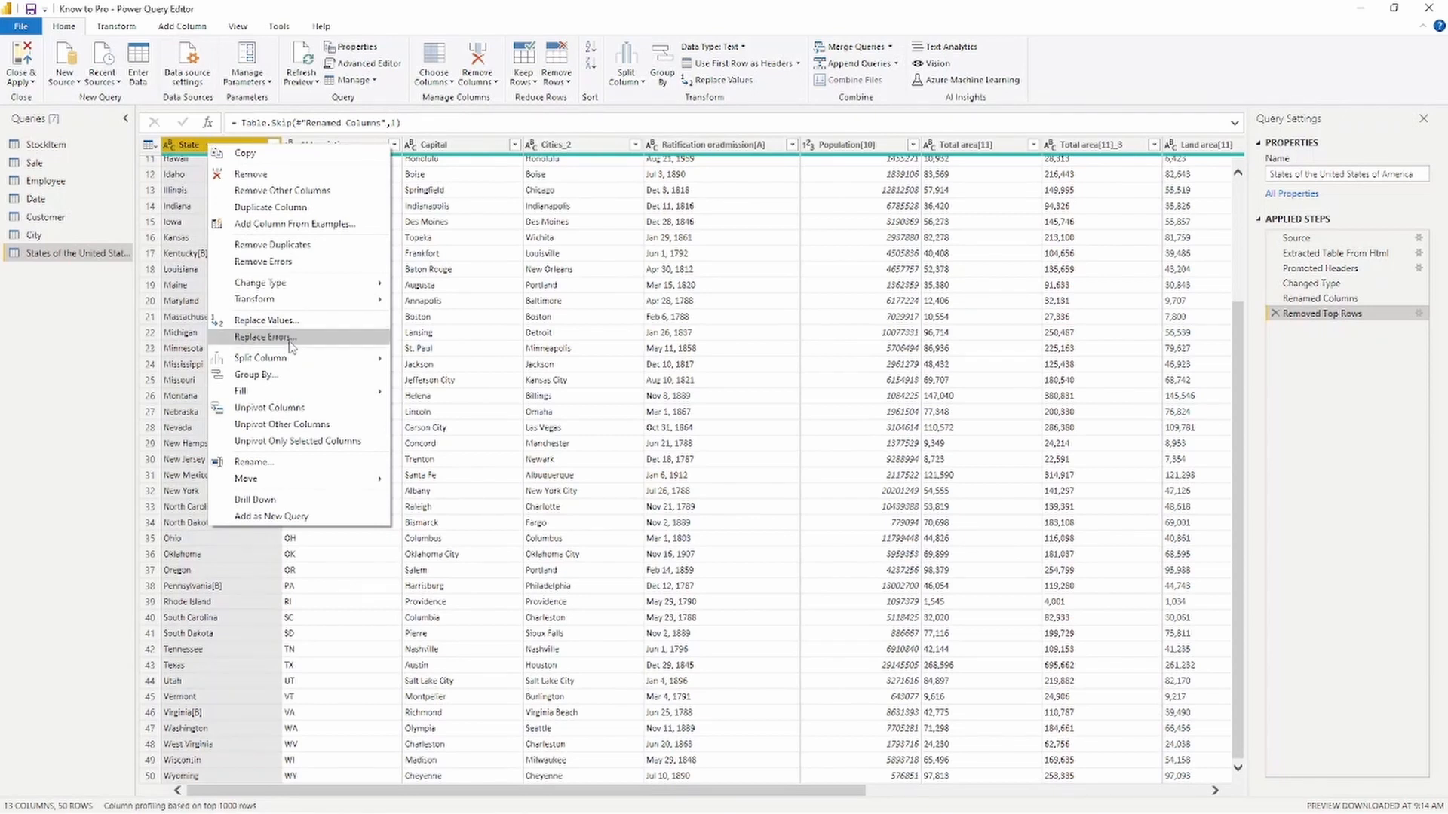
mouse_move(294, 359)
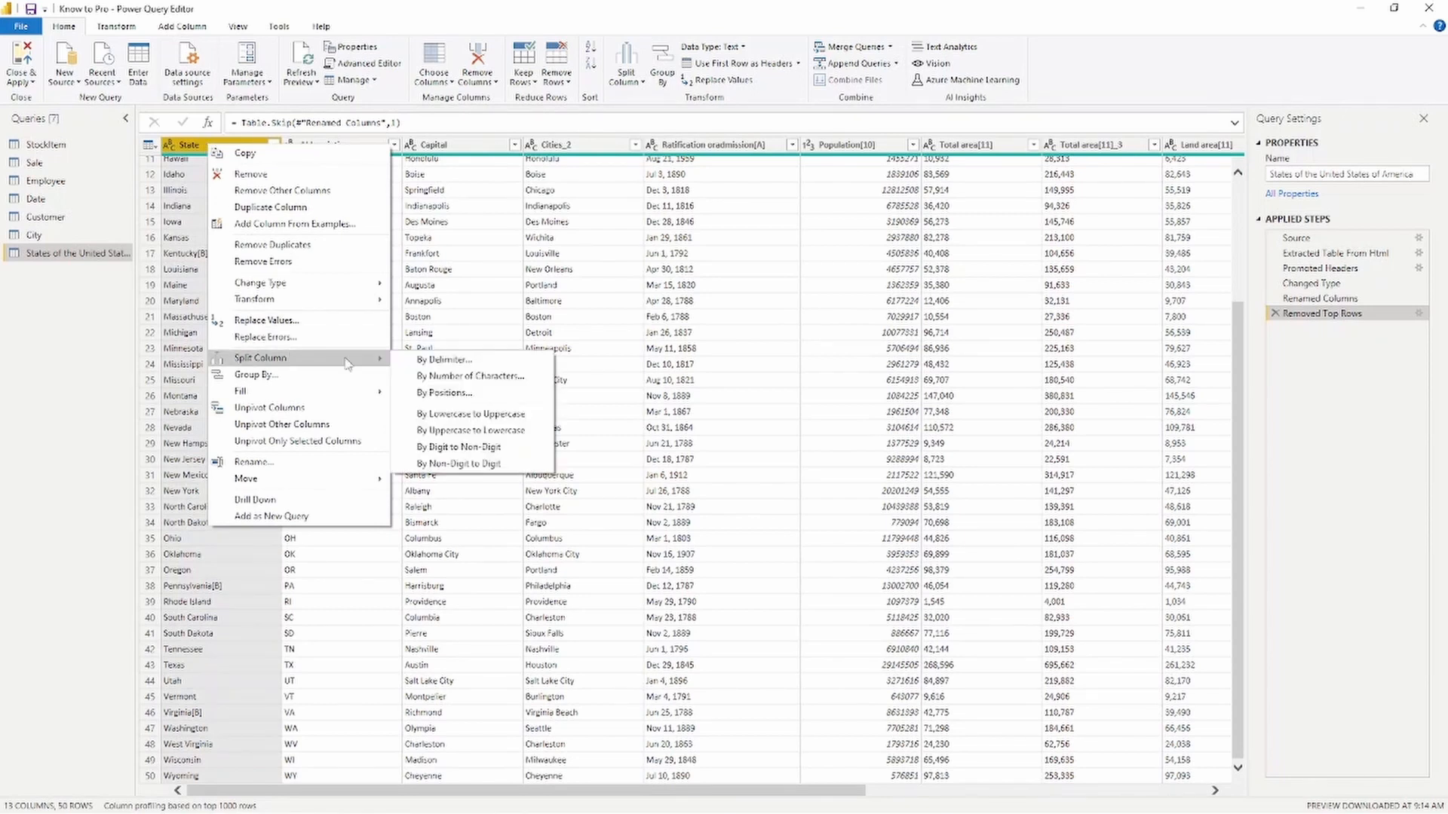
left_click(427, 362)
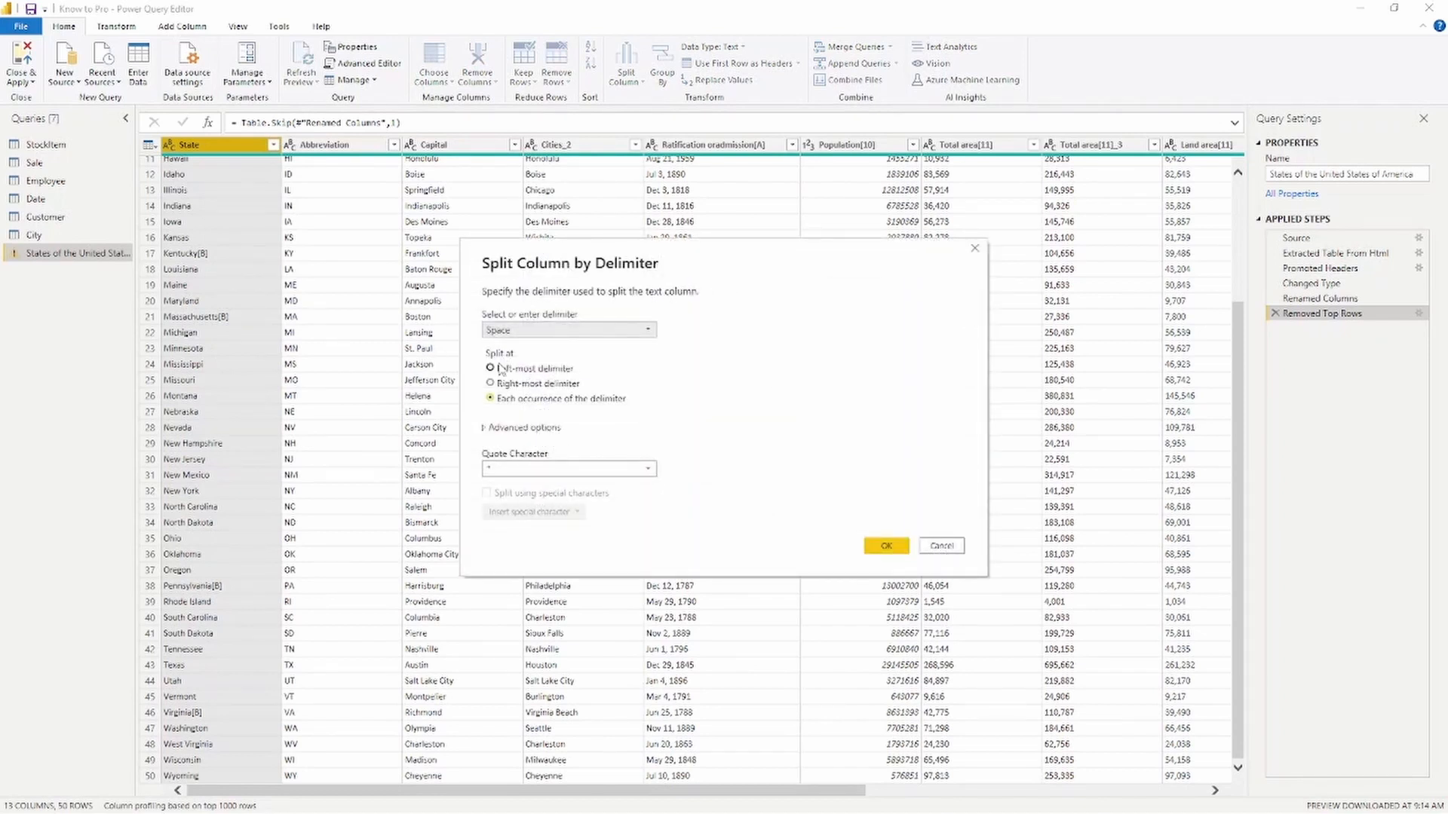
left_click(491, 368)
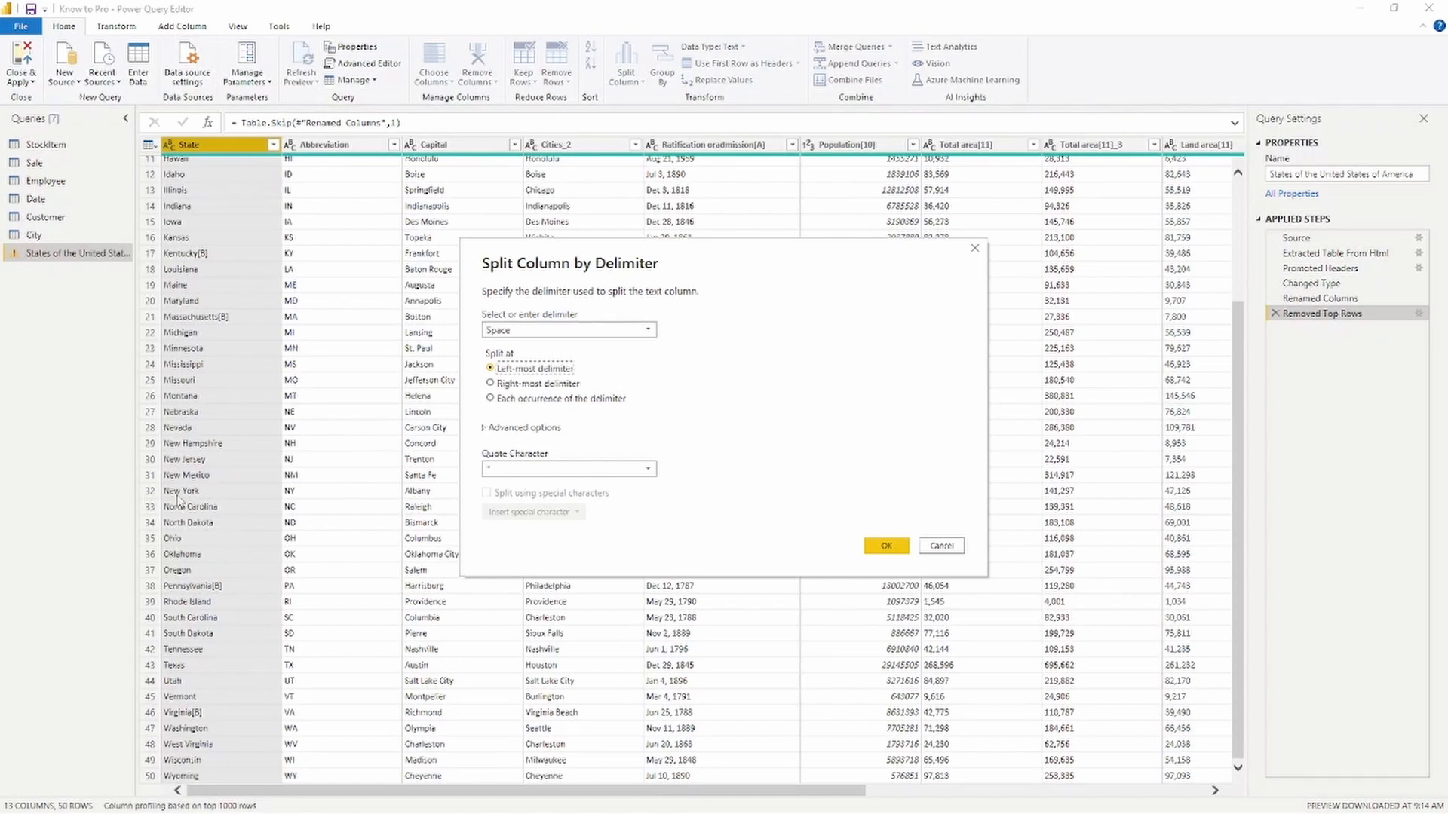
left_click(653, 334)
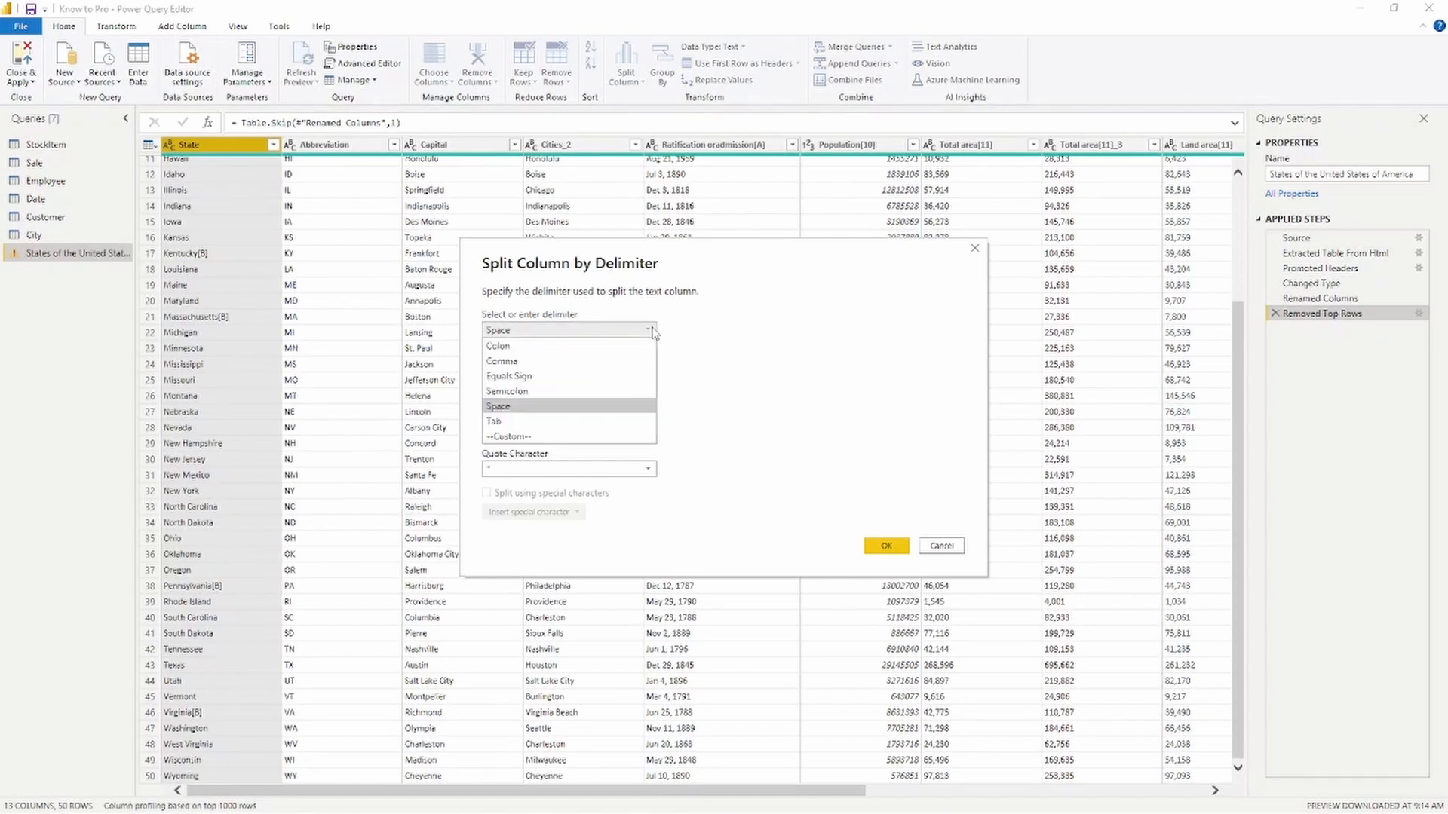
left_click(600, 437)
left_click(534, 349)
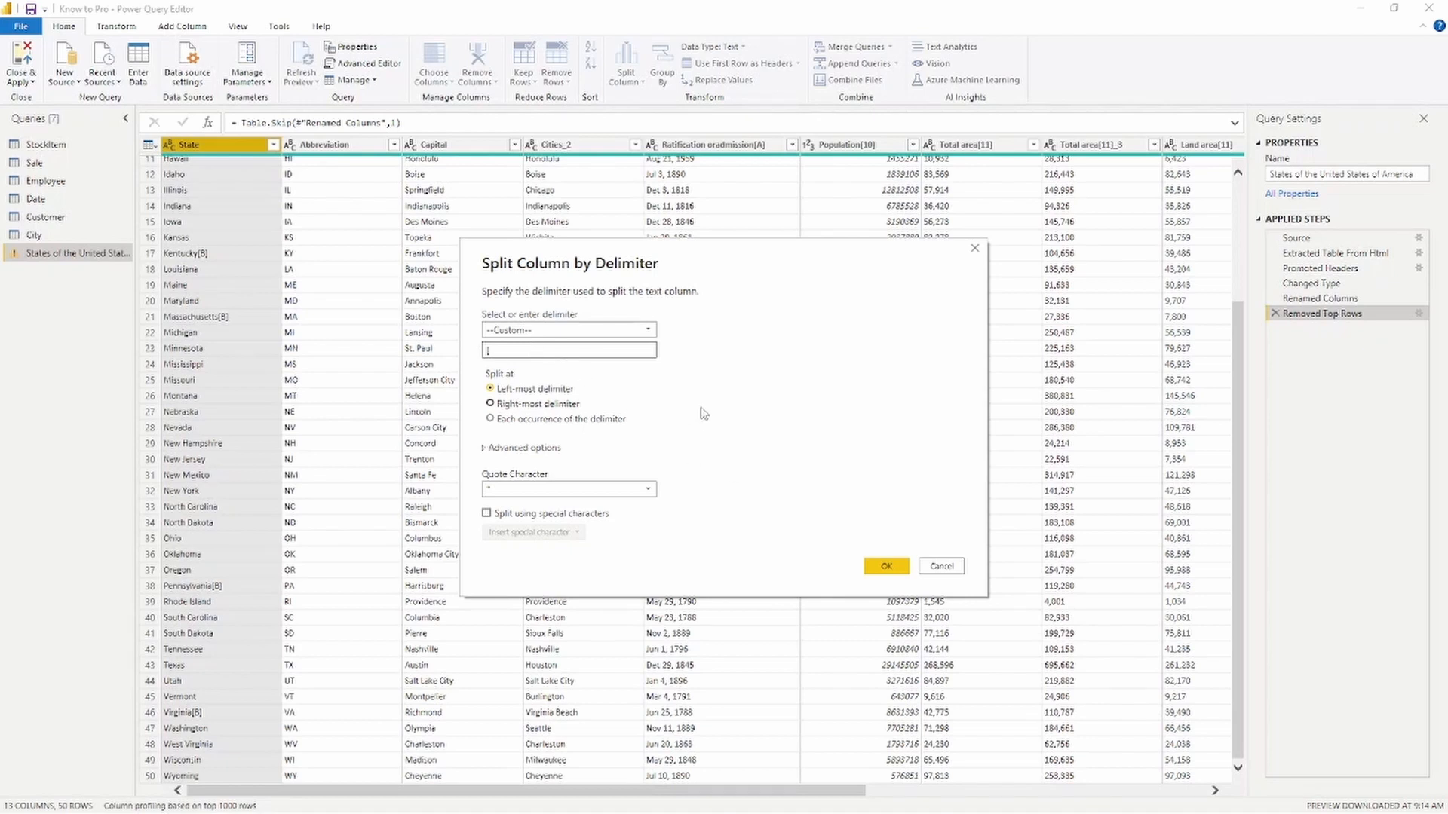
left_click(886, 566)
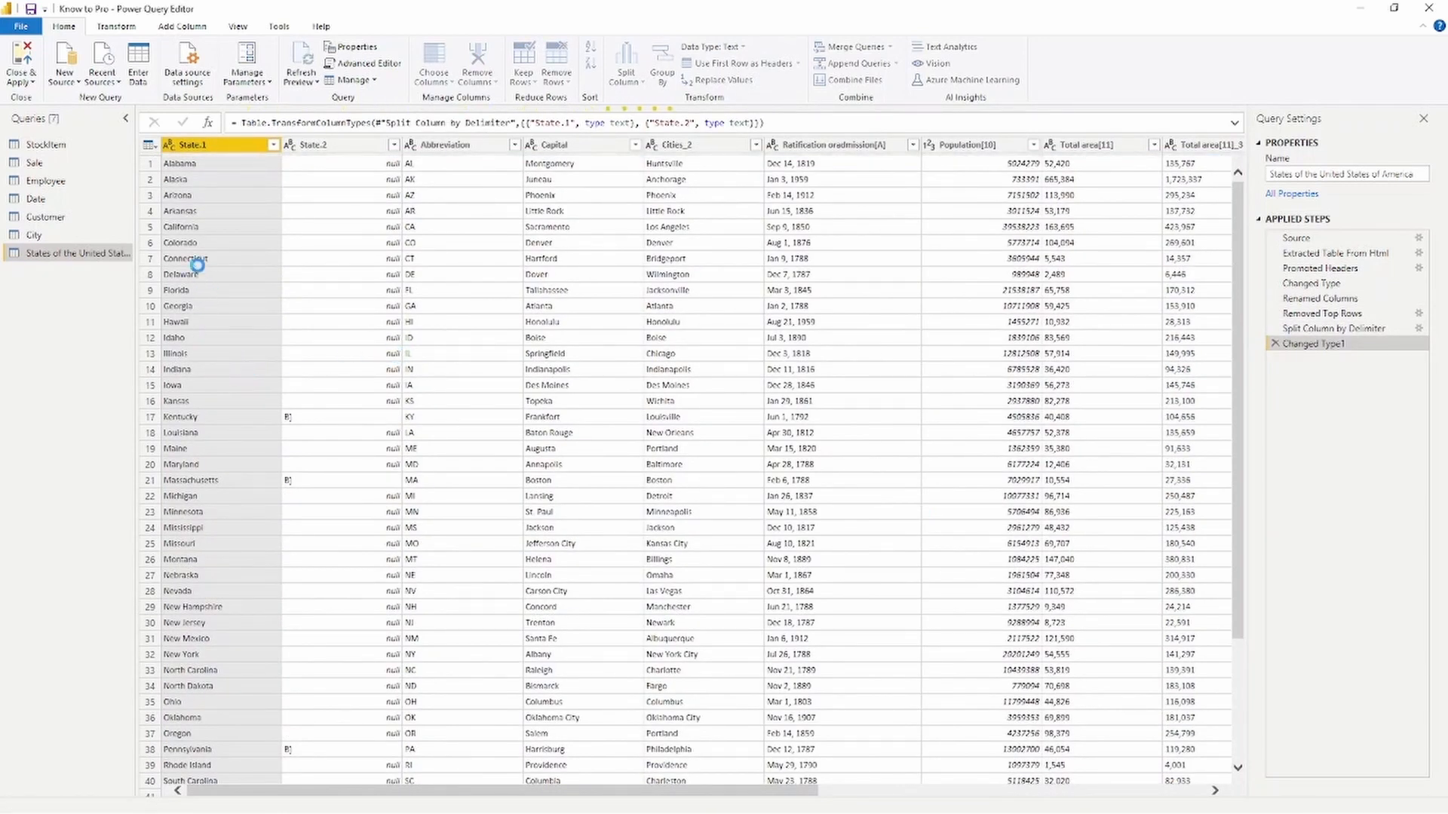
- Check the split state names and delete the leftover State.2 column
scroll(206, 195, "down", 4)
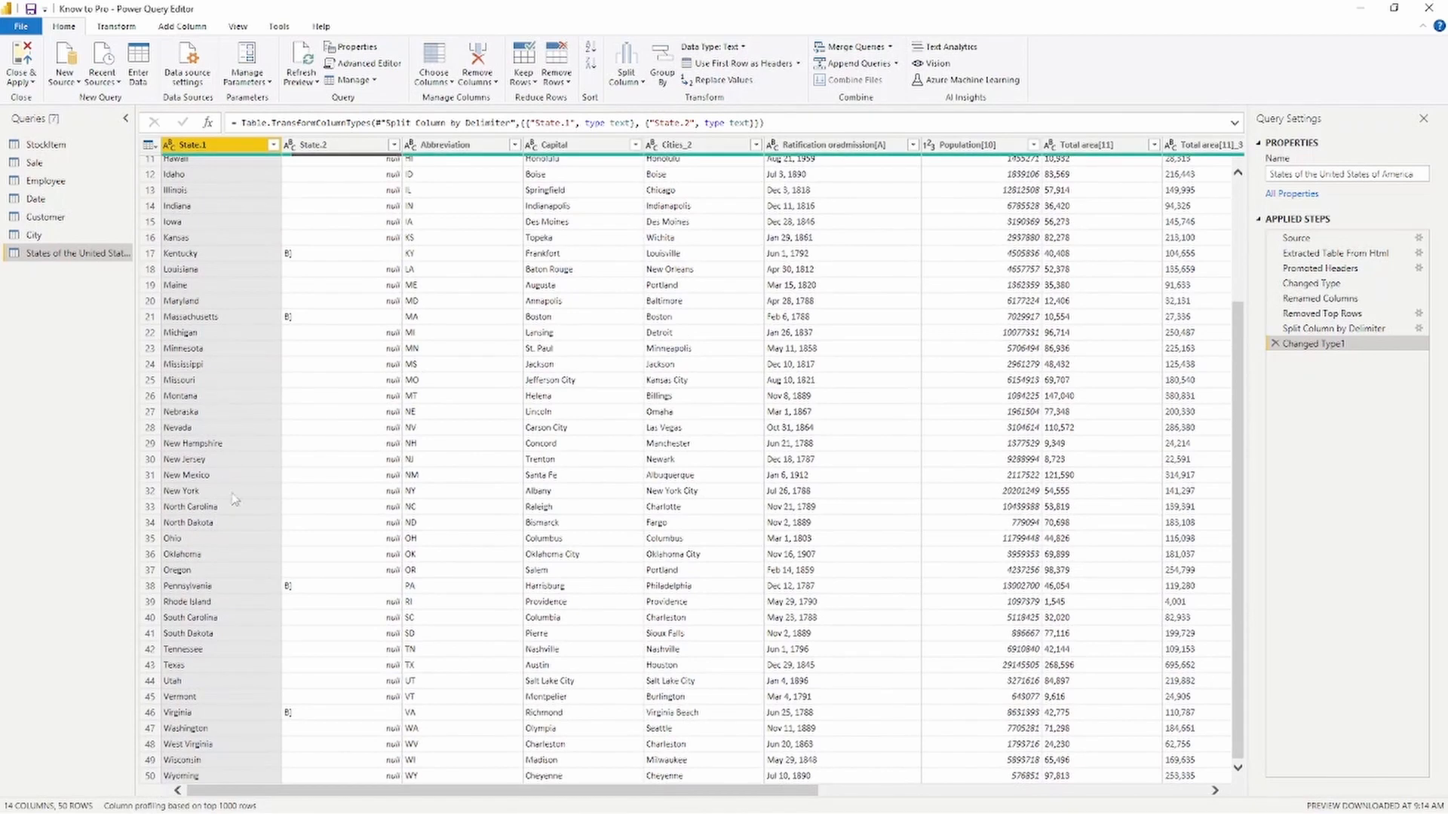
scroll(311, 490, "up", 4)
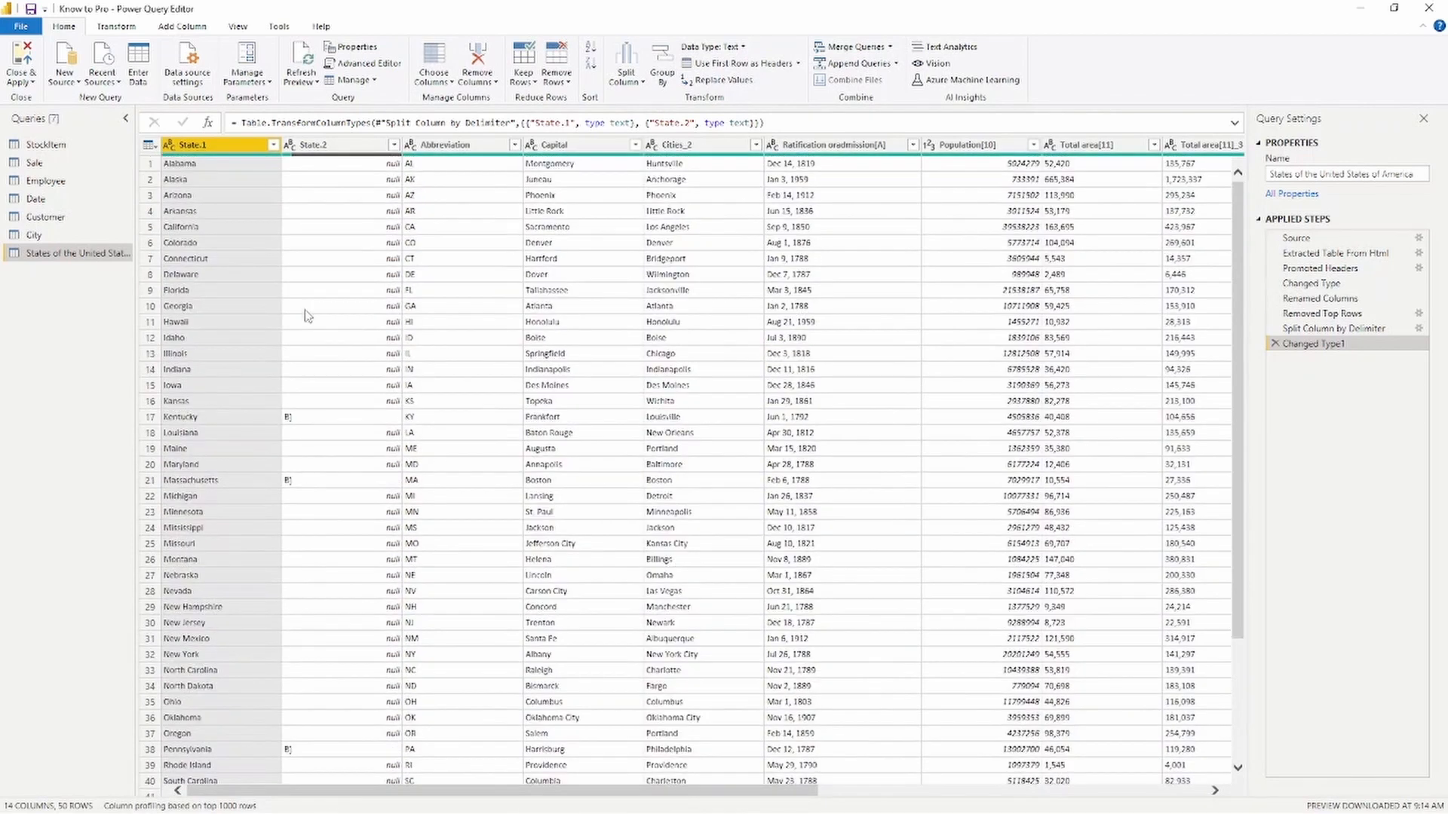
left_click(337, 148)
key("Delete")
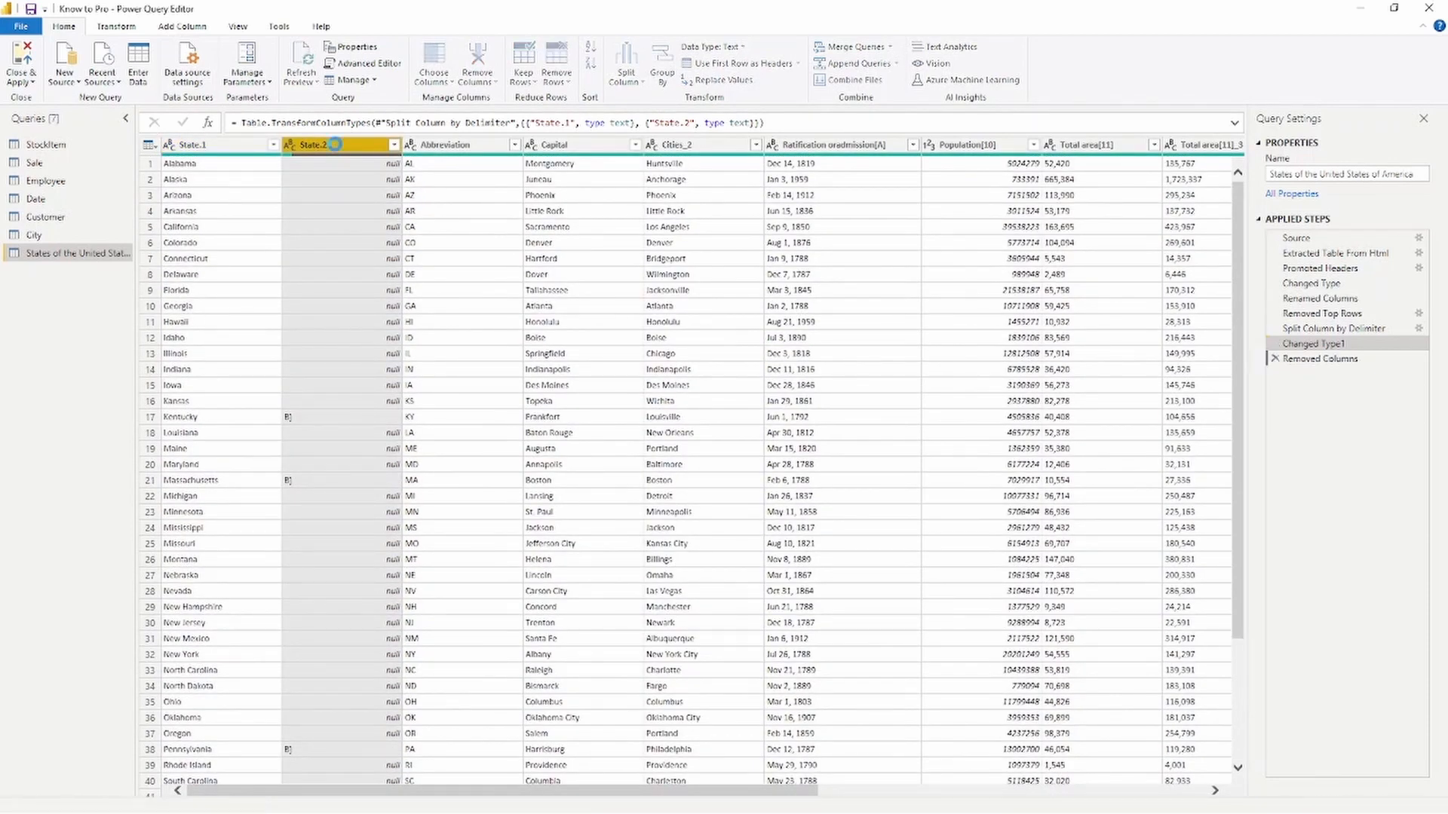
- Apply the Trim transformation to the State.1 column of the states query
left_click(224, 147, "ctrl")
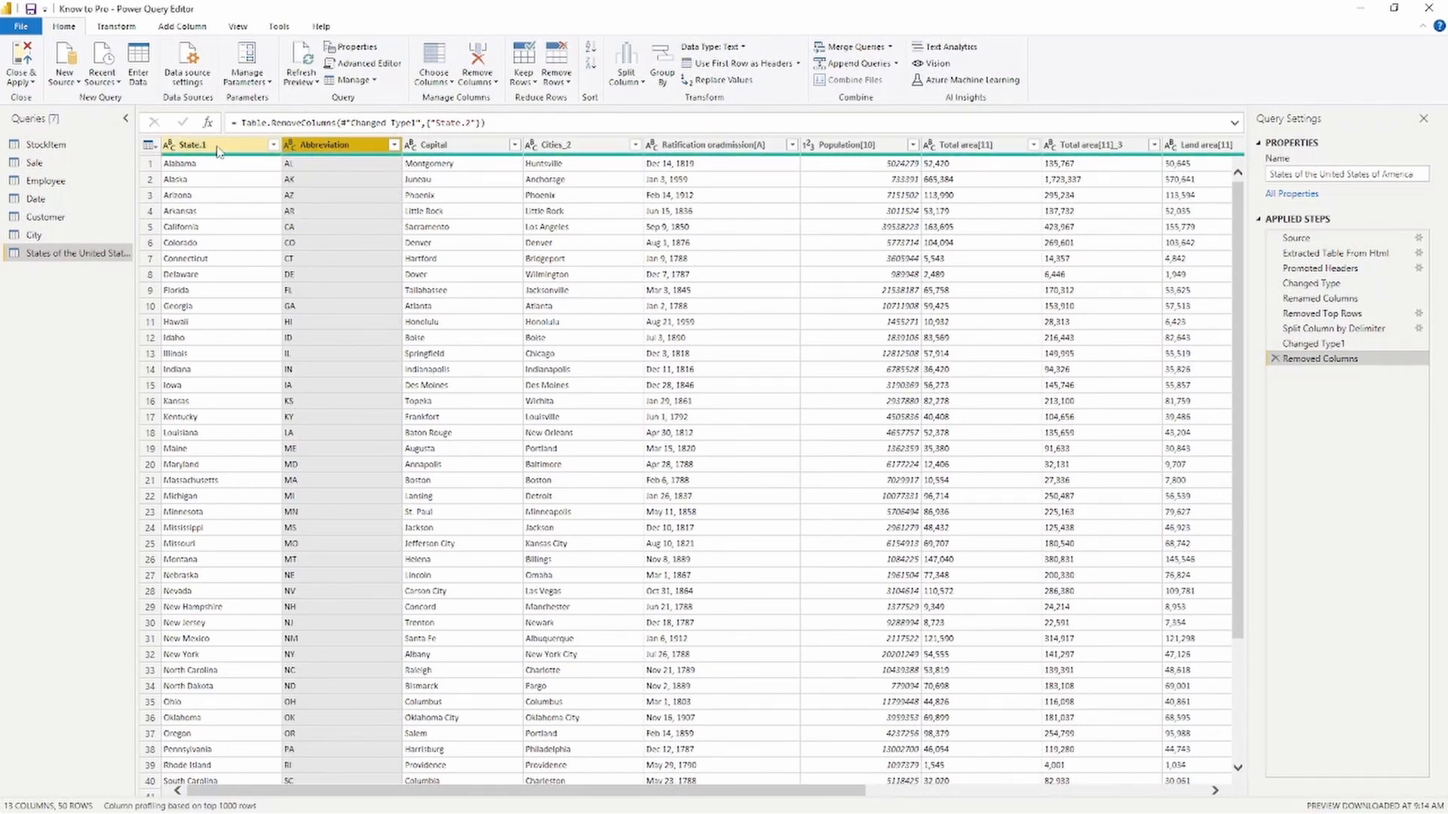
left_click(209, 150)
right_click(210, 150)
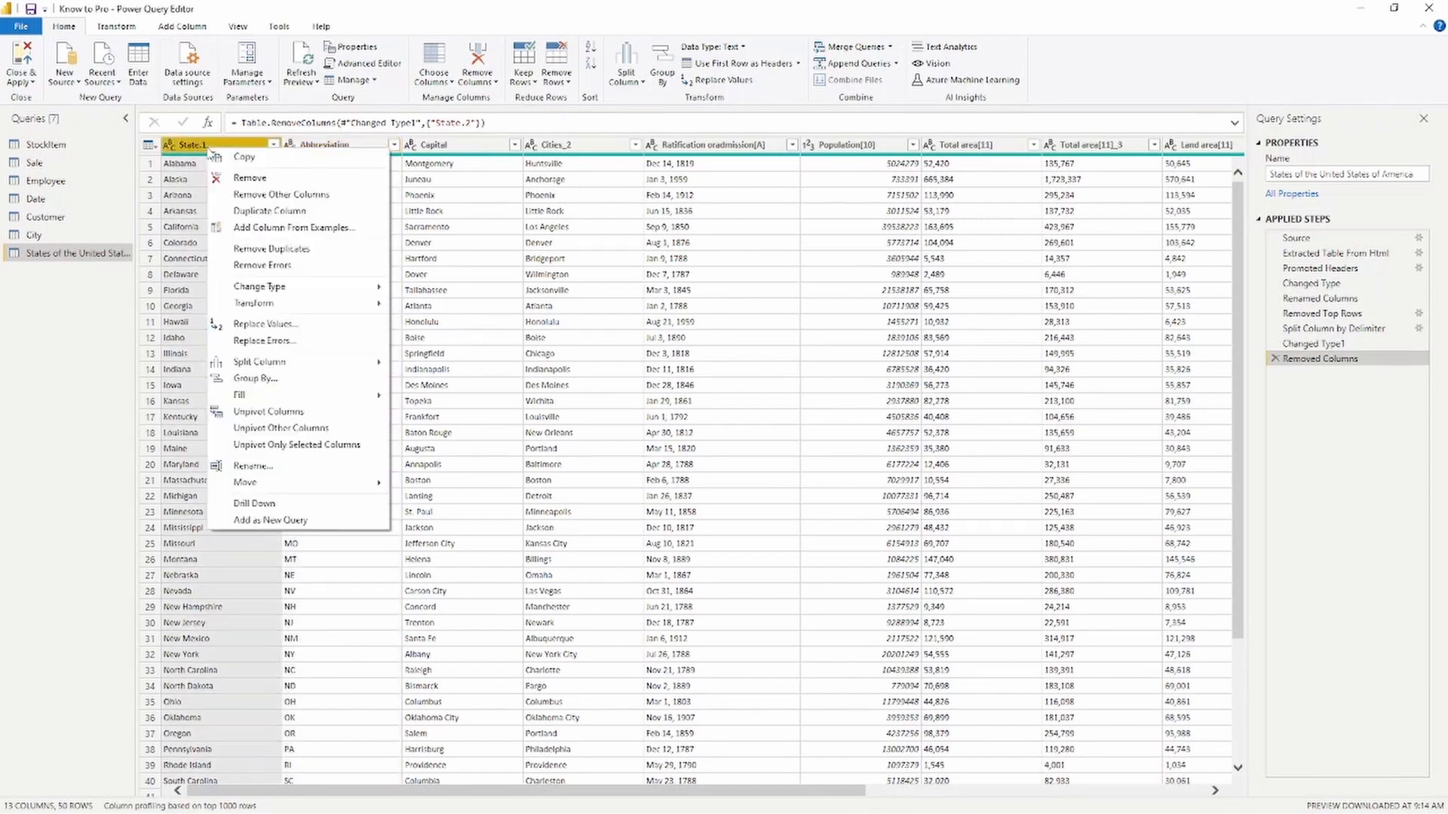
mouse_move(338, 305)
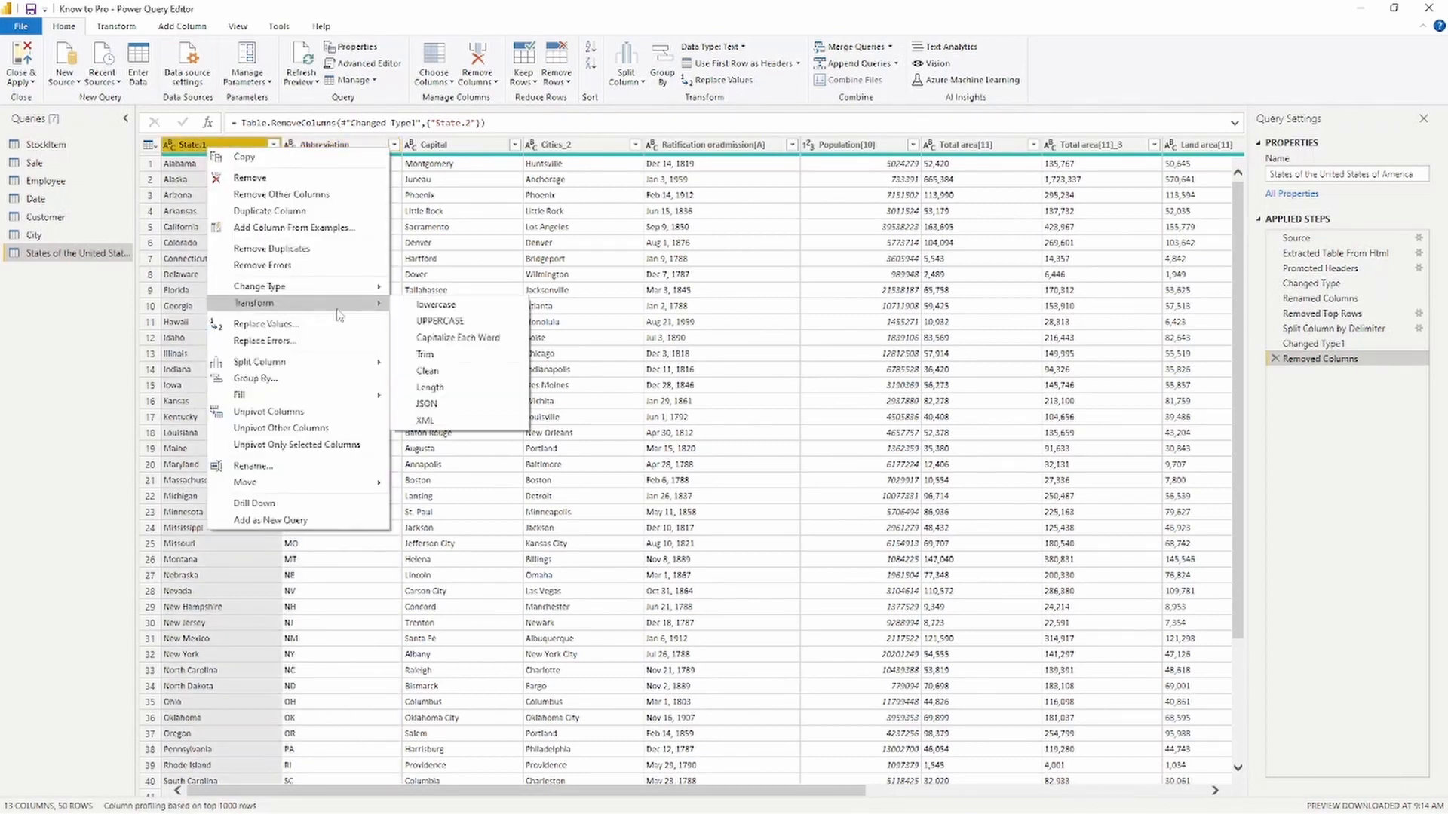
left_click(458, 360)
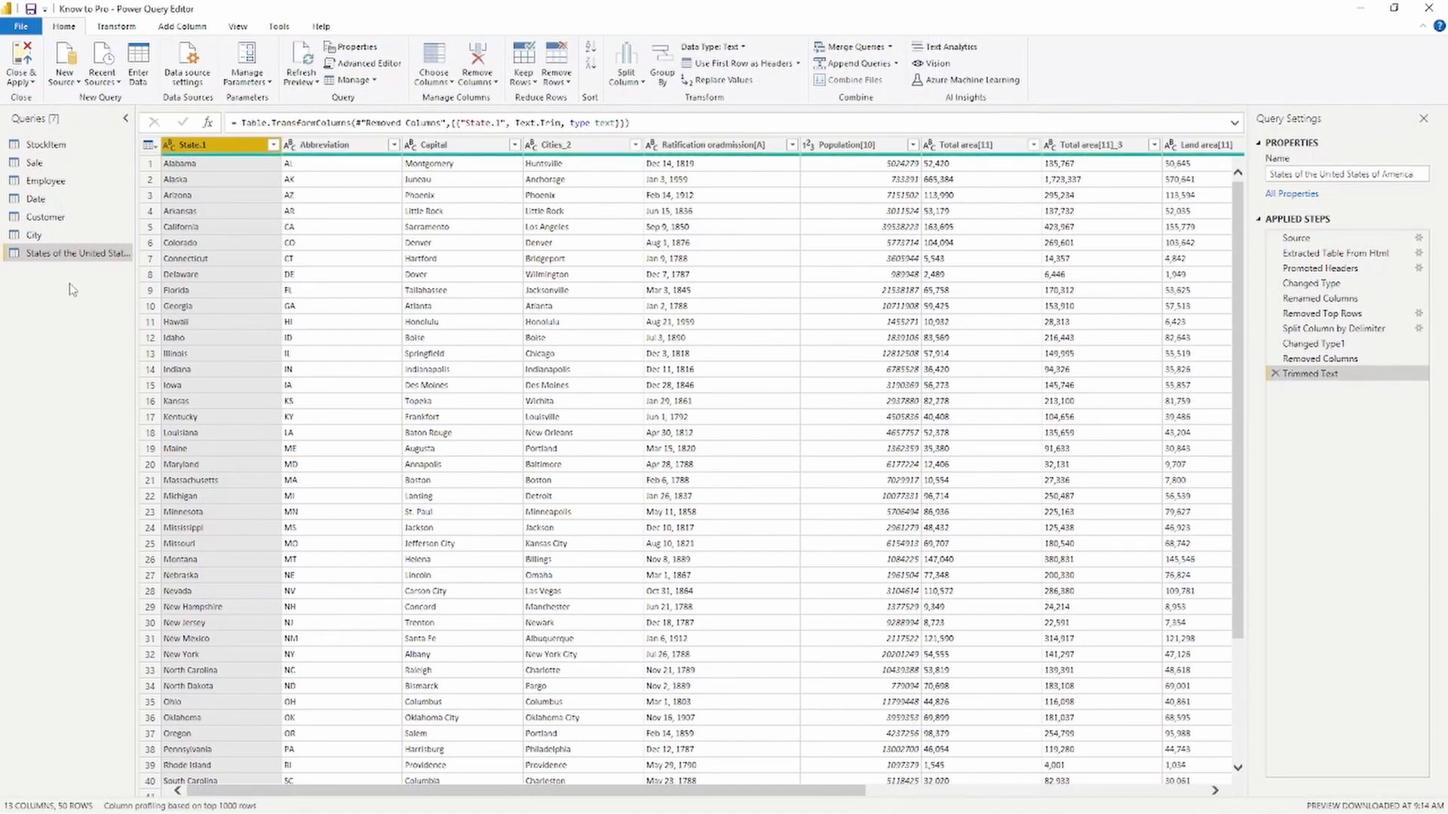
- Set up a Left Outer merge of the City query with States of the United States of America, matching State Province to State.1
left_click(82, 238)
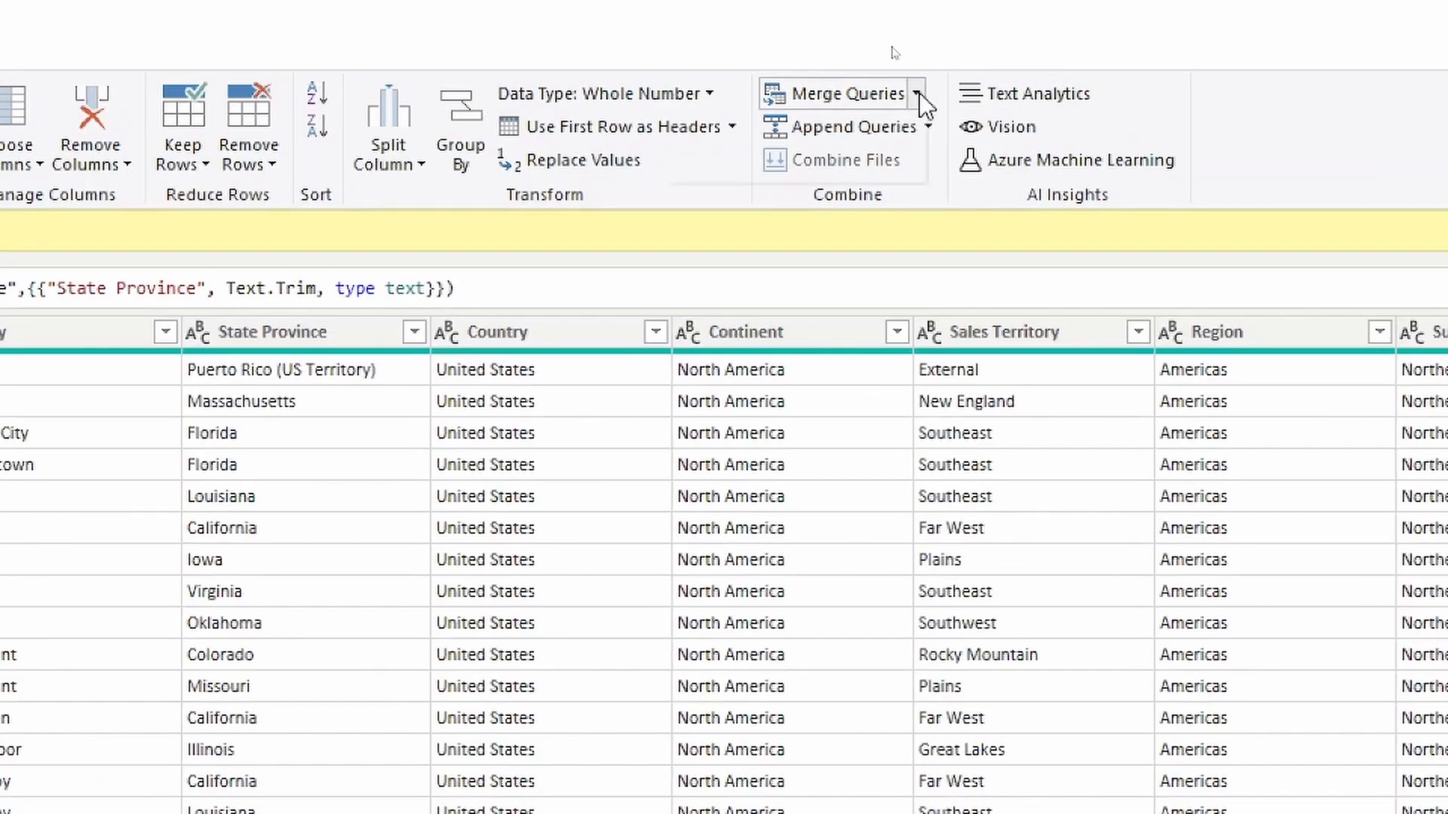
left_click(891, 47)
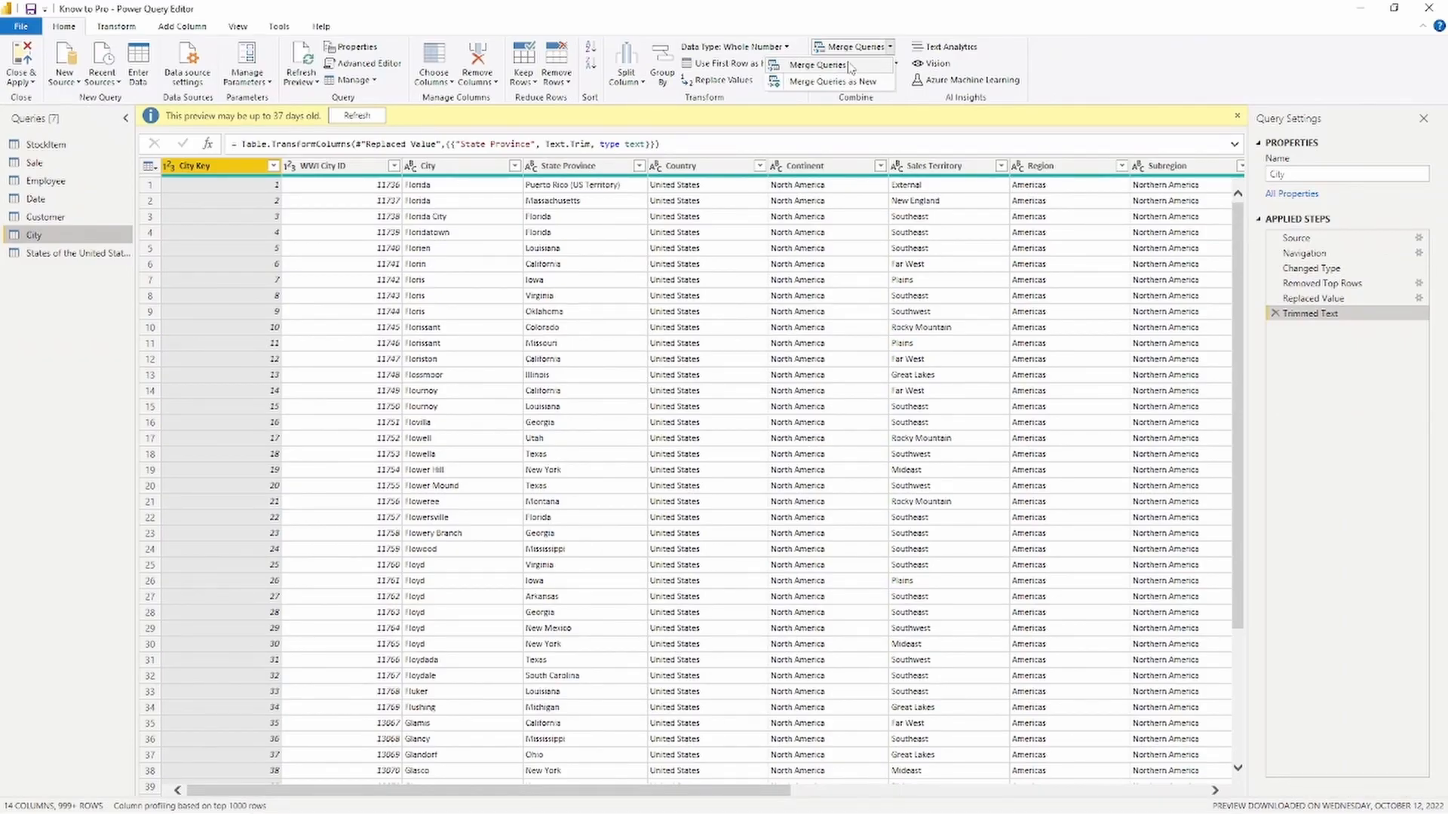
left_click(819, 64)
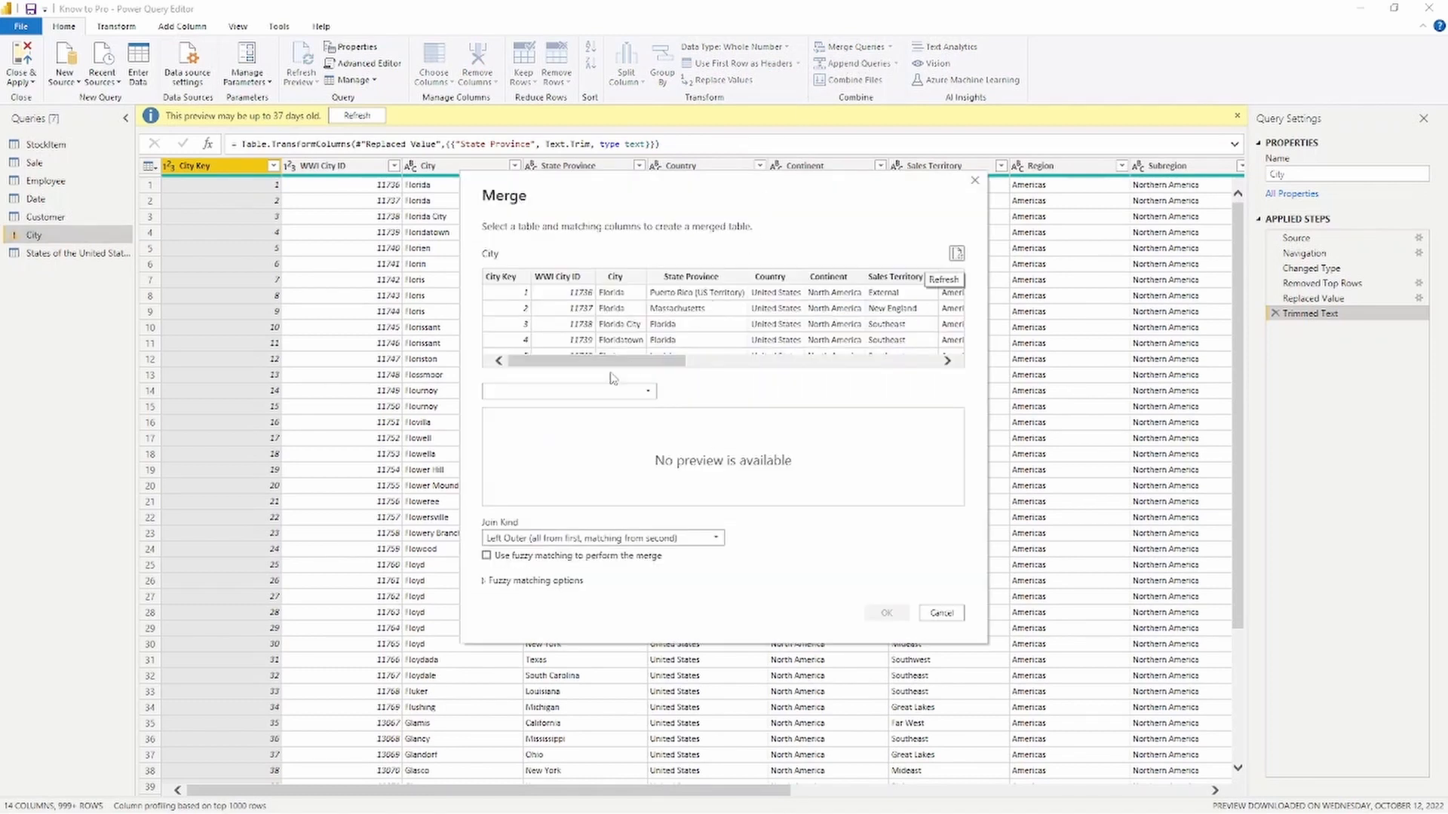
left_click(567, 391)
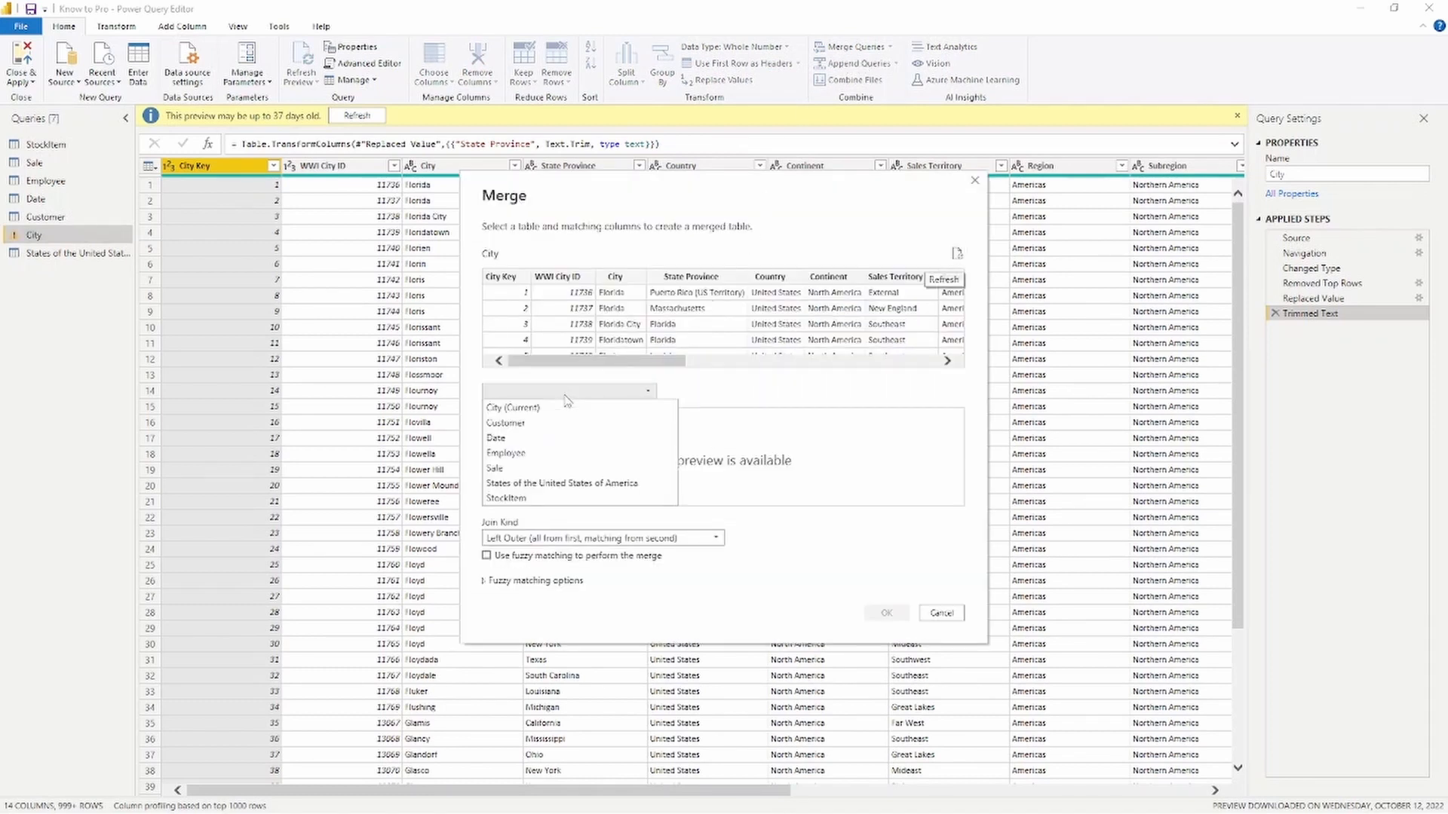
left_click(582, 483)
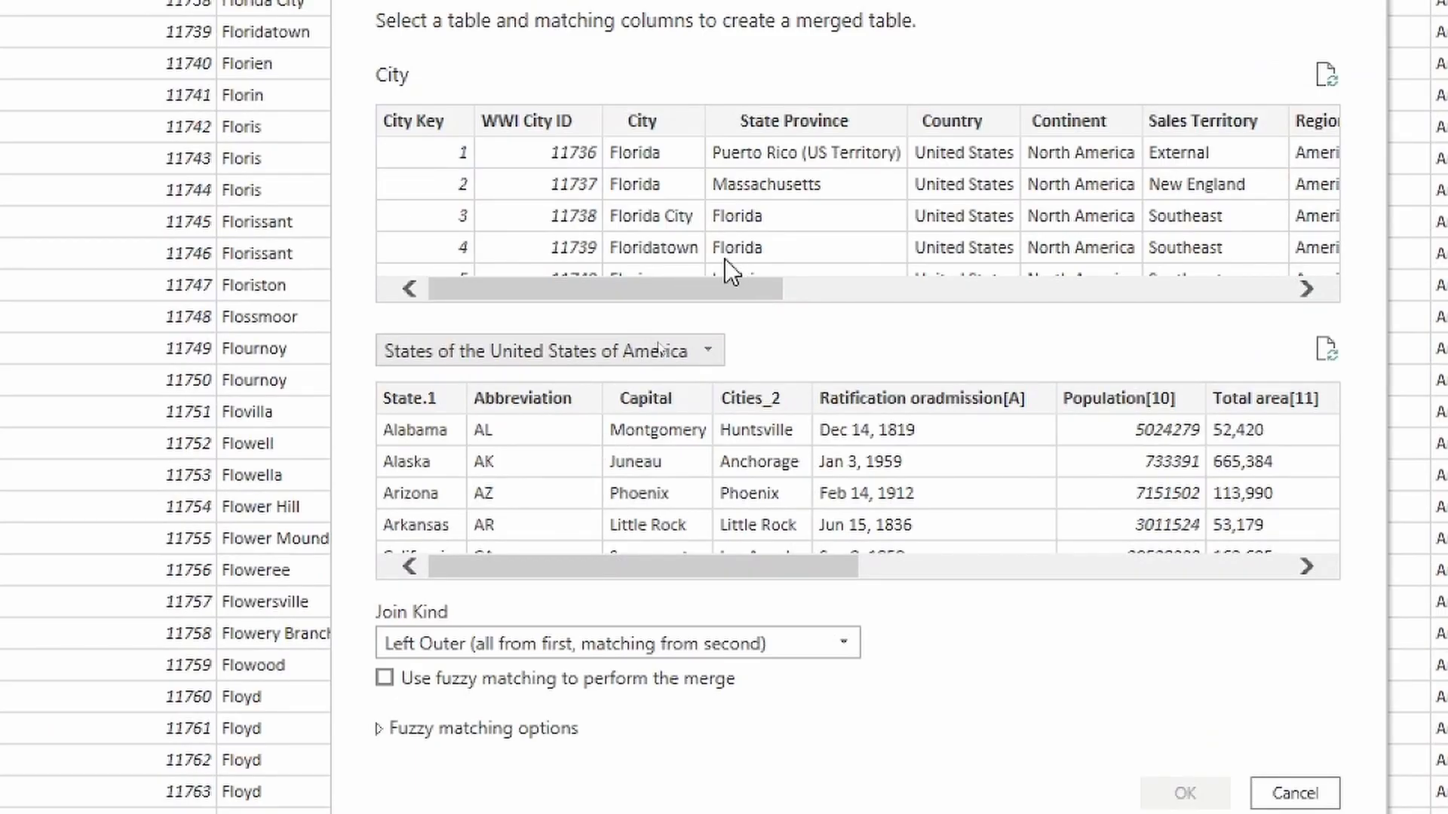
left_click(782, 122)
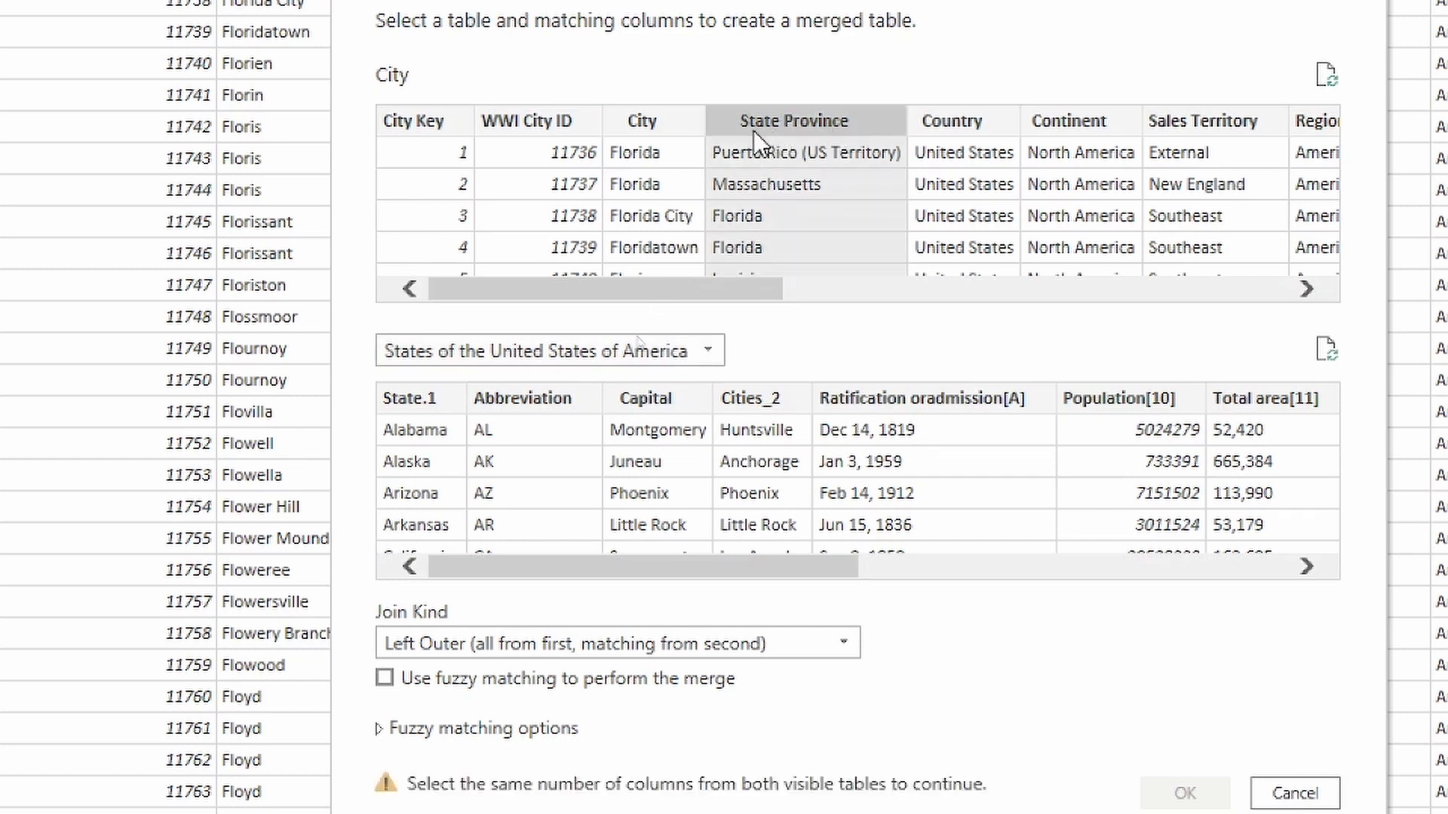
left_click(405, 401)
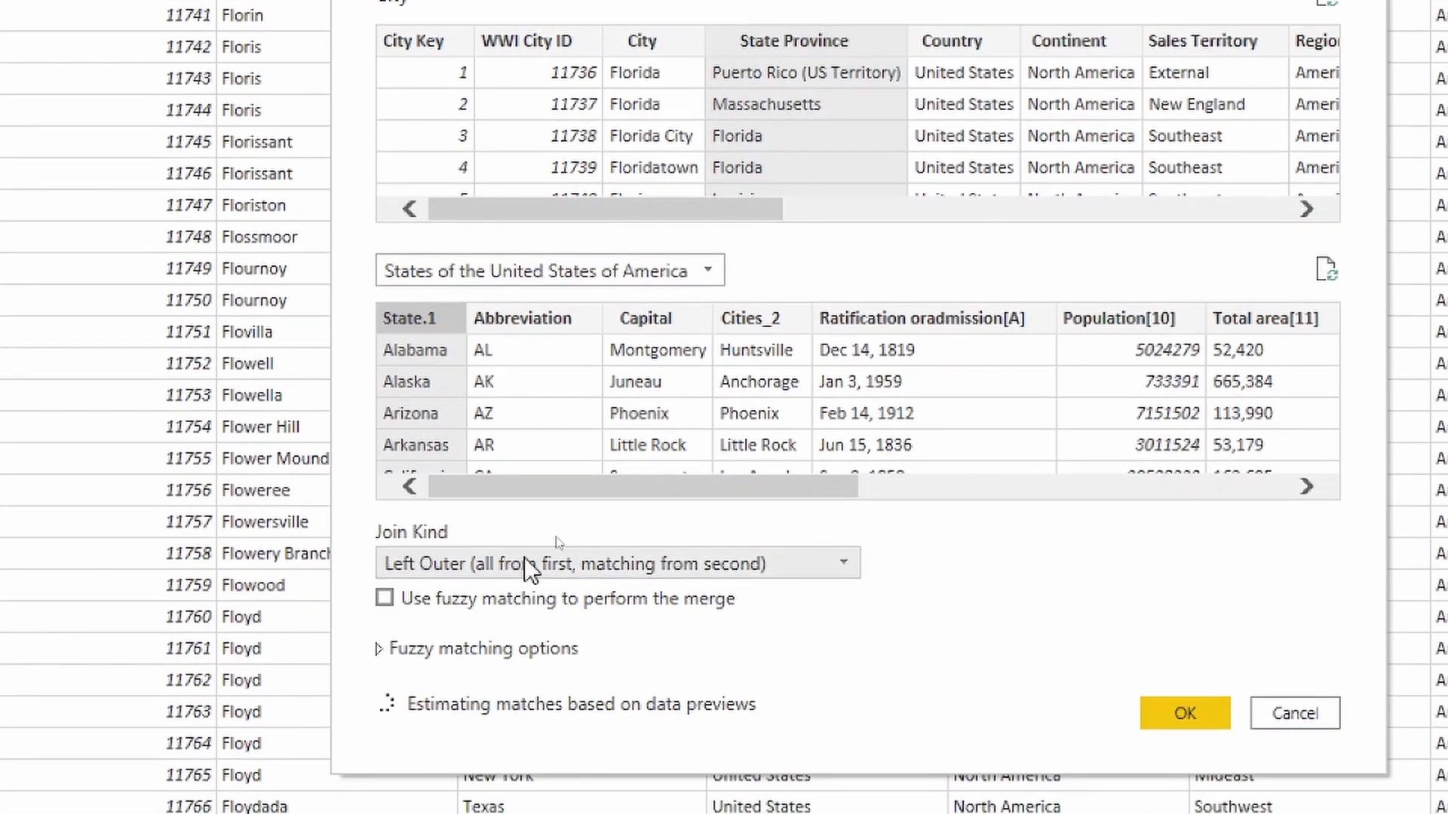
left_click(849, 568)
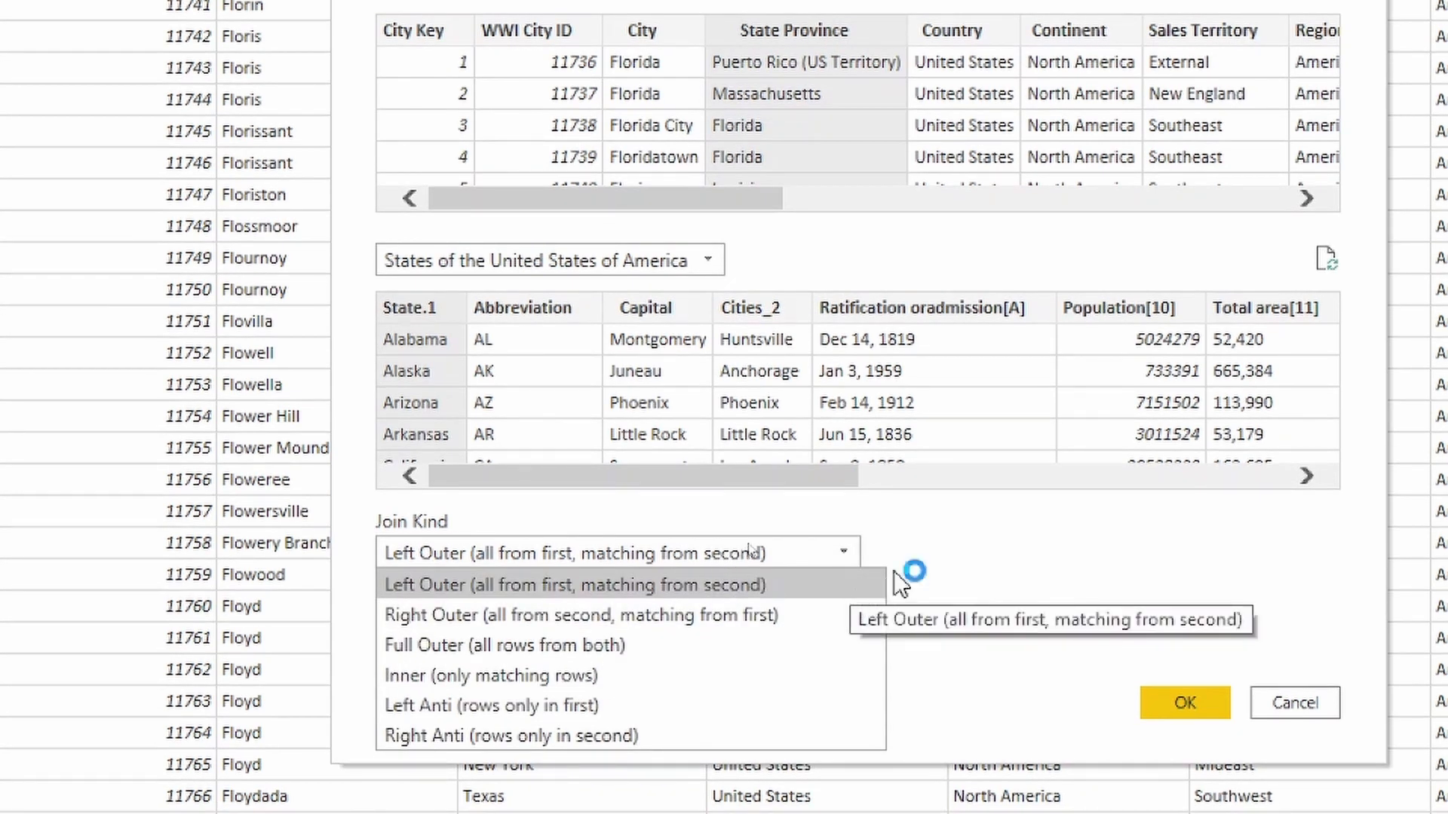
left_click(949, 558)
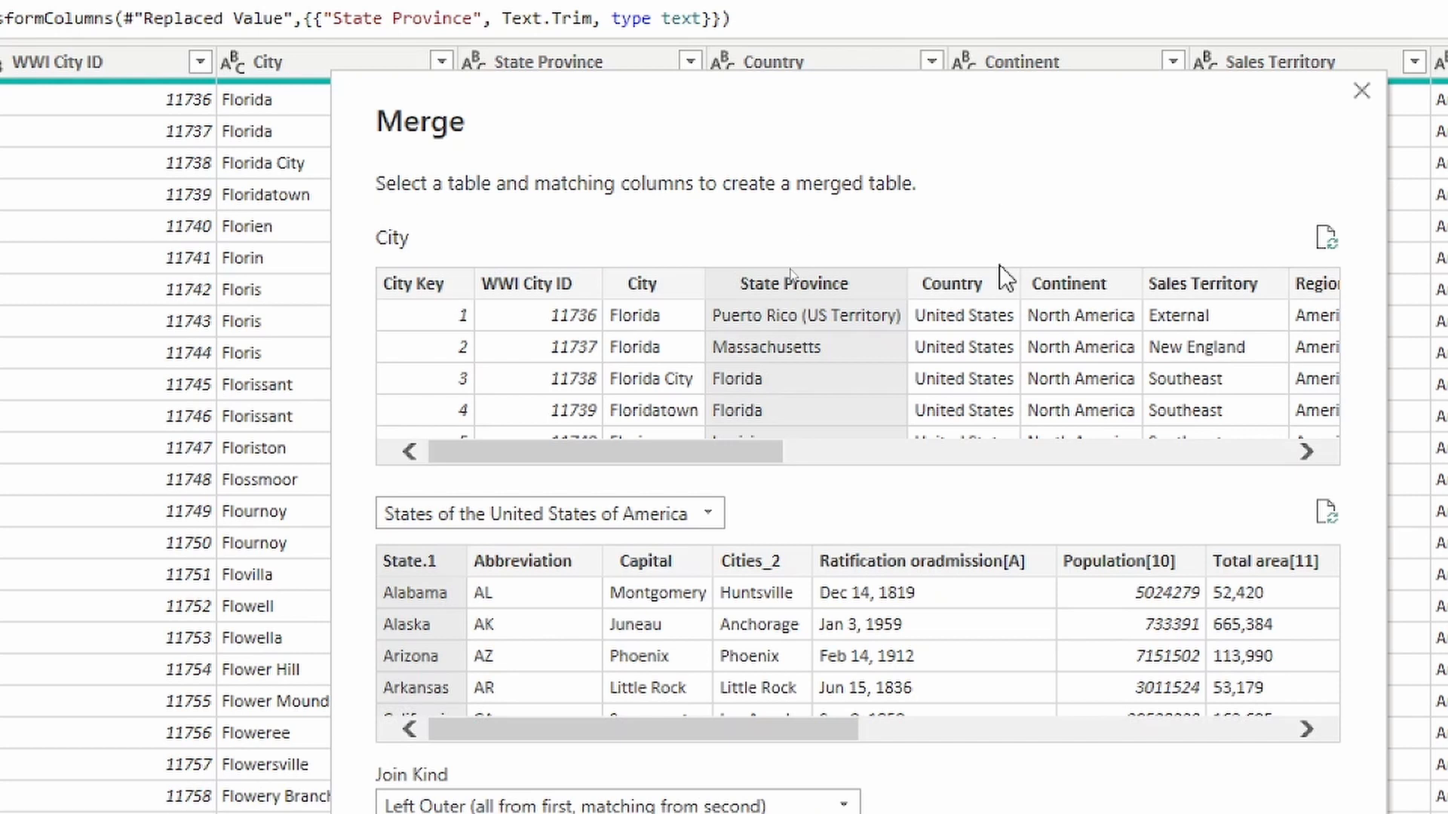
- Try matching Country with the Numberof Reps. column as a second column pair in the merge, and clear that extra pair
left_click(971, 287, "ctrl")
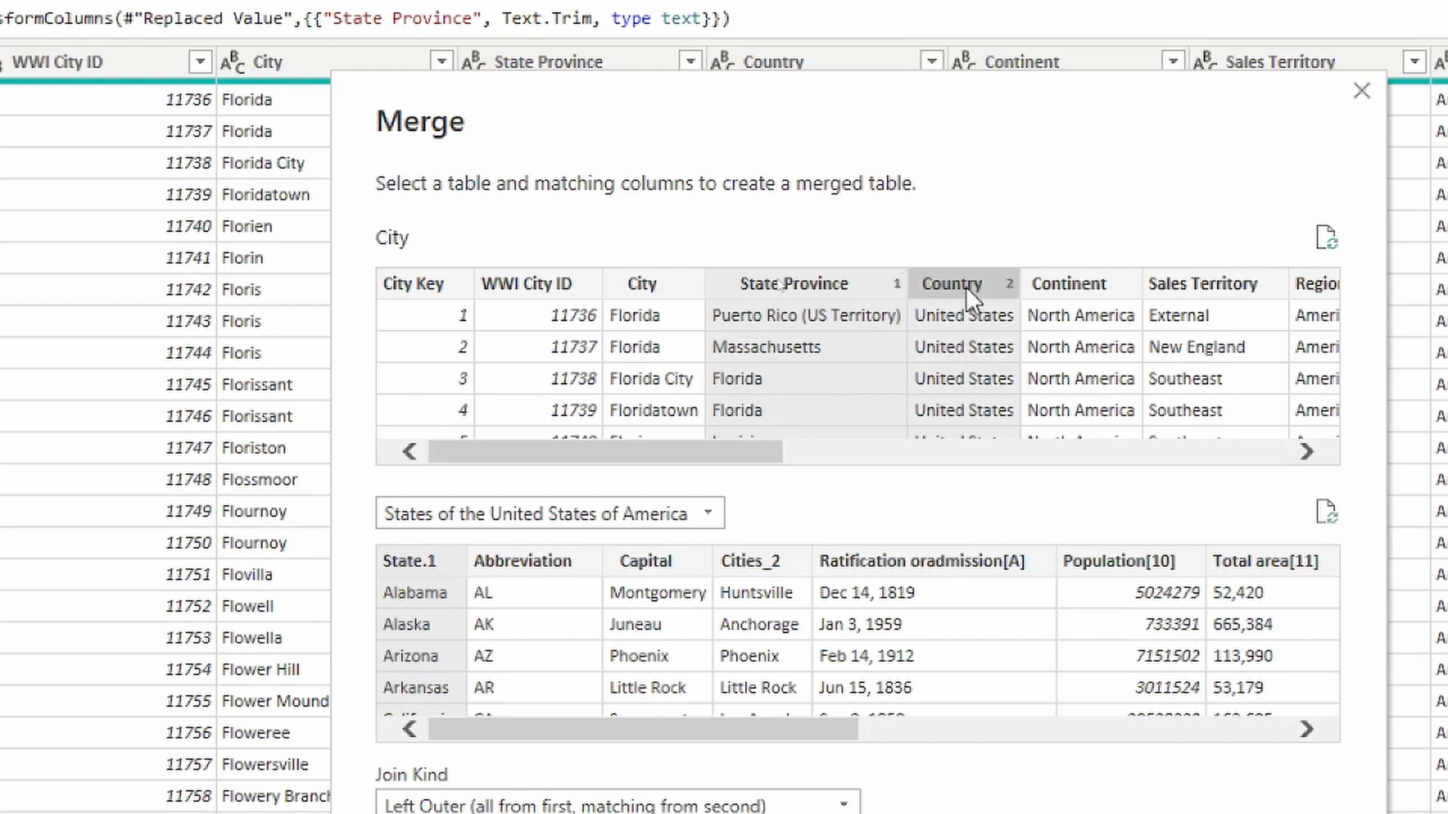
left_click(966, 285, "ctrl")
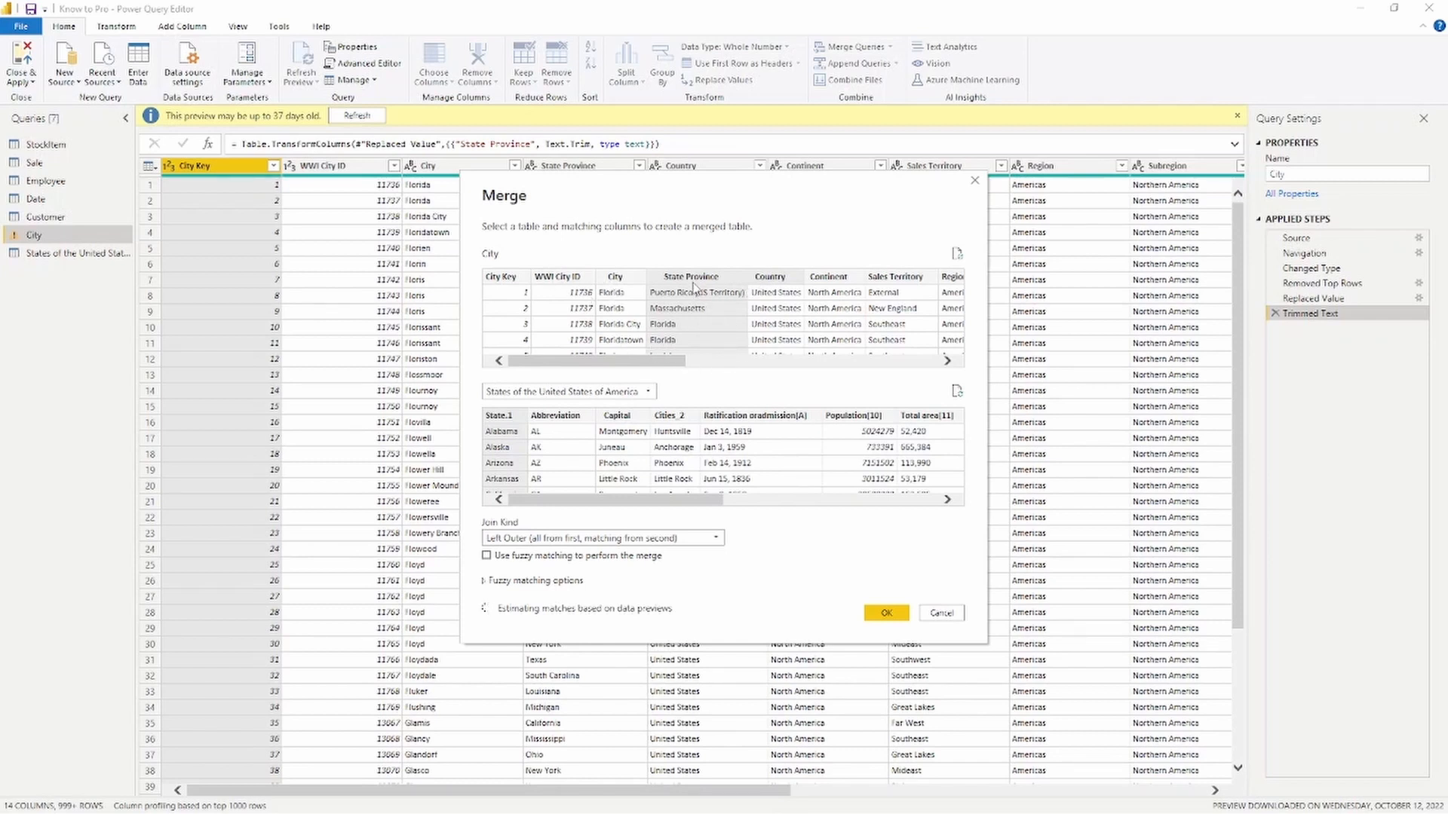
left_click(764, 284, "ctrl")
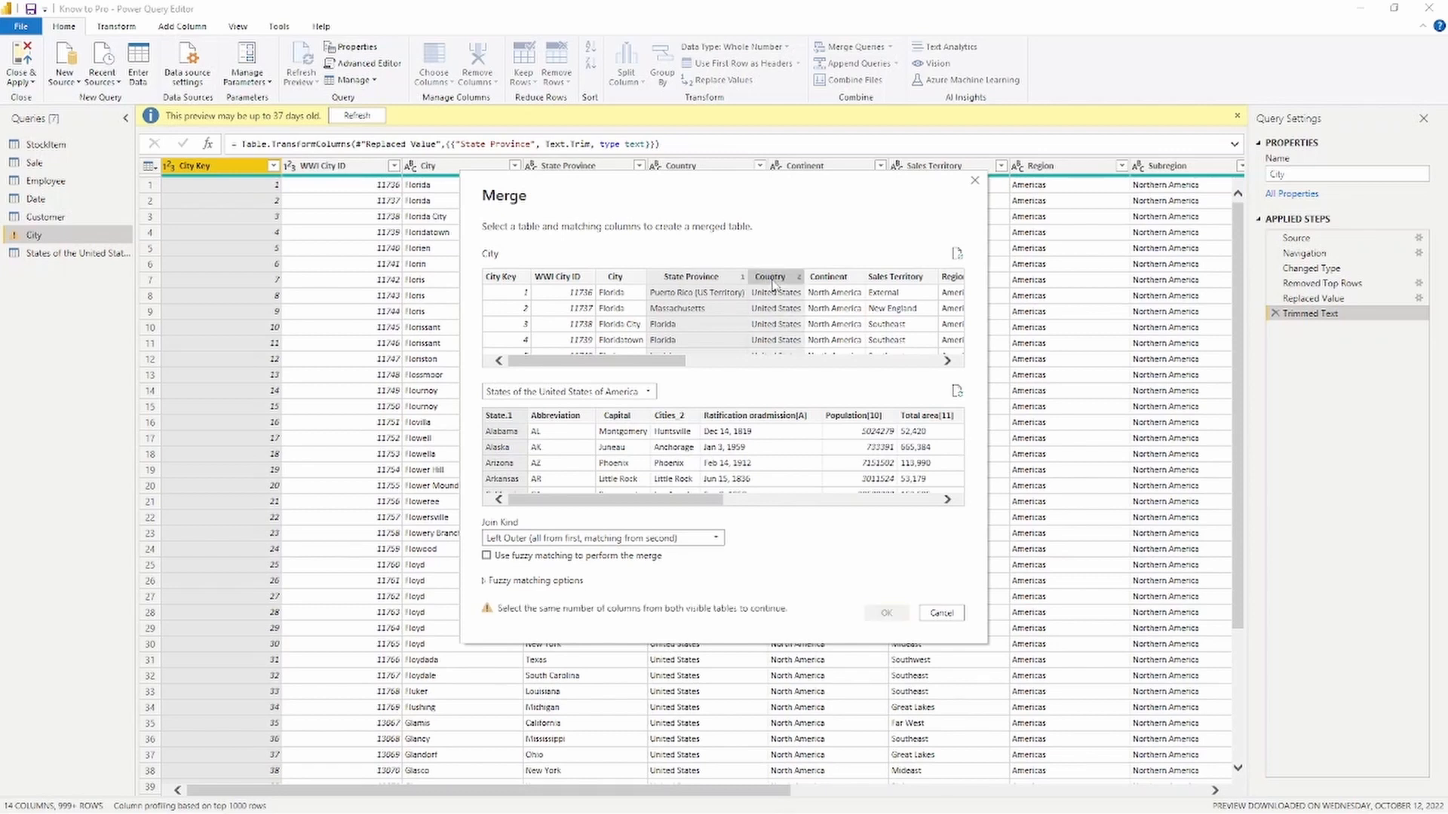
left_click_drag(676, 505, 891, 503)
left_click(916, 419)
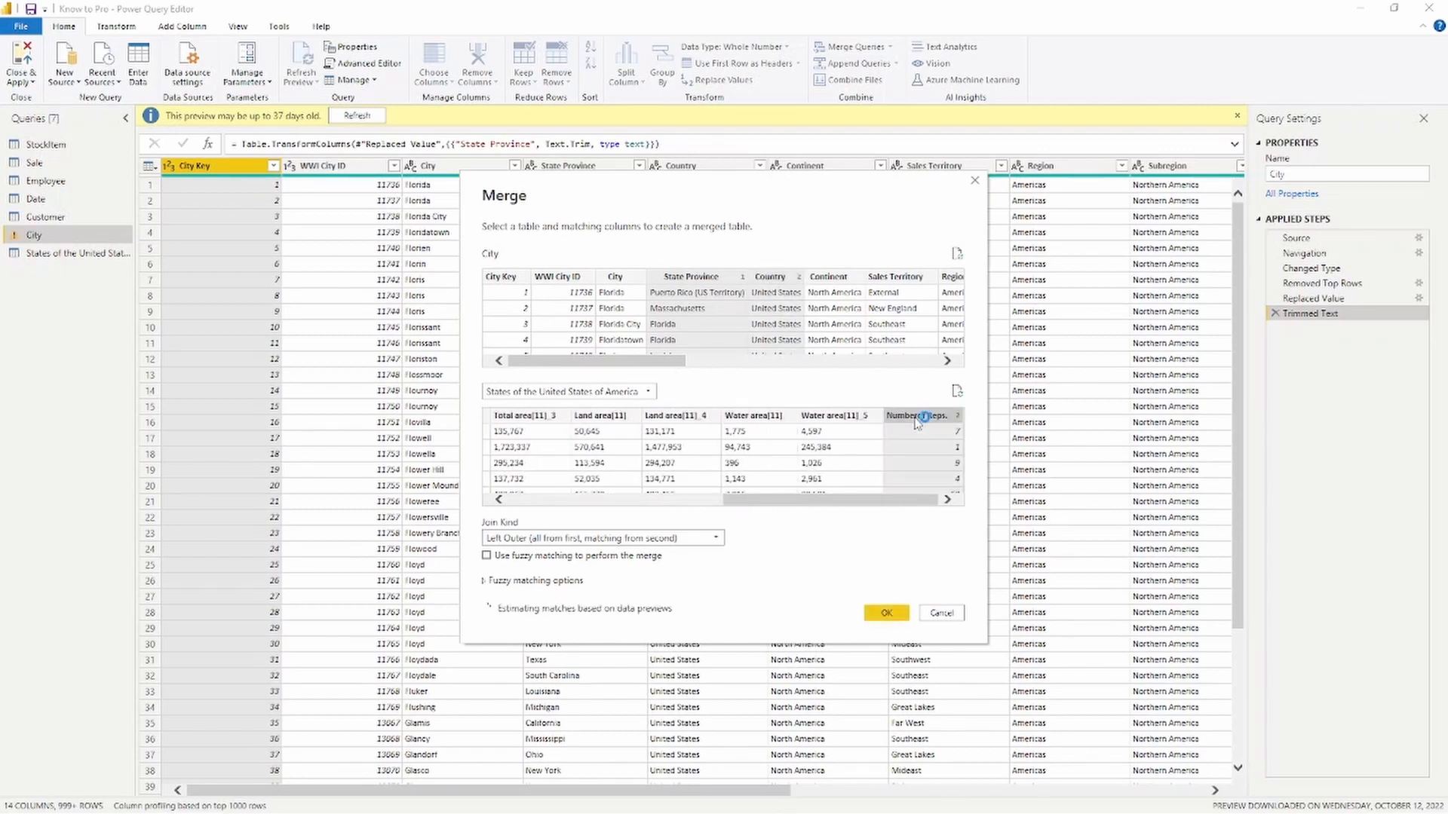
left_click(933, 419)
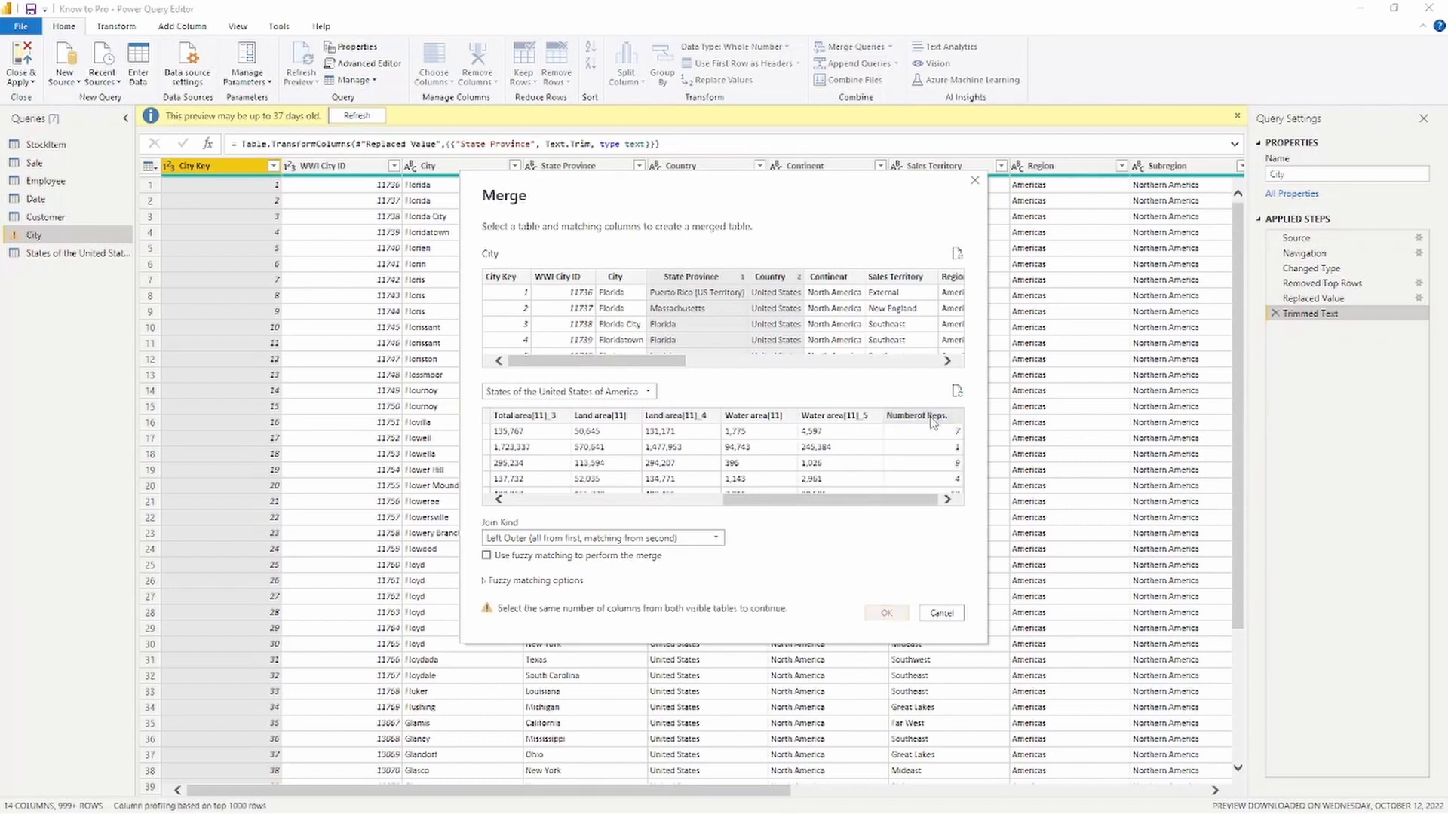
left_click(768, 278, "ctrl")
left_click_drag(795, 504, 573, 505)
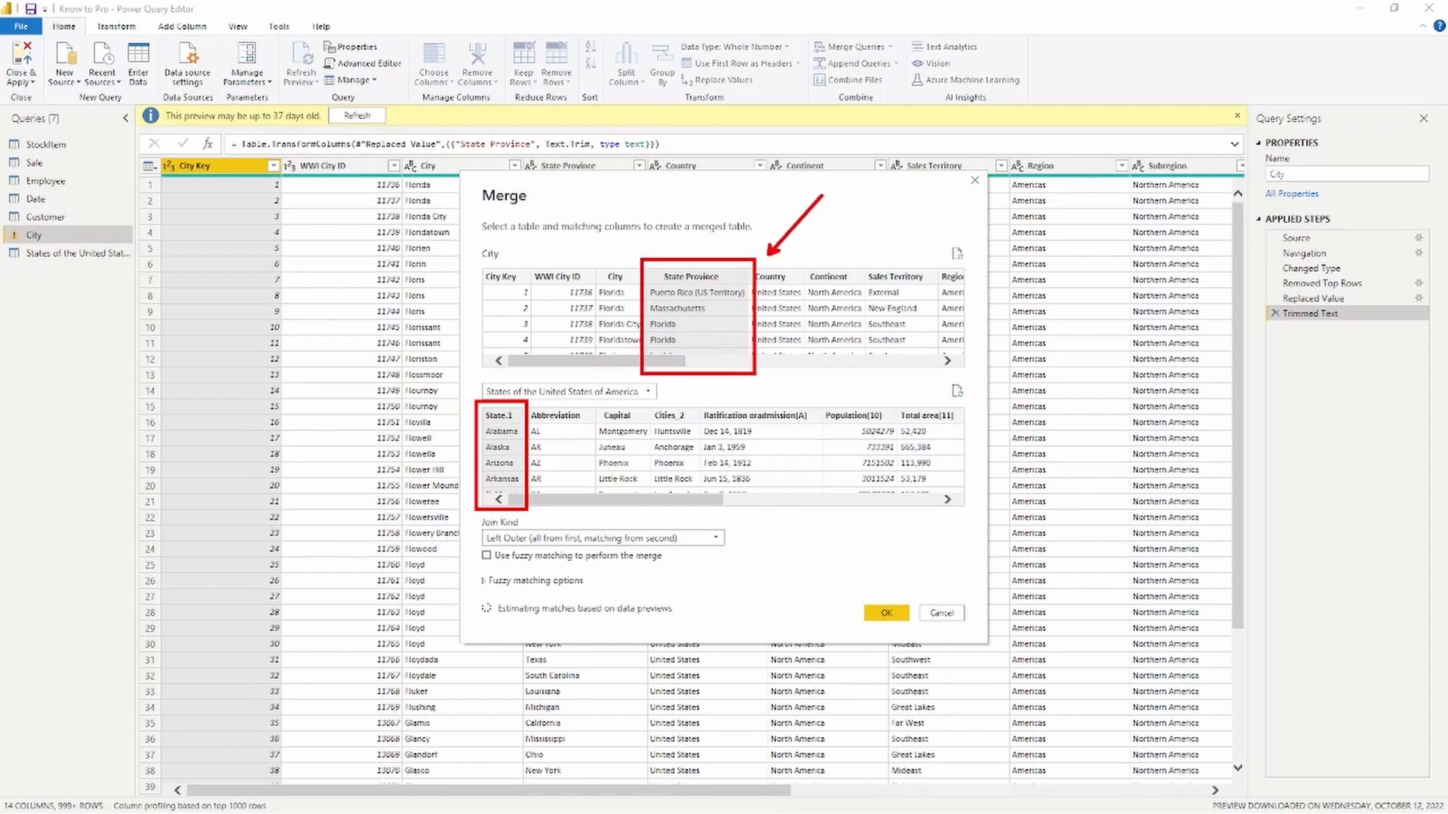
- Carry out the merge of the City query with the states table on State Province and State.1
left_click(885, 614)
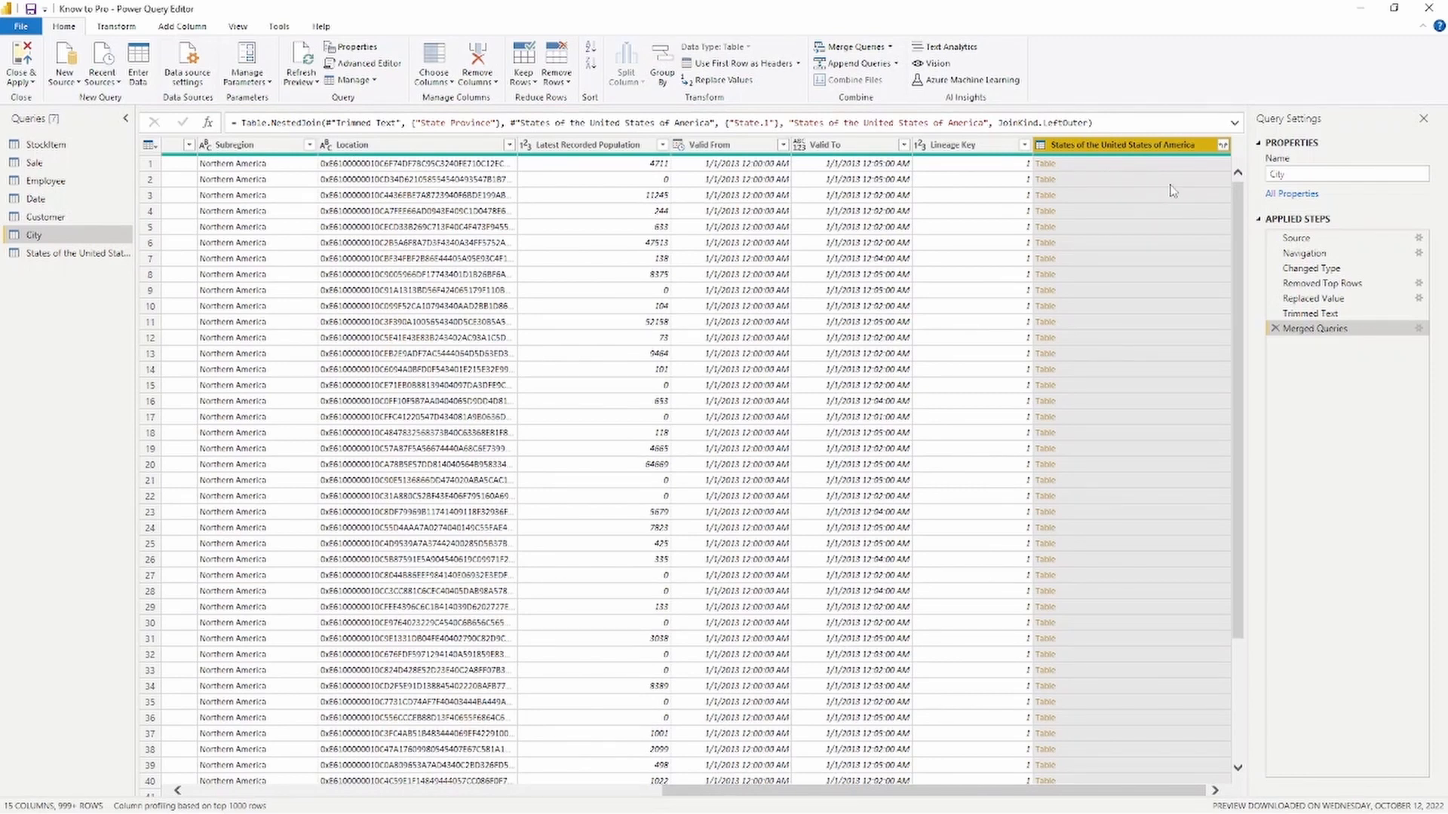
- Preview the nested states tables in rows 1 and 2 of the merged column and check those rows' State Province values
left_click(1170, 183)
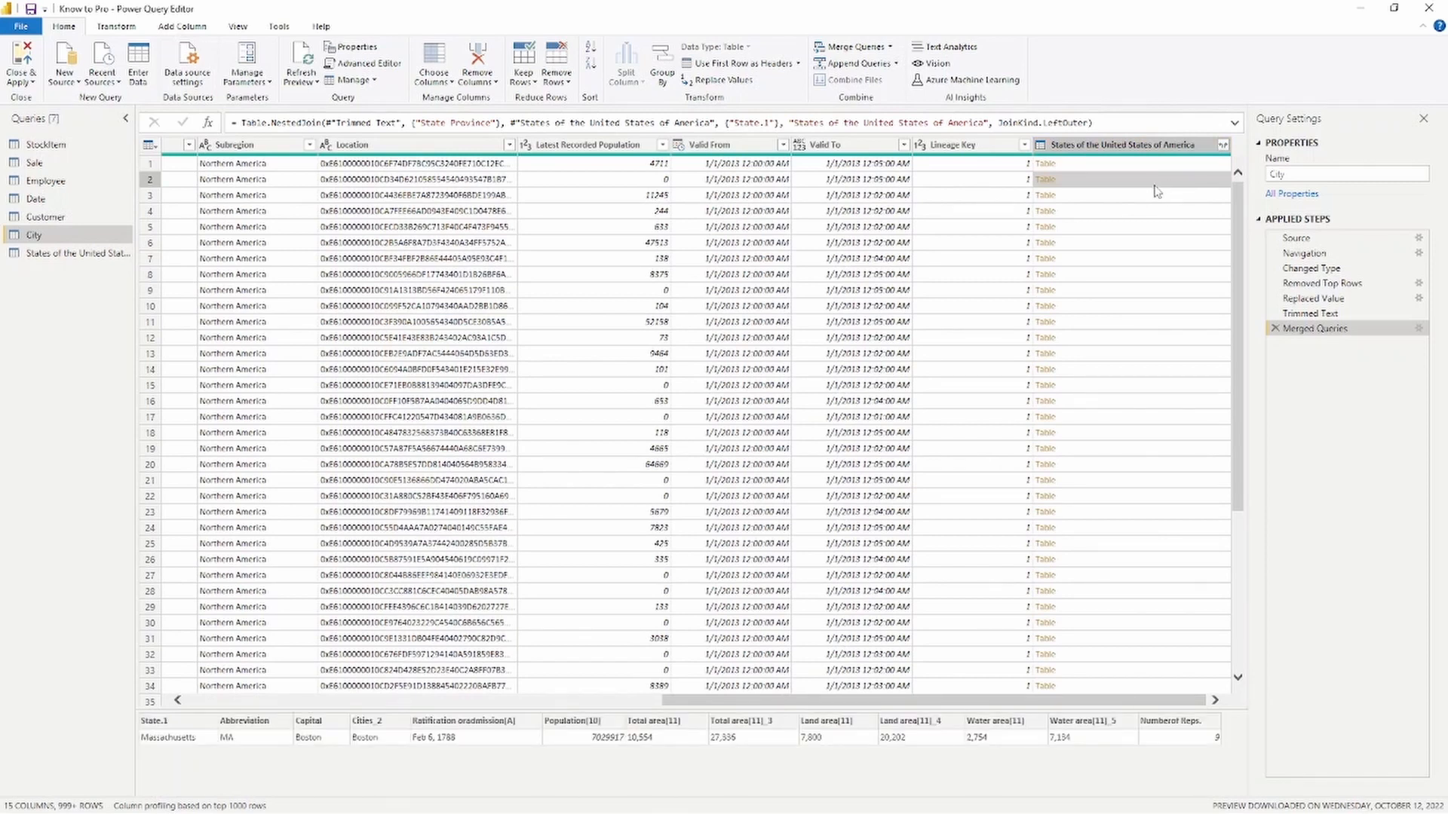
left_click(1141, 166)
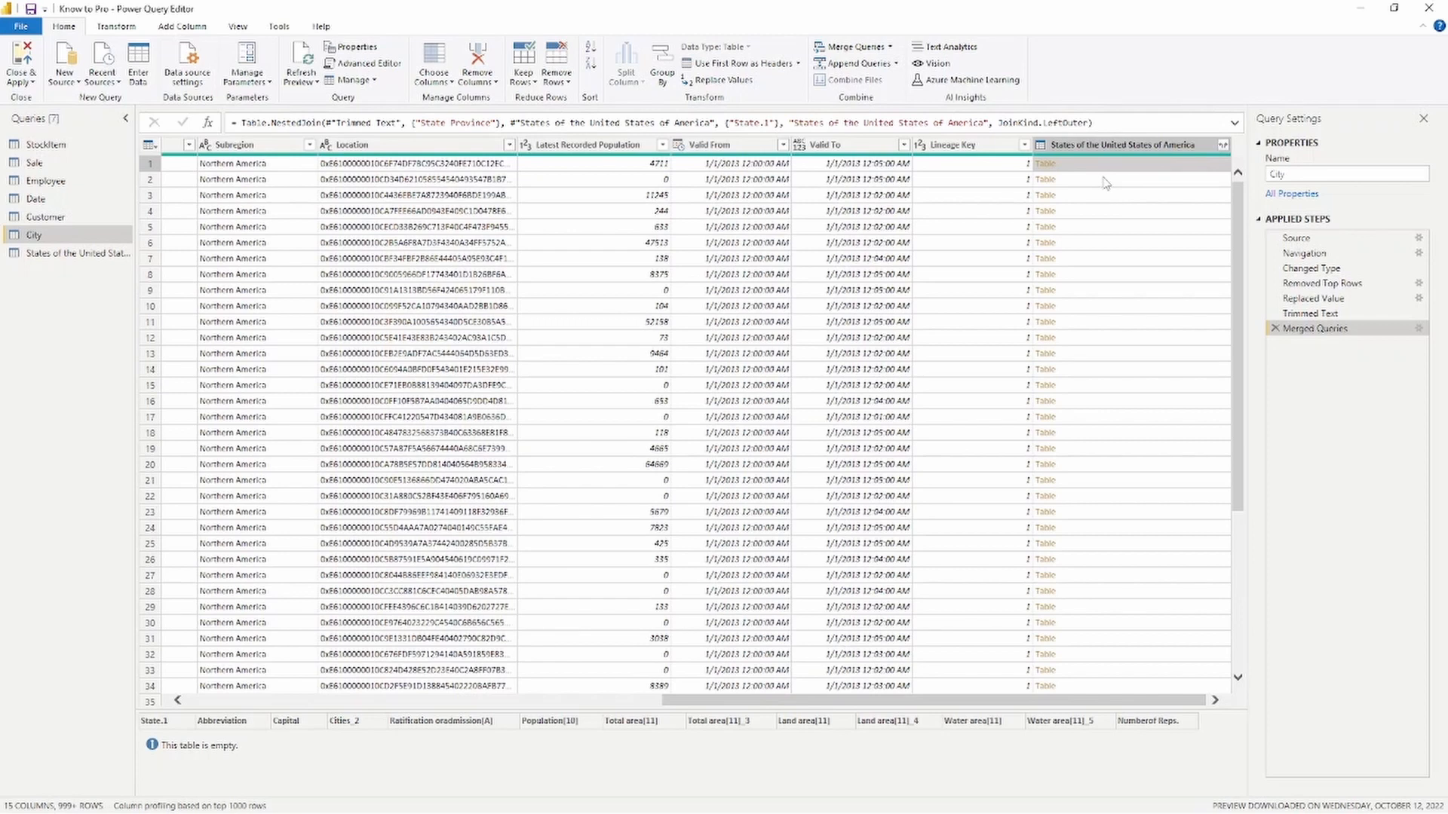
mouse_move(589, 756)
left_mouse_down()
mouse_move(898, 358)
mouse_move(1069, 166)
left_mouse_up()
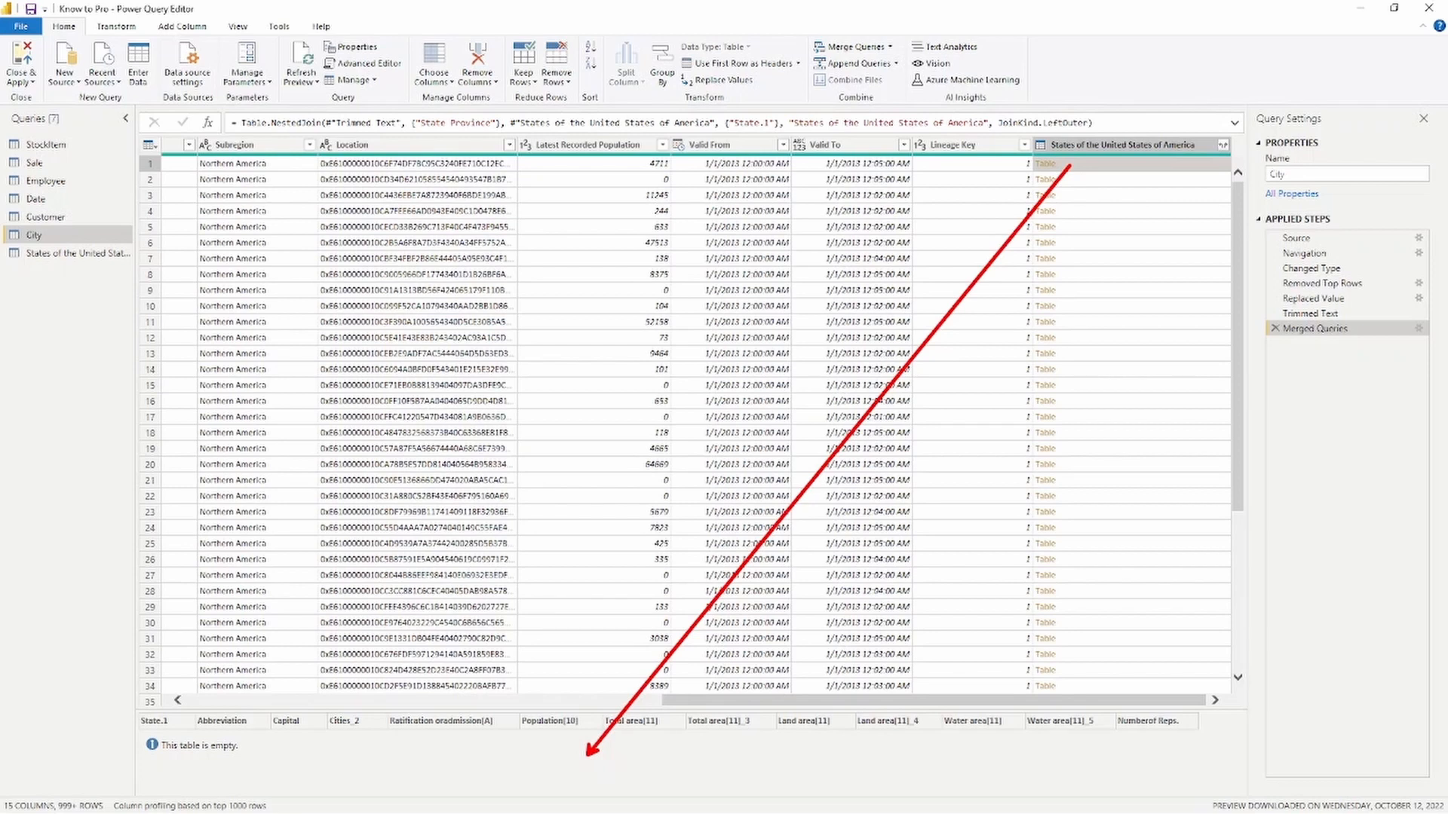
key("Escape")
left_click(1116, 180)
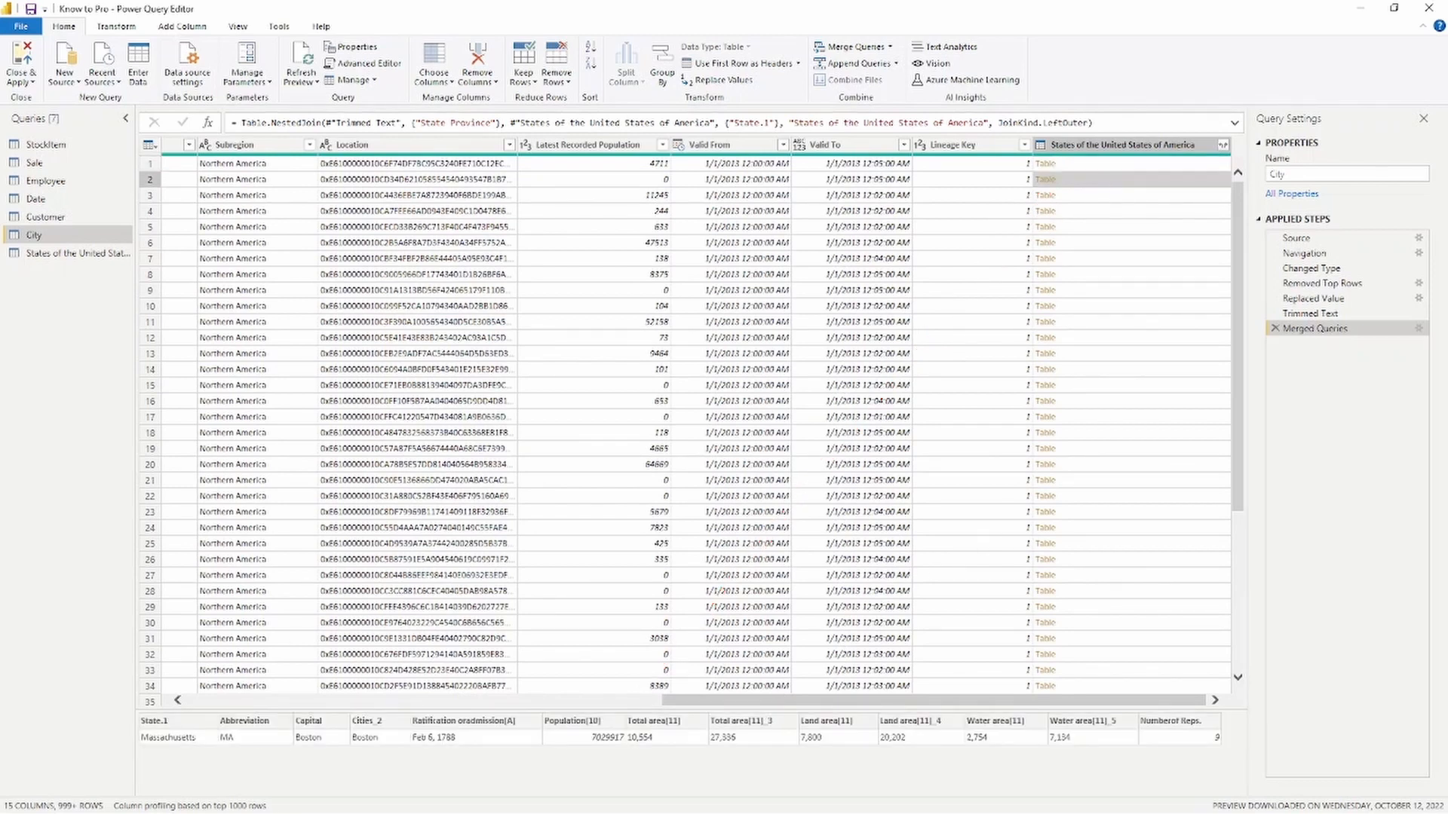
mouse_move(370, 772)
left_mouse_down()
mouse_move(830, 336)
mouse_move(1034, 219)
mouse_move(1063, 181)
left_mouse_up()
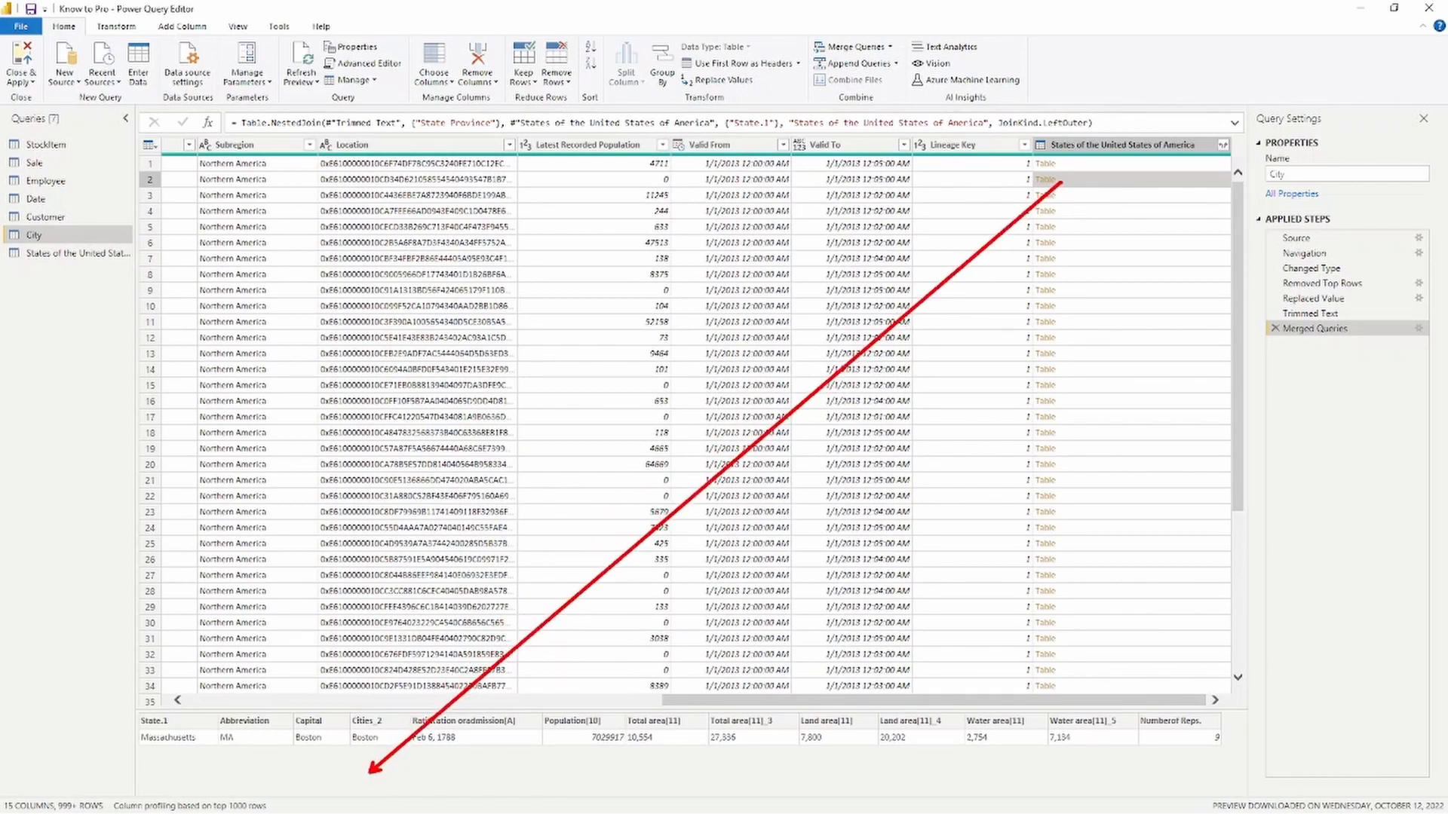
key("Escape")
left_click_drag(898, 697, 372, 703)
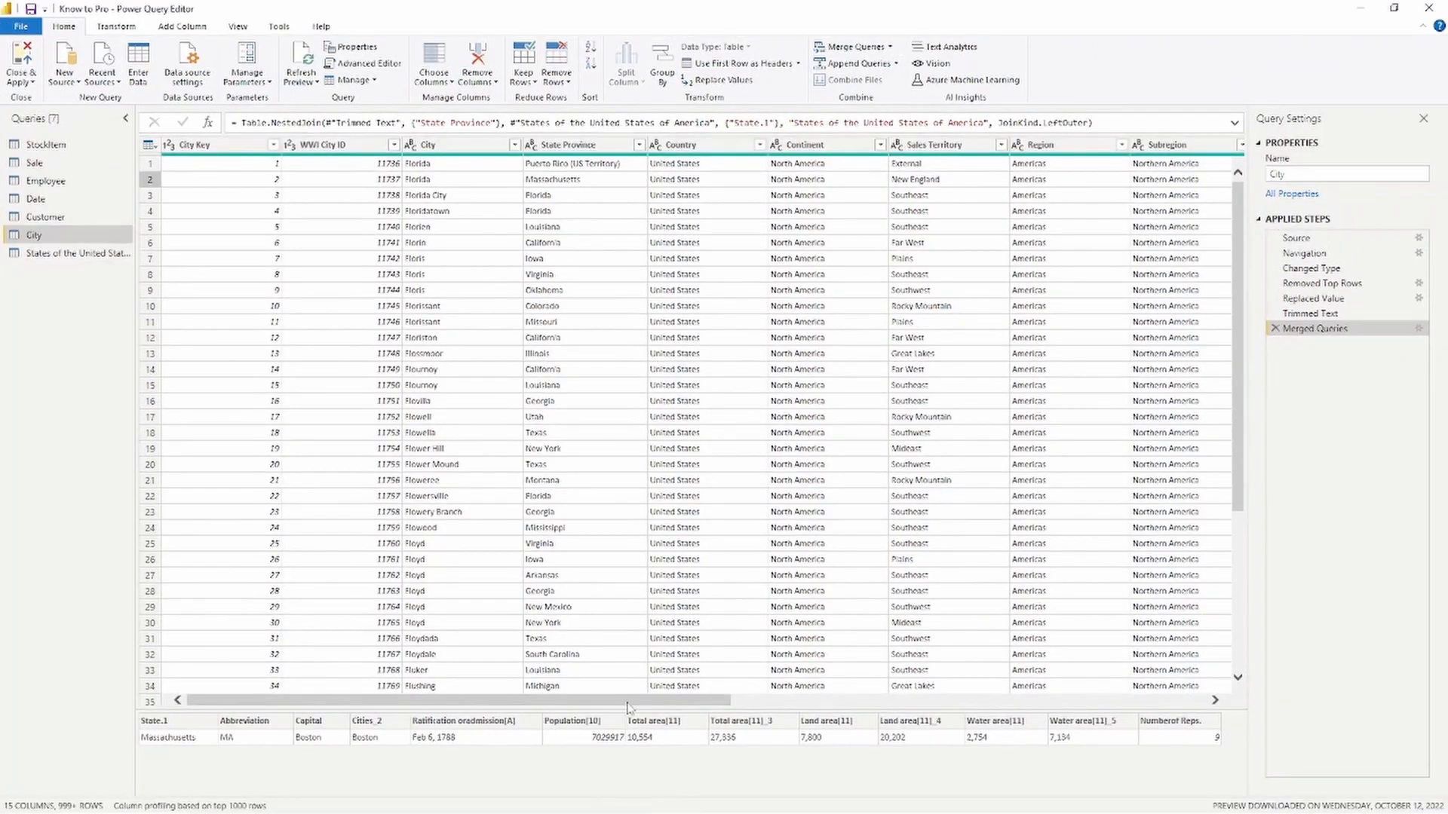
- Expand only Abbreviation and Capital from the merged states column, without the original column name as prefix, and review the expanded rows
left_click_drag(627, 707, 1101, 708)
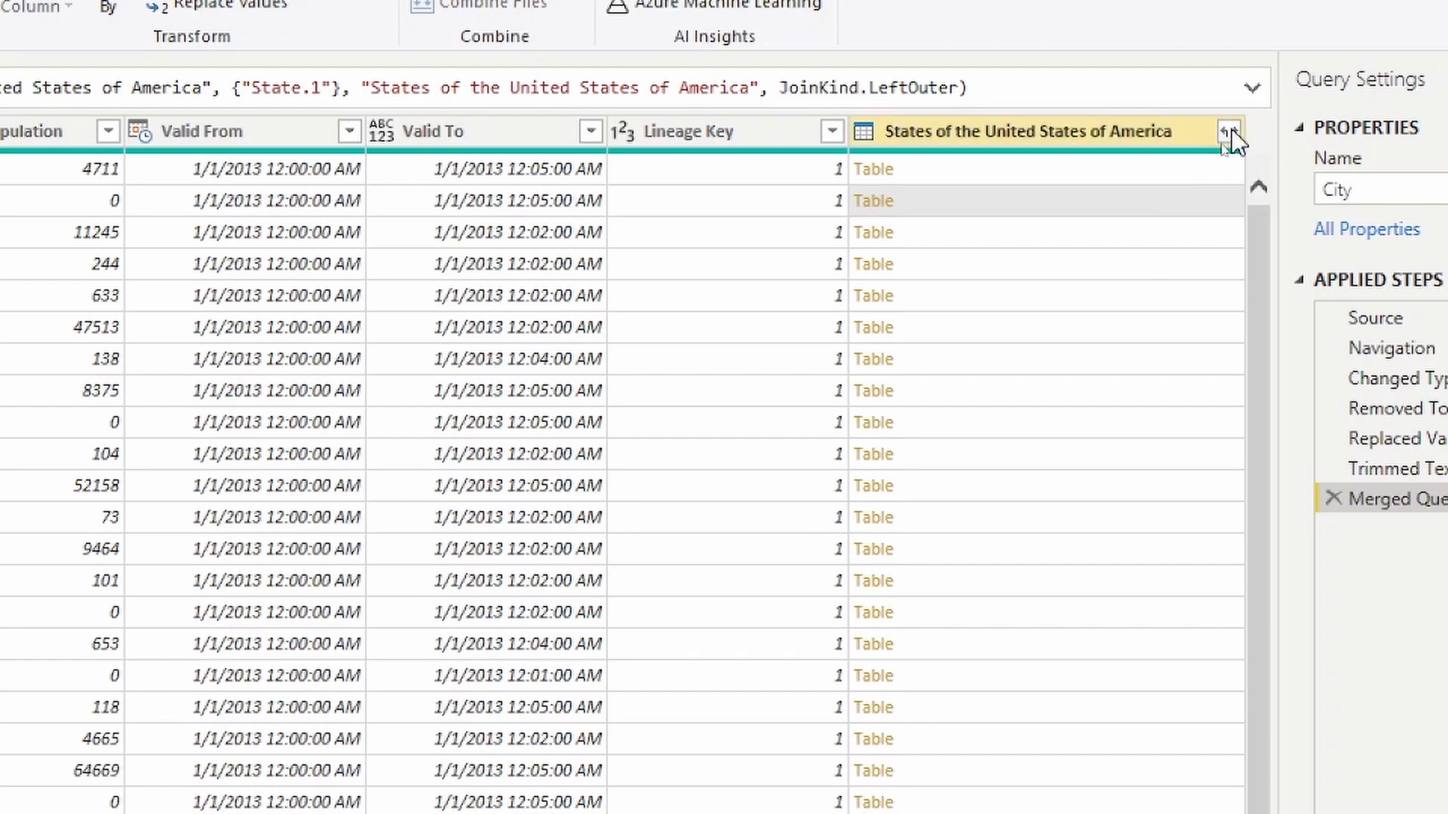
left_click(1229, 134)
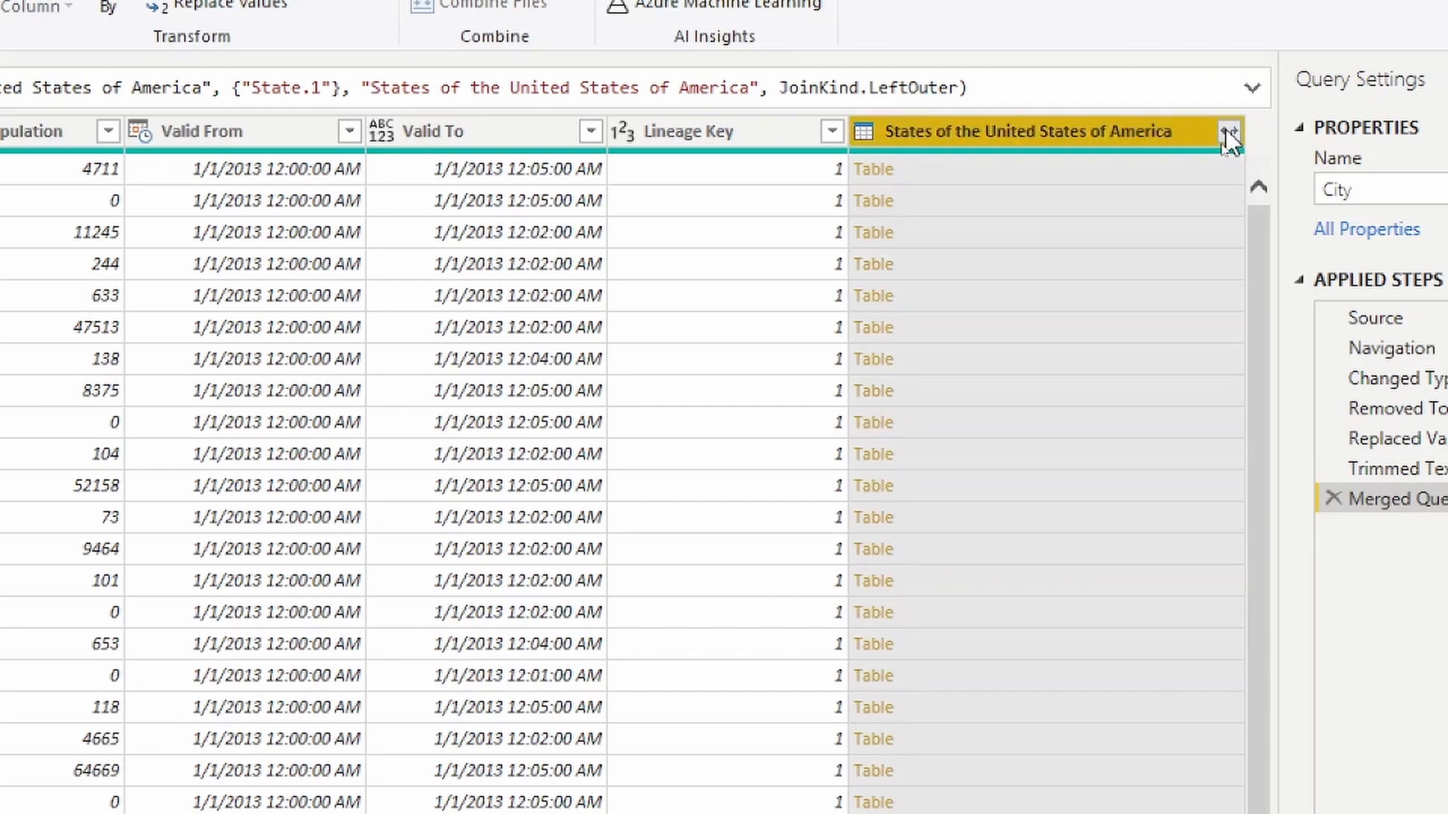
left_click(1228, 134)
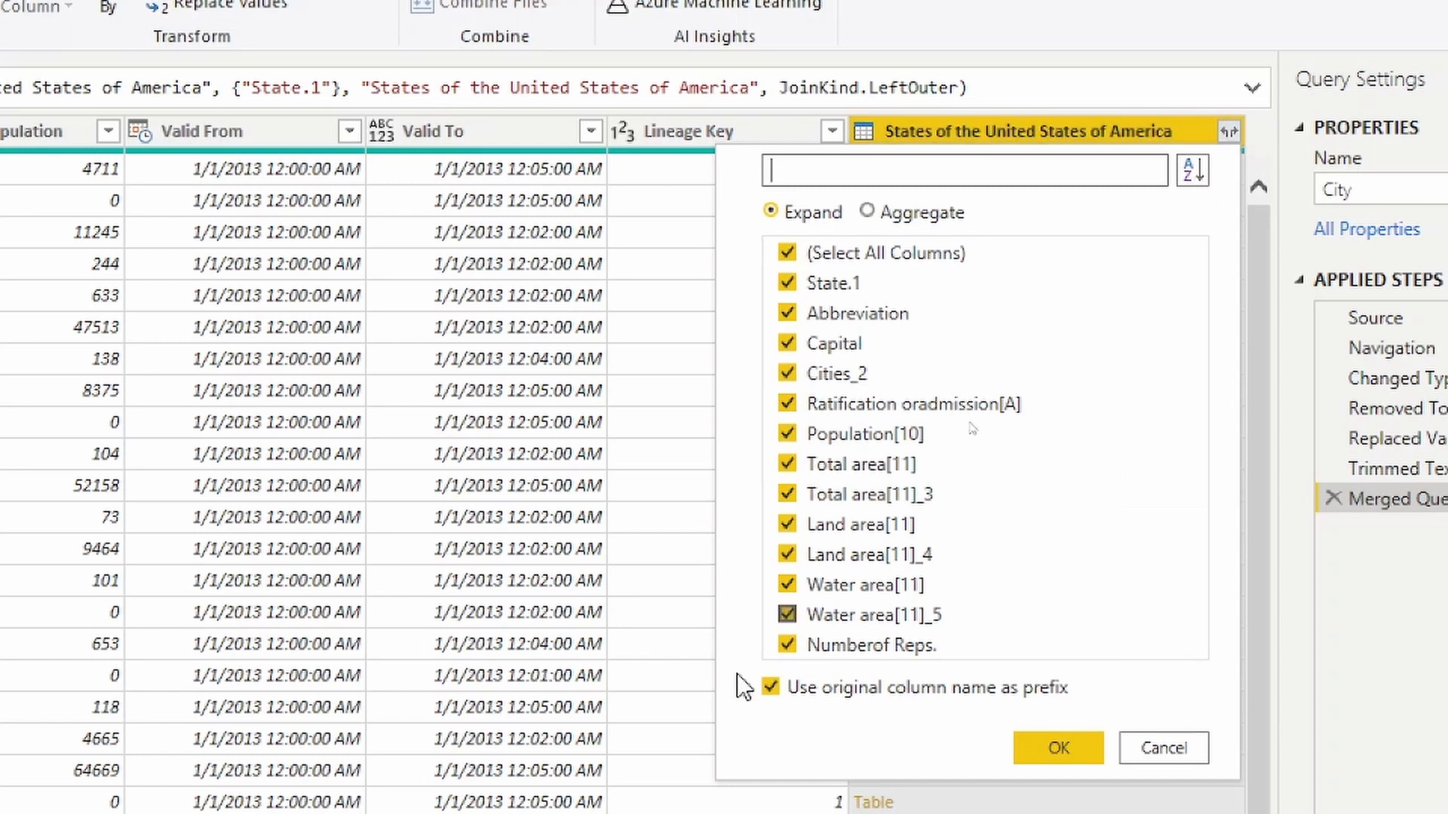
left_click(787, 254)
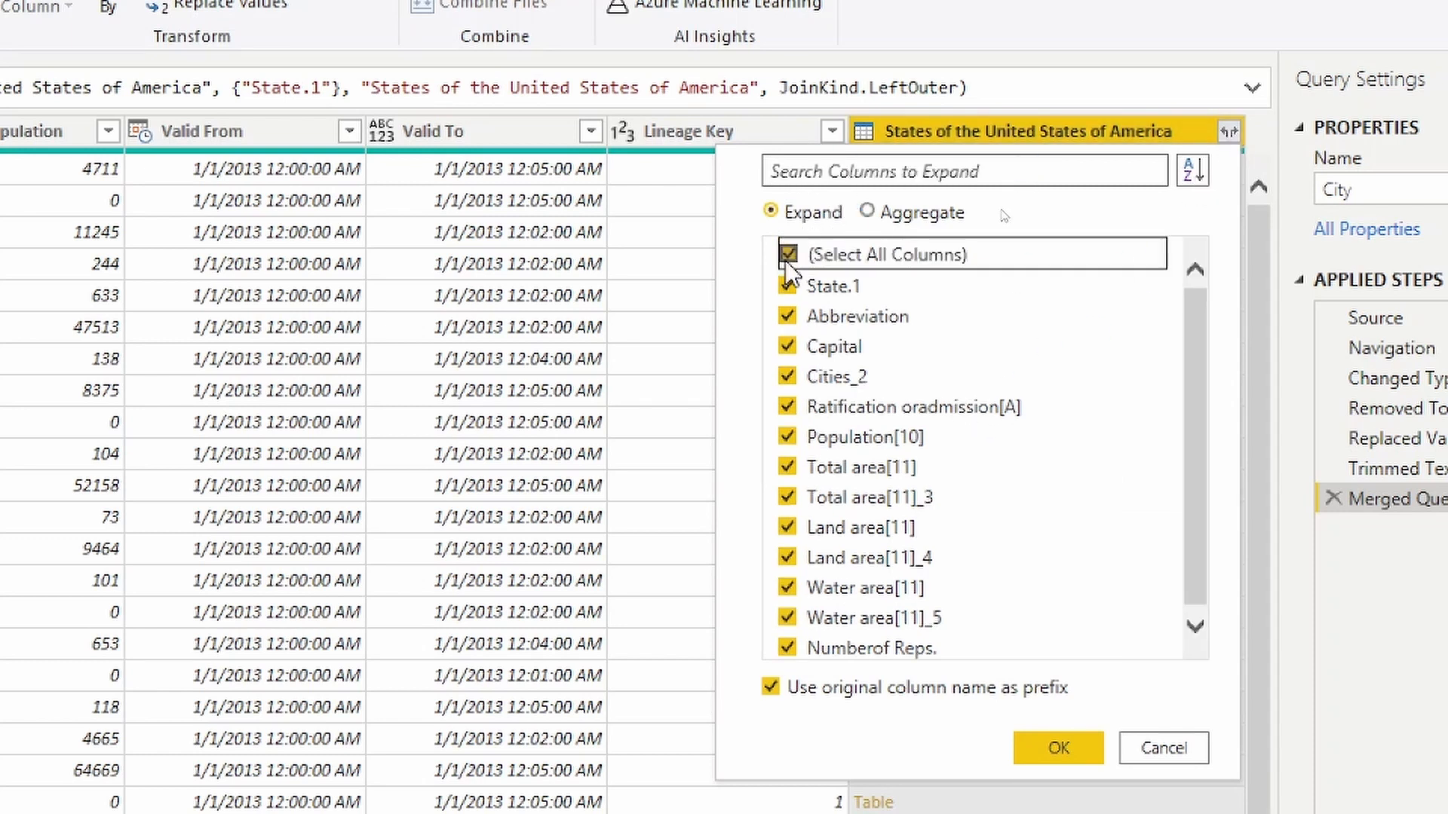
left_click(788, 314)
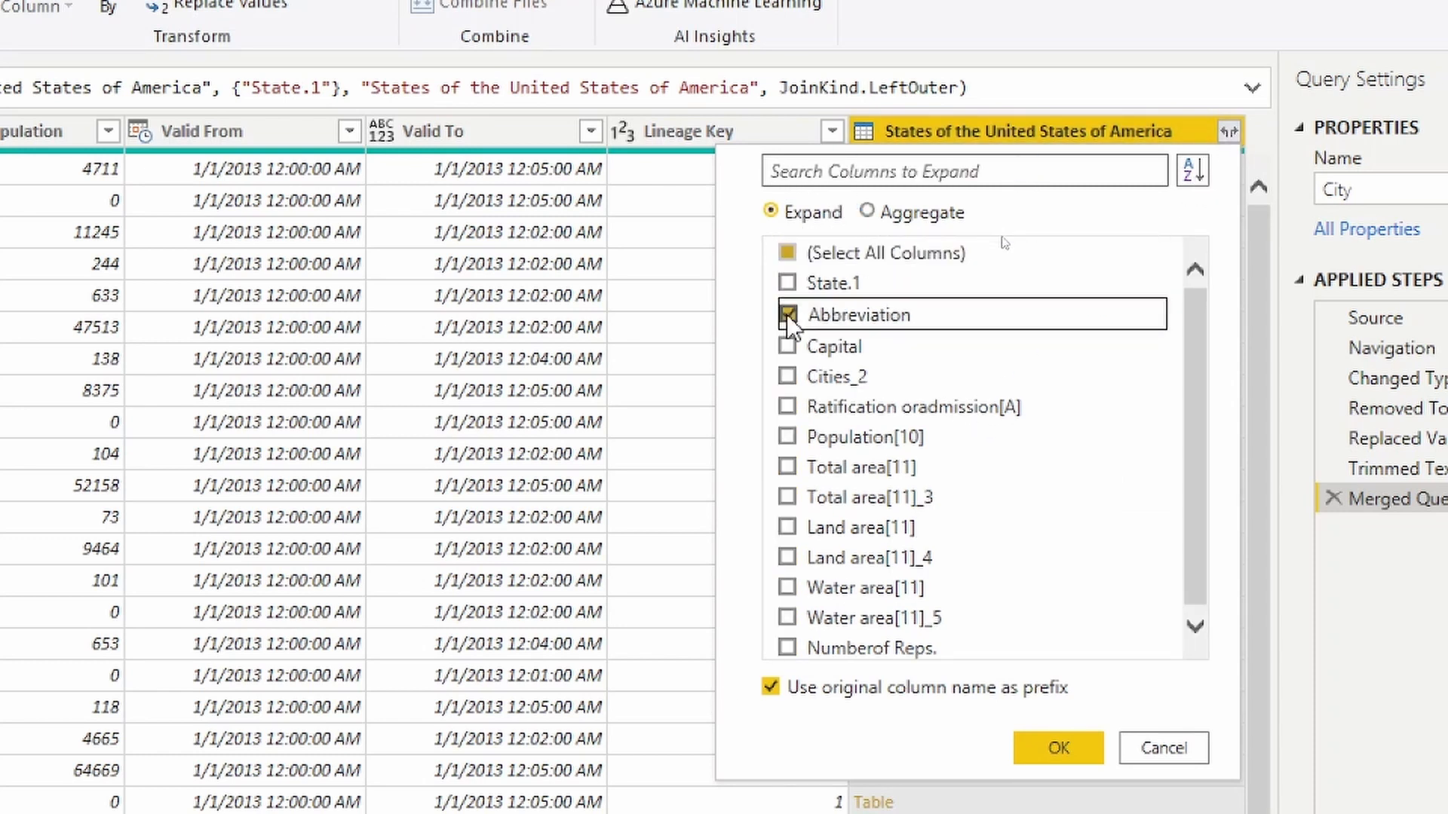
left_click(788, 346)
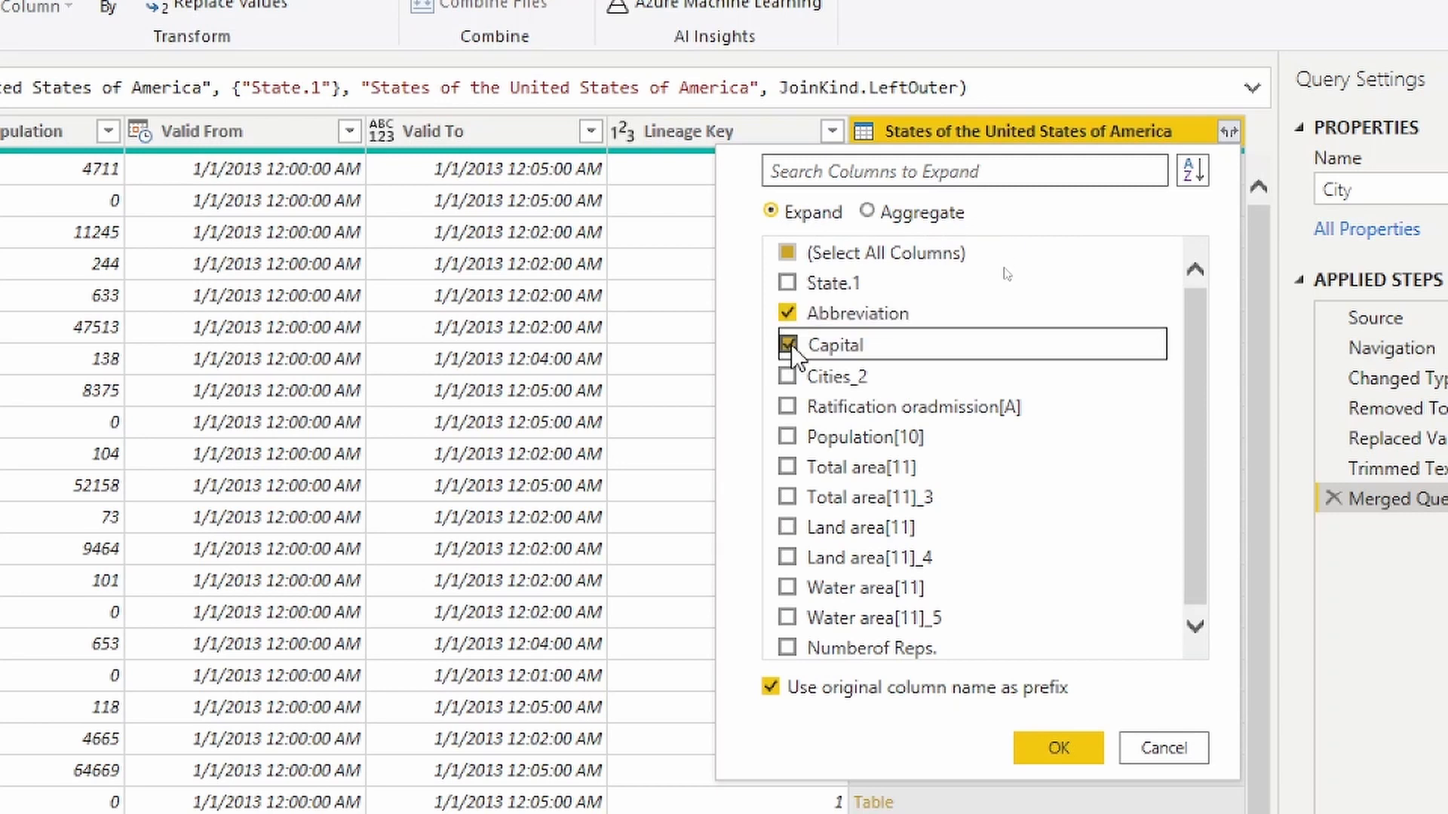
left_click(771, 690)
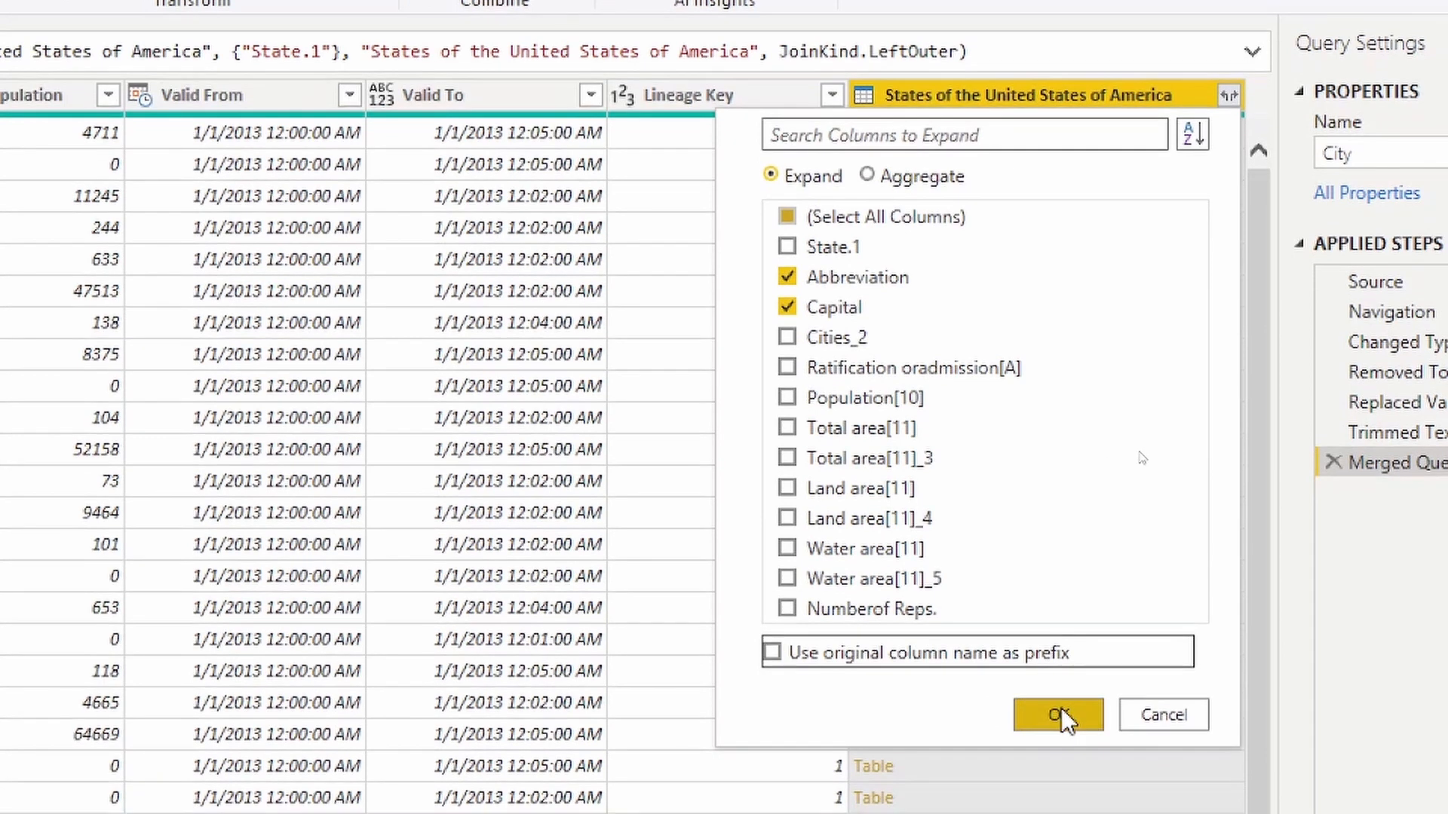
left_click(1059, 714)
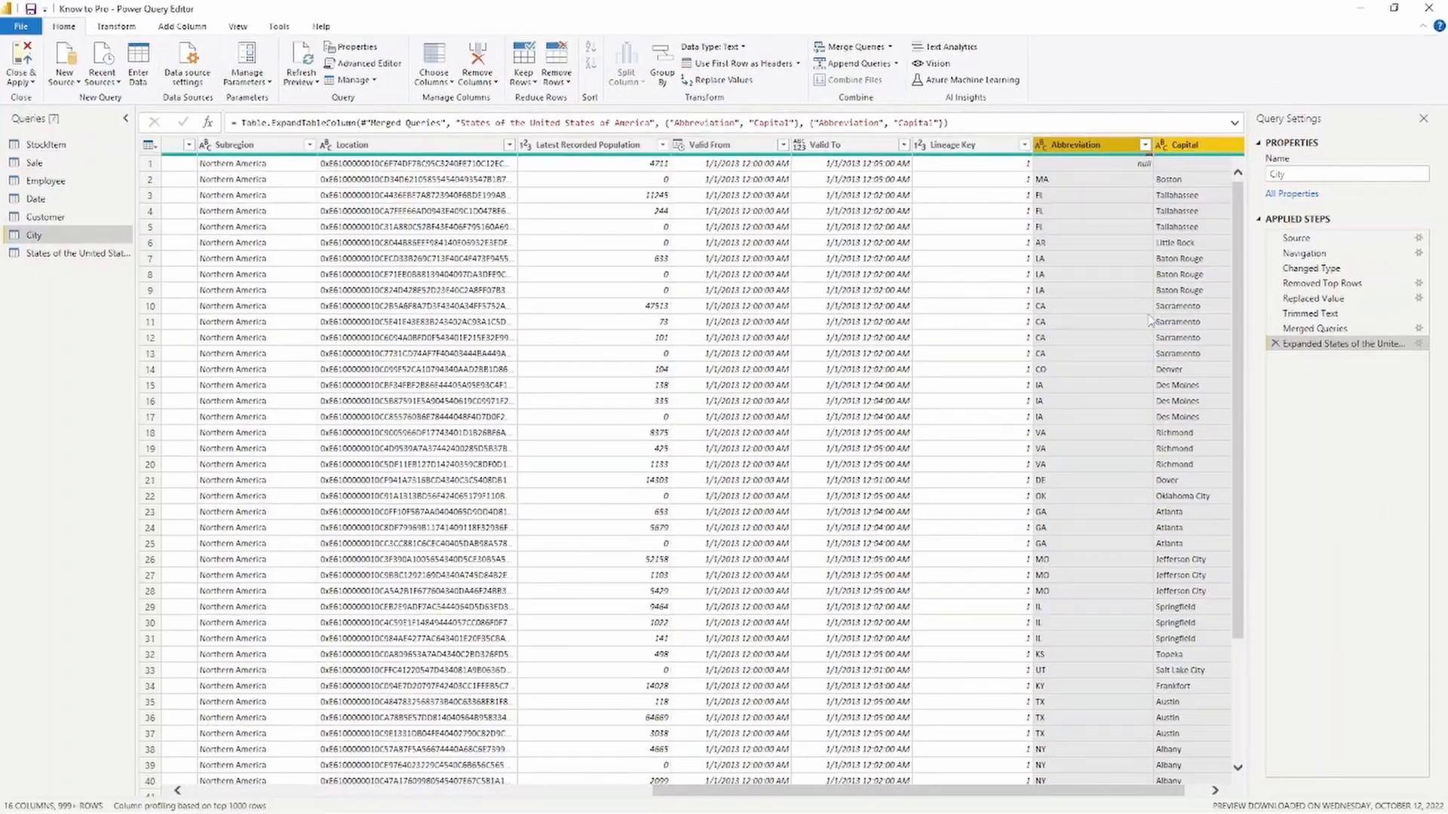
scroll(1129, 481, "down", 5)
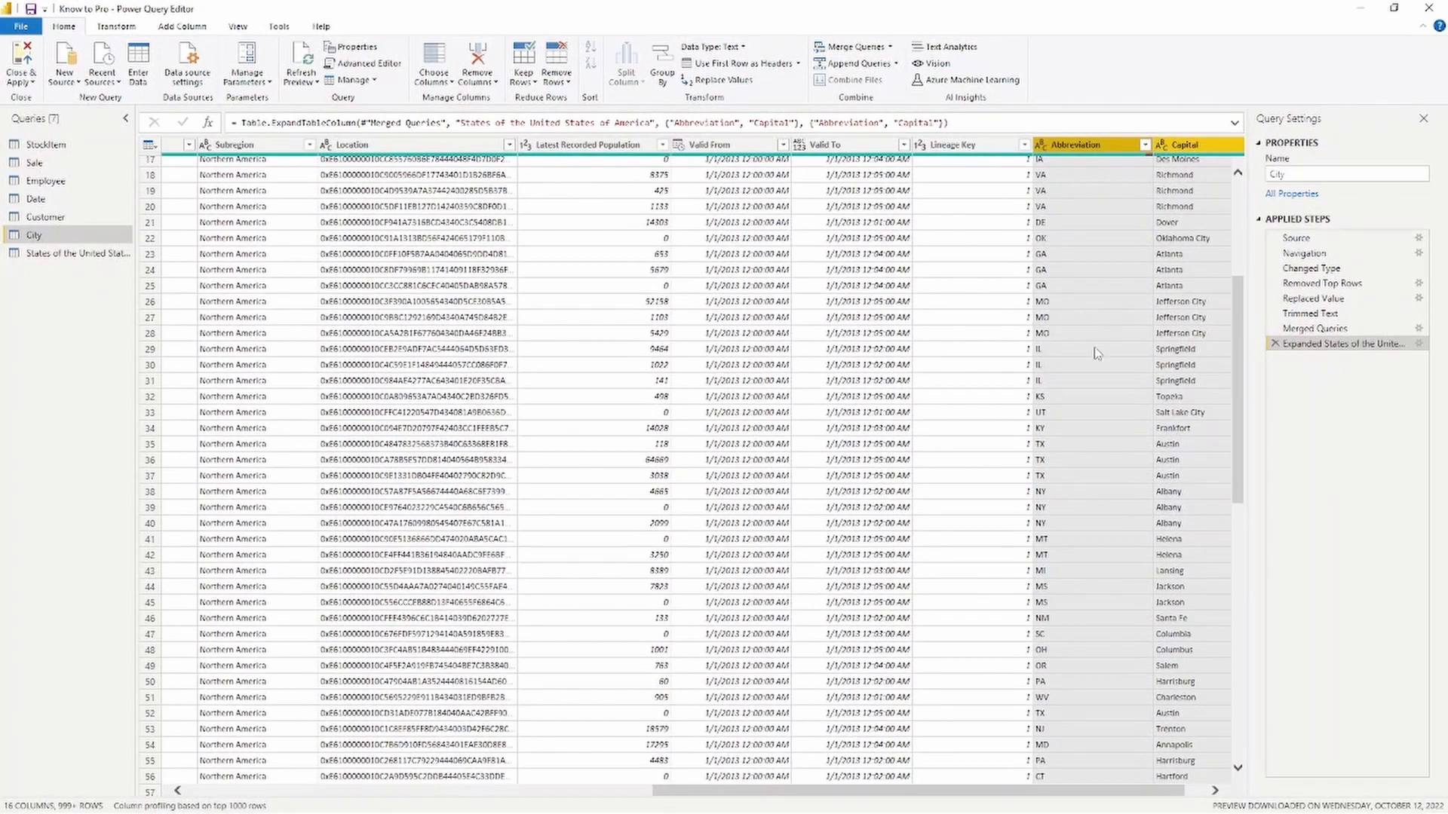
scroll(1192, 290, "down", 8)
scroll(1192, 289, "down", 4)
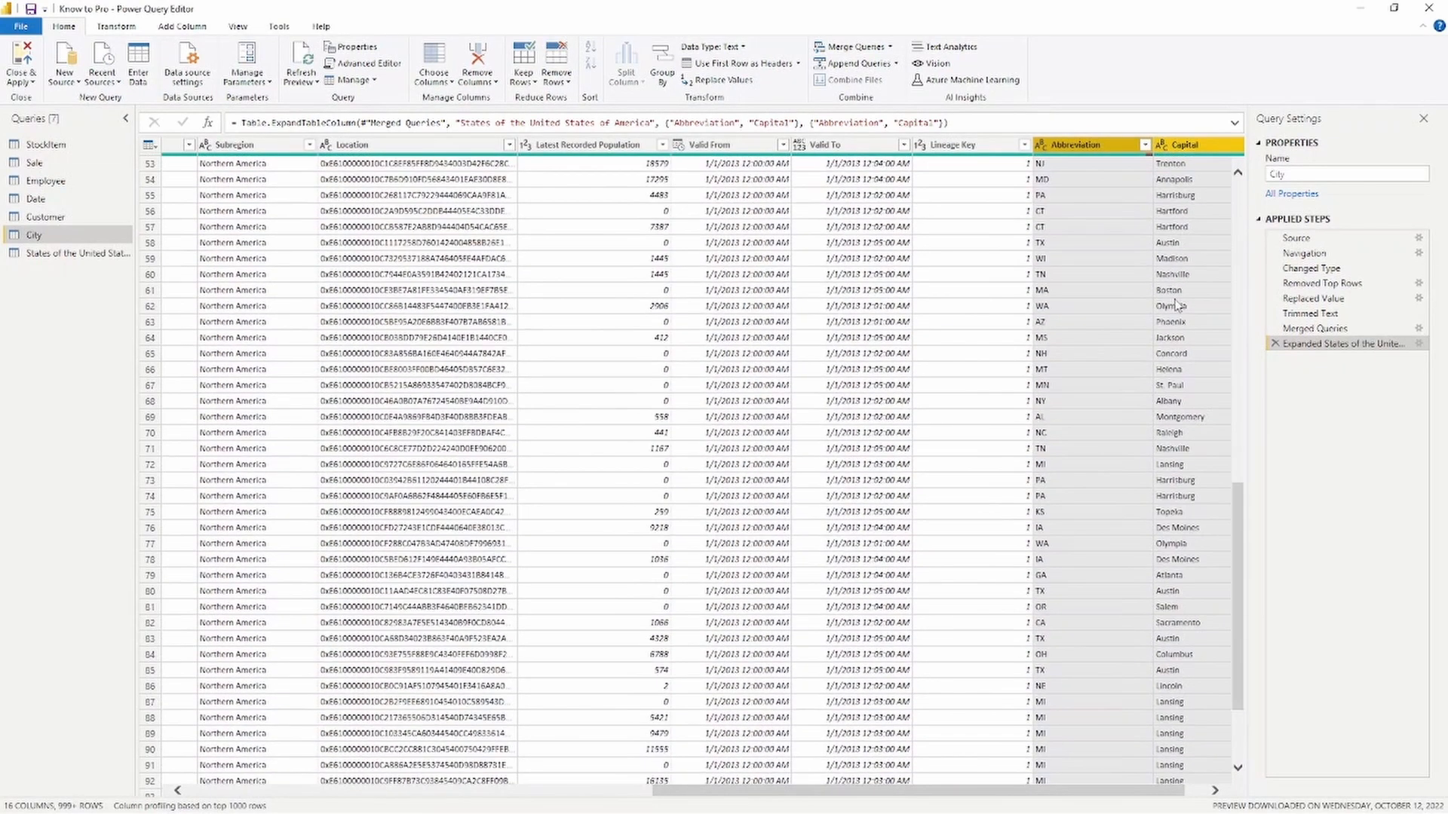
scroll(1161, 445, "up", 17)
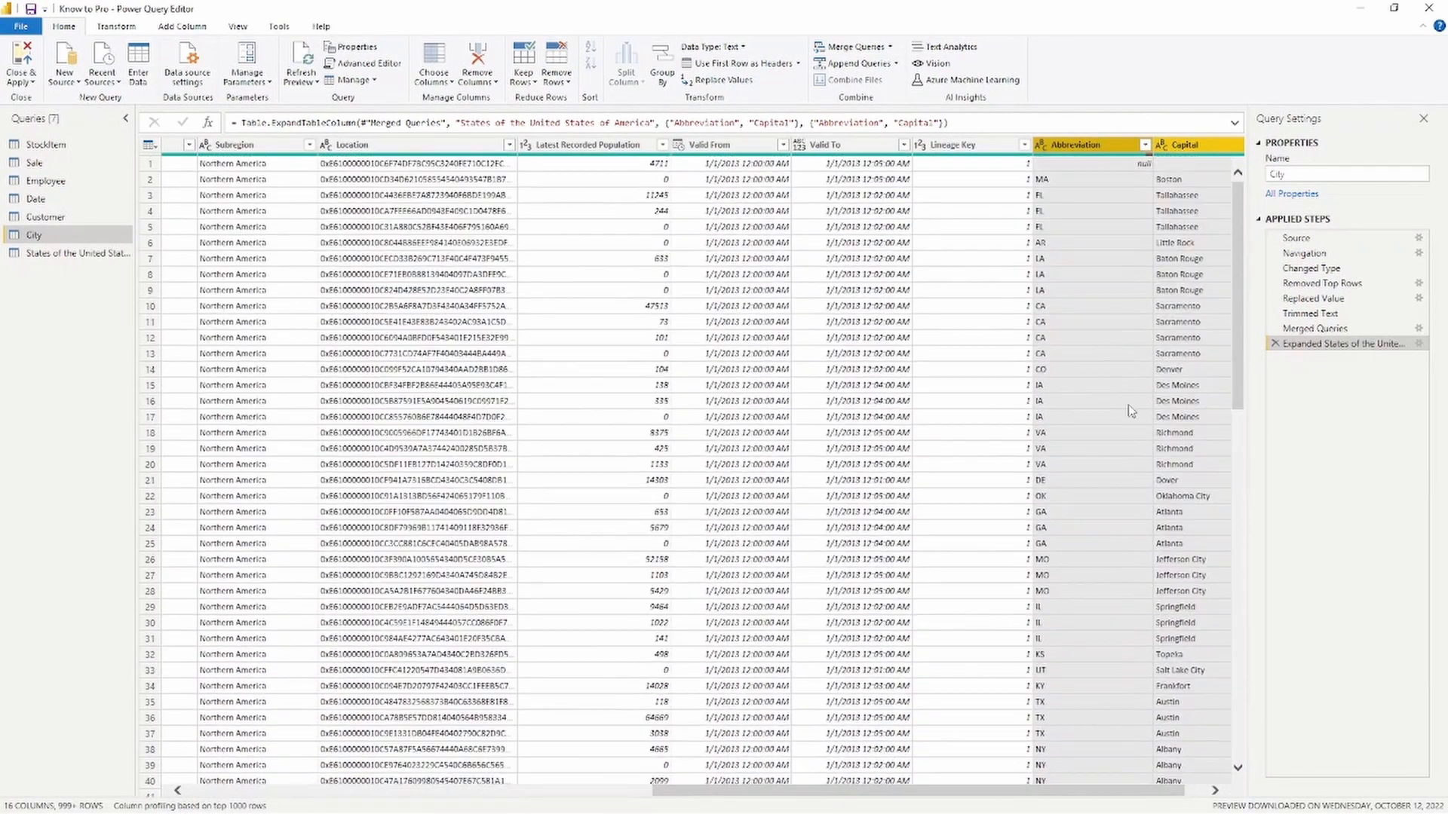